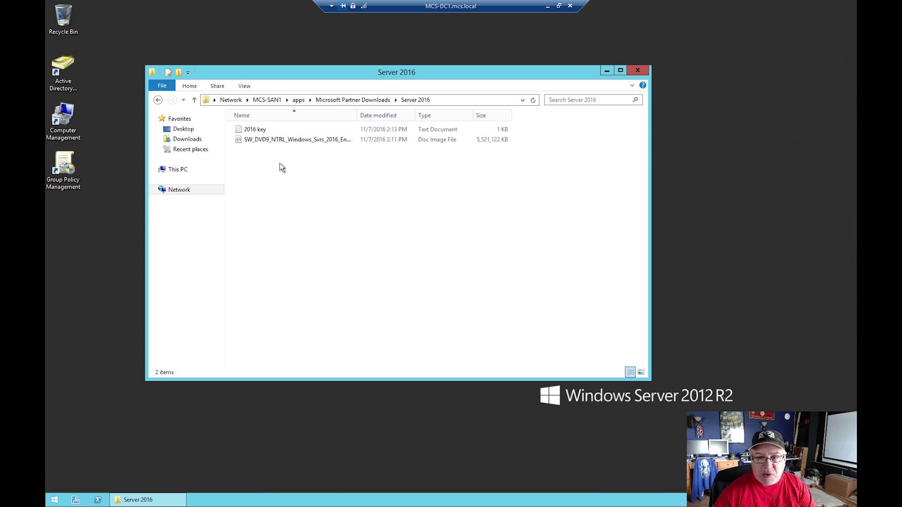
- Mount the Server 2016 disc image from File Explorer
left_click(254, 141)
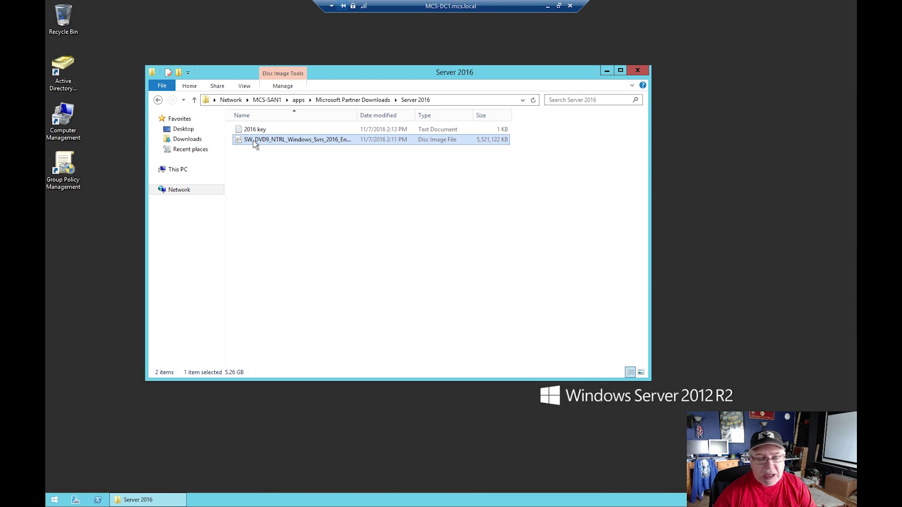
right_click(254, 143)
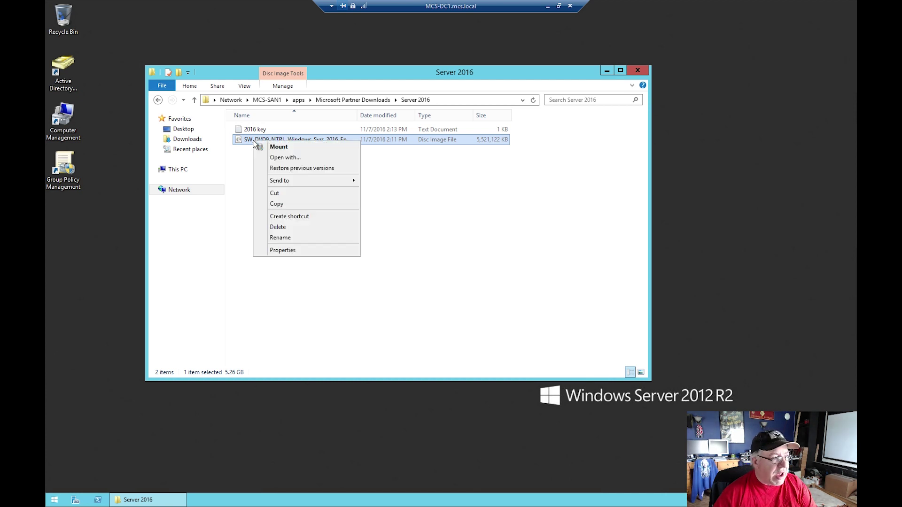
left_click(283, 147)
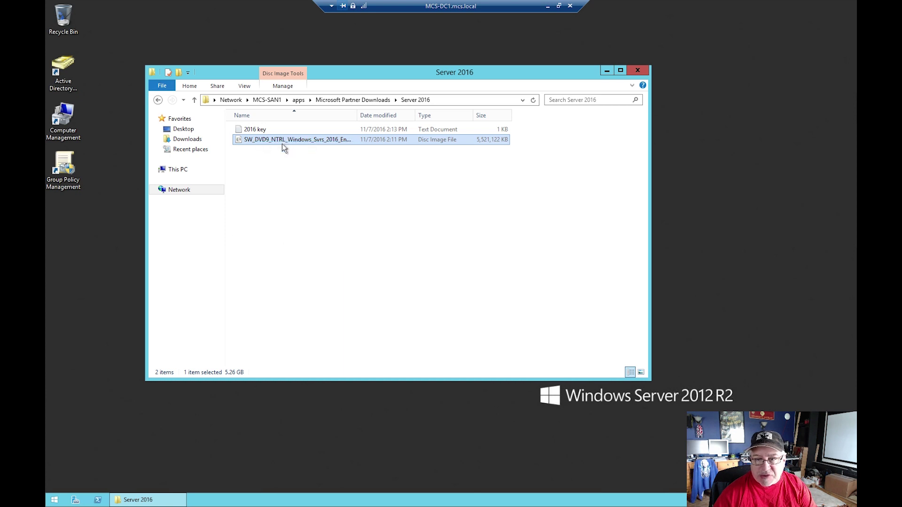
- View This PC to find the image as DVD Drive (E:), then bring up the Start screen
left_click(178, 170)
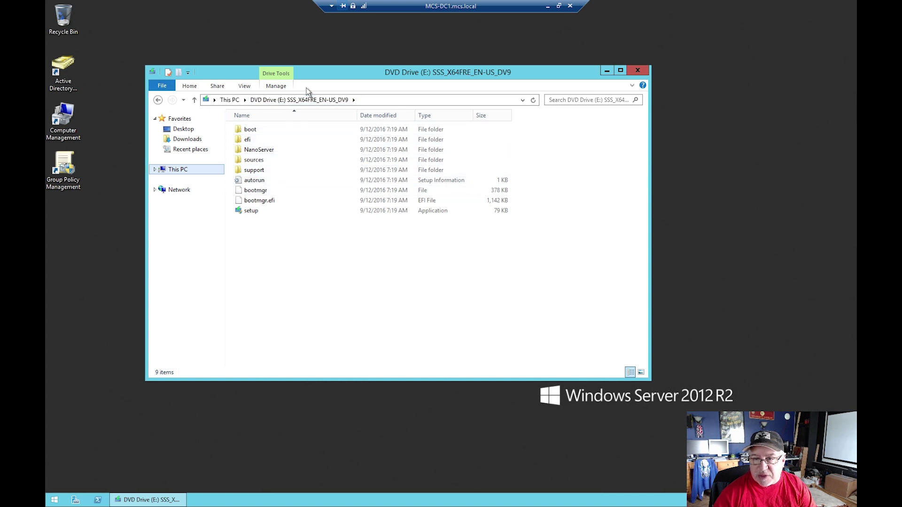
left_click_drag(323, 75, 394, 62)
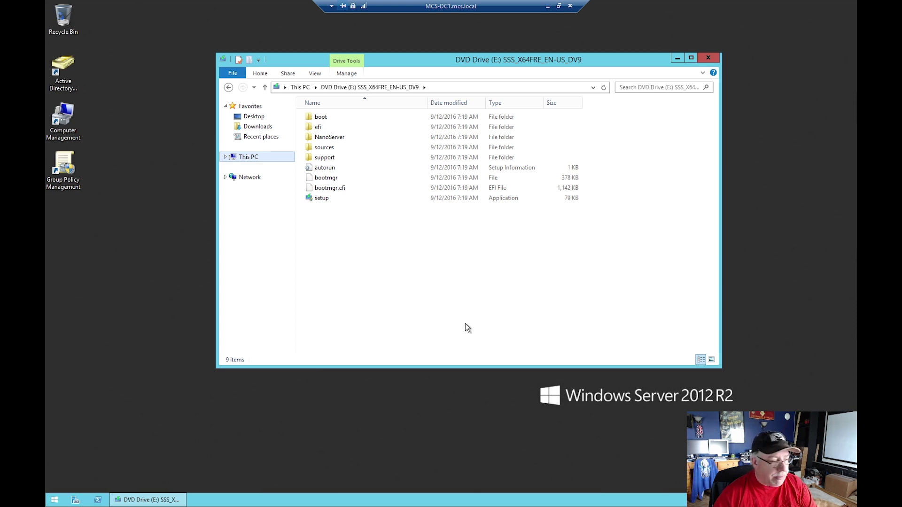
left_click(54, 500)
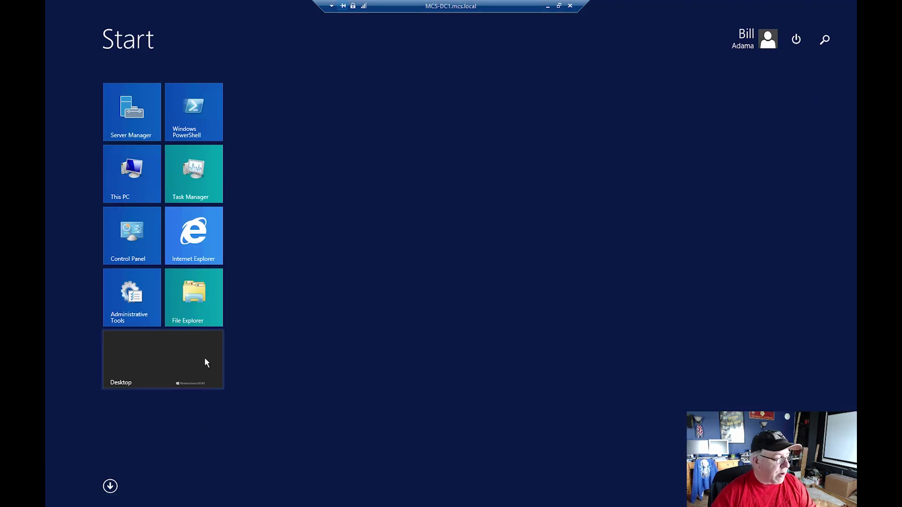
- Search for cmd and launch Command Prompt as administrator, approving the UAC prompt
key("super+s")
left_click(163, 372)
type("c")
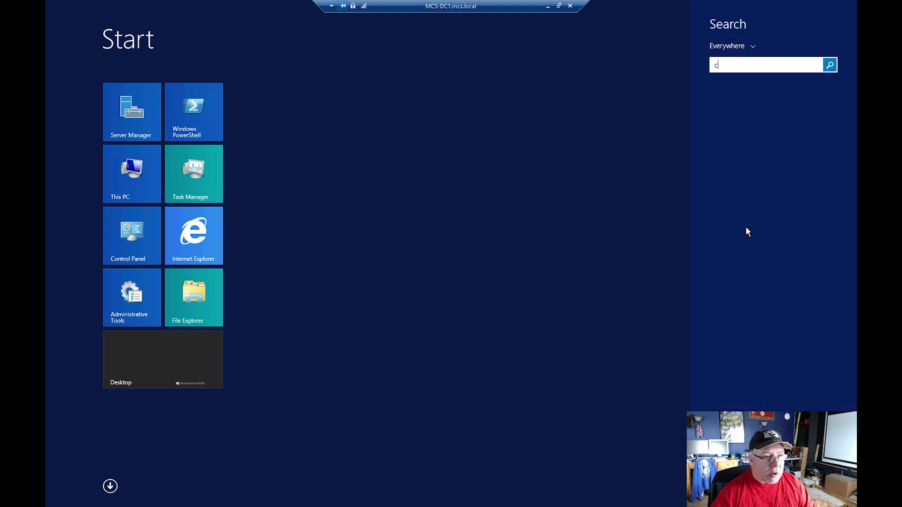
type("ms")
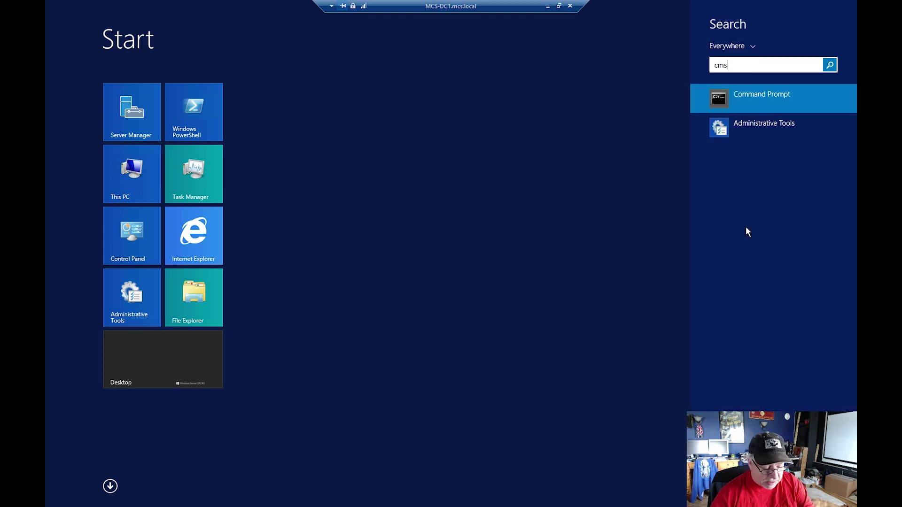
key("BackSpace")
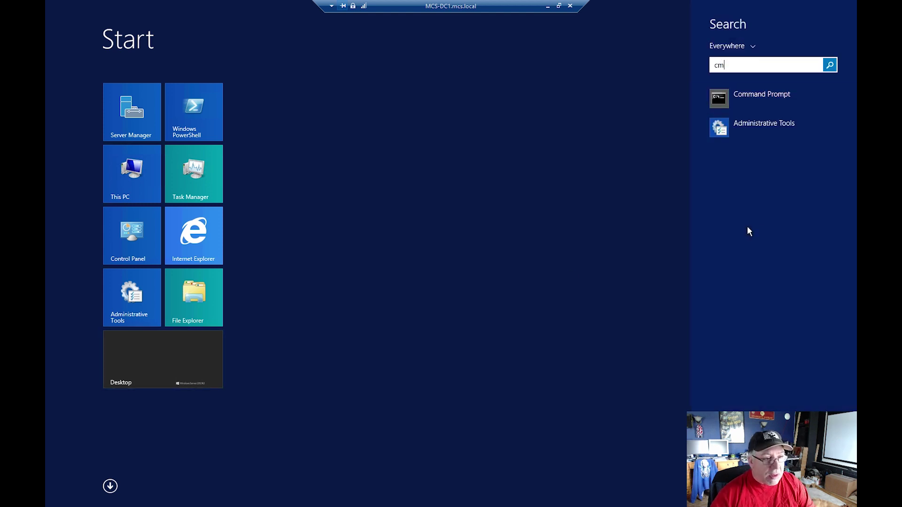
type("d")
right_click(752, 96)
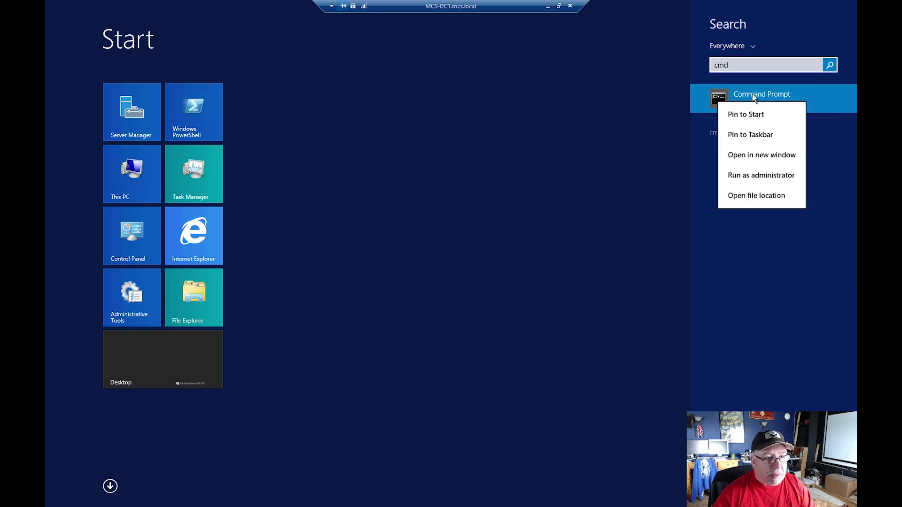
left_click(748, 177)
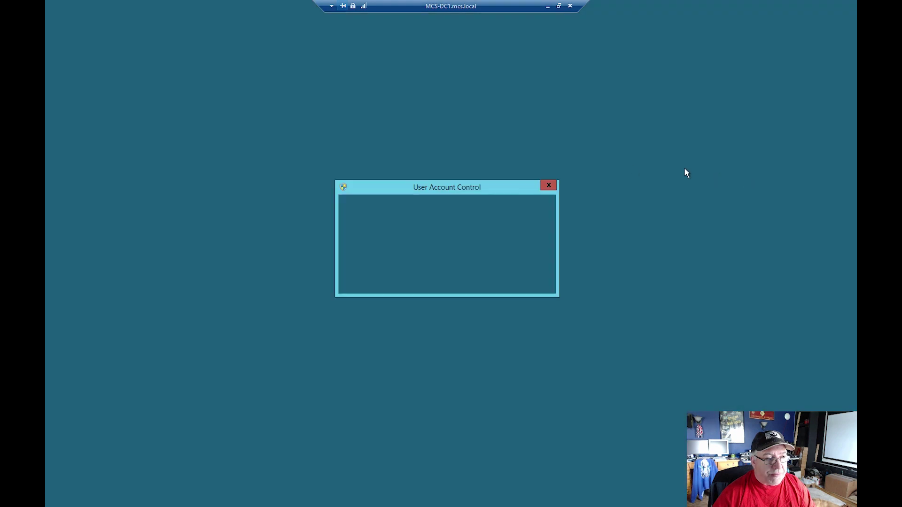
left_click(491, 266)
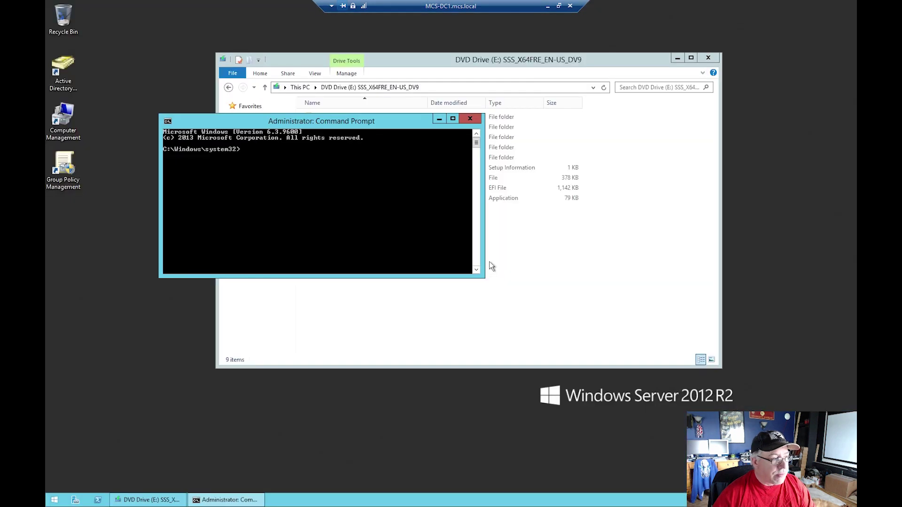
- Run net user for the current account to confirm Domain, Enterprise and Schema Admins membership
left_click(548, 7)
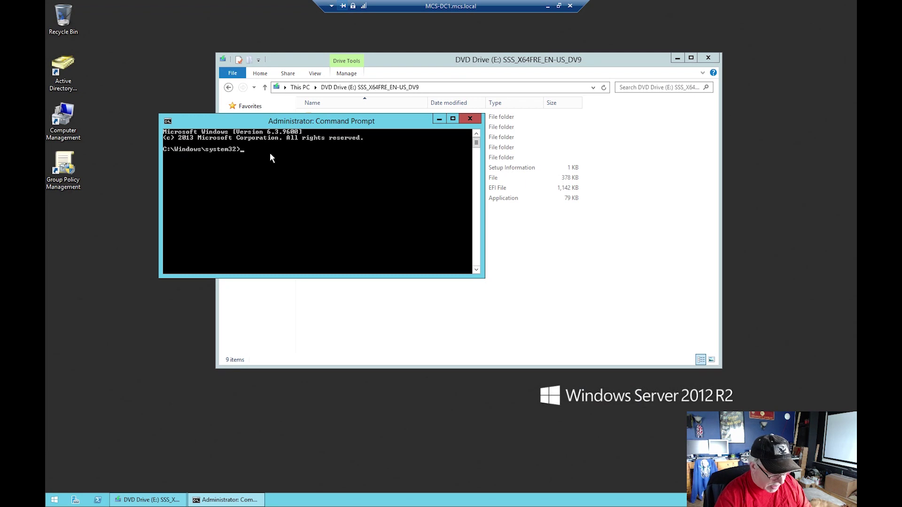
type("net")
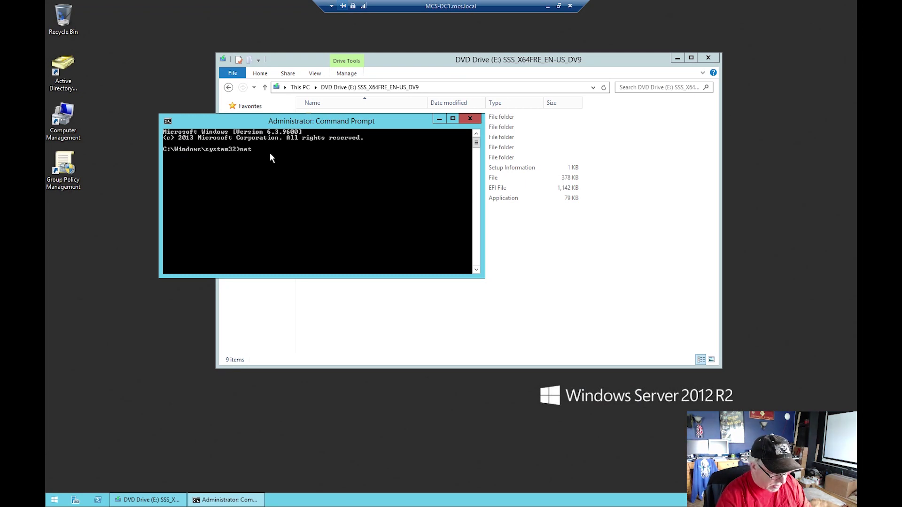
type(" user adama")
key("Return")
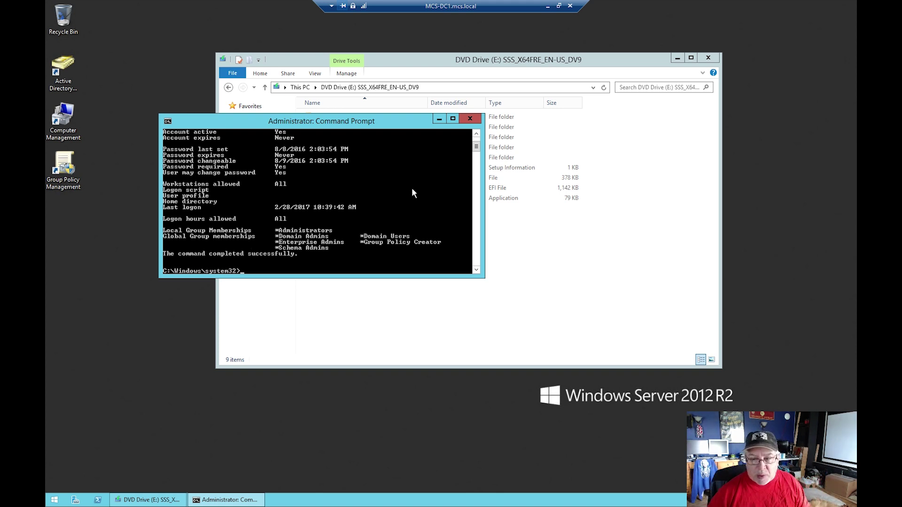
- Run netdom query fsmo, confirming MCS-DC1.mcs.local holds all five FSMO roles, then show Start
type("net")
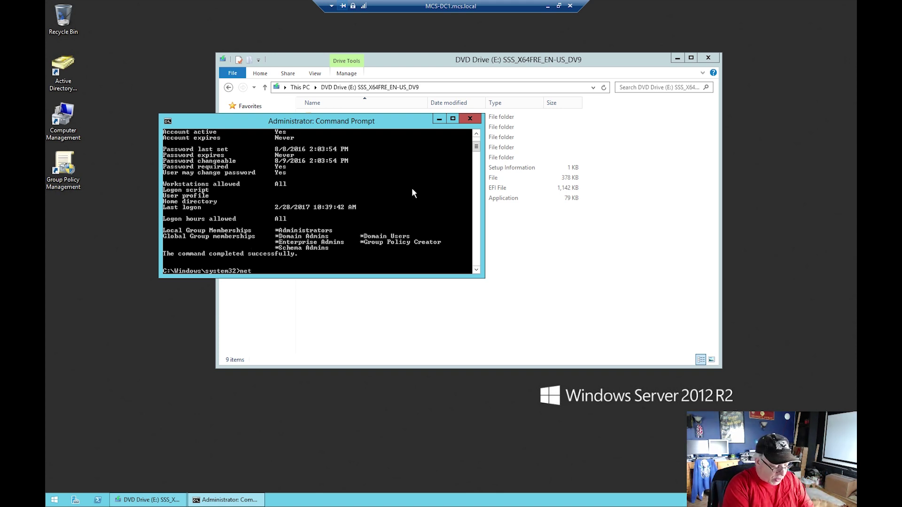
type(" quer")
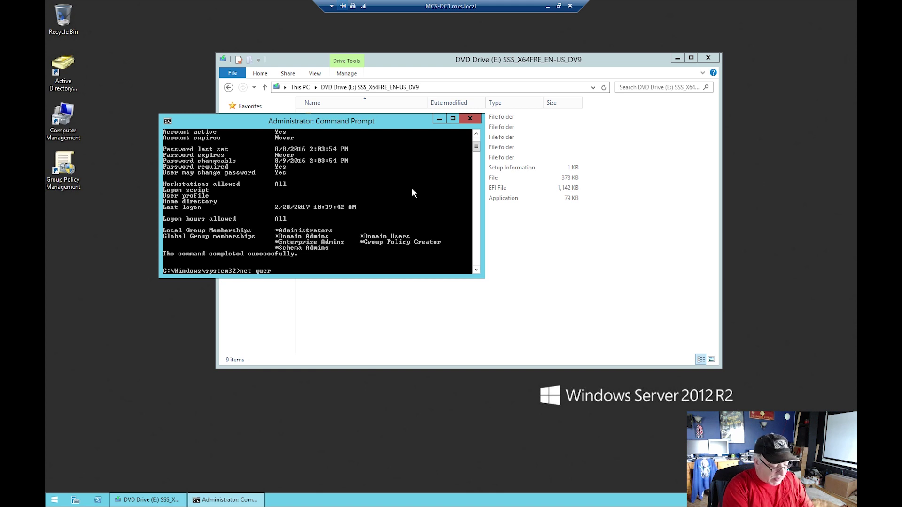
type("y fsmo")
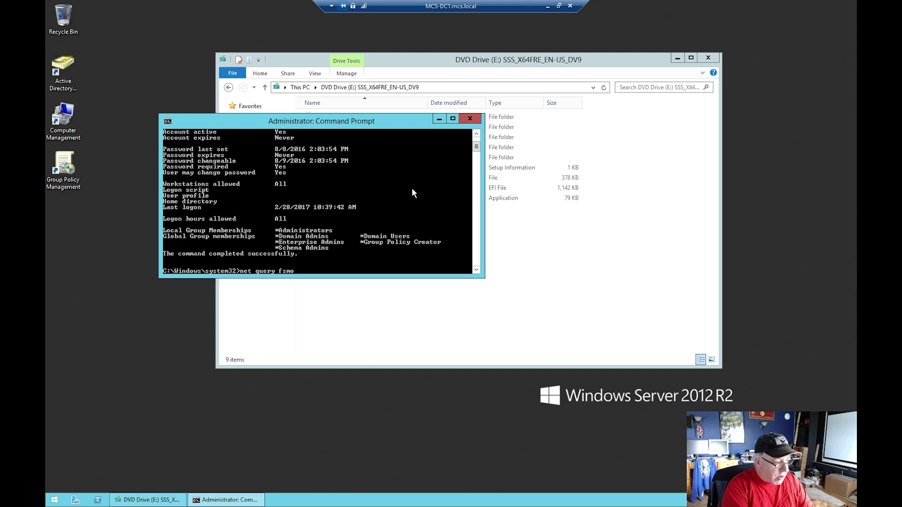
key("Return")
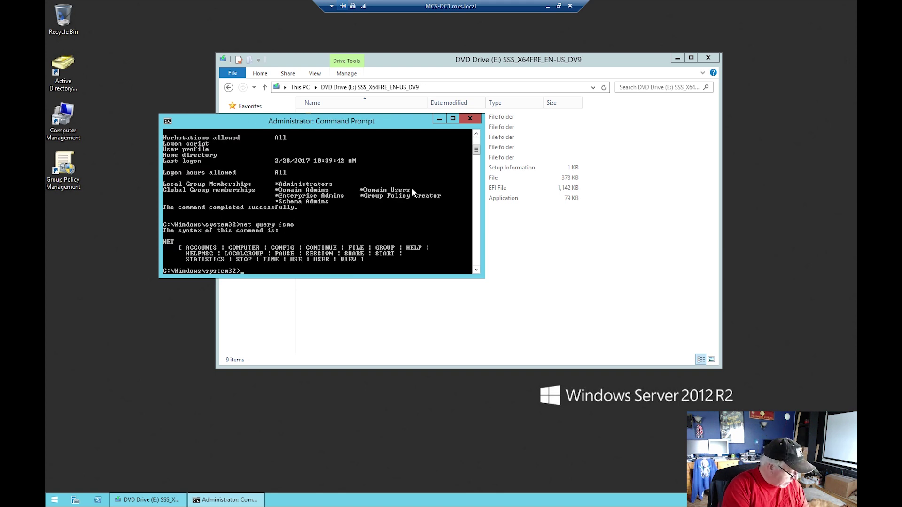
type("netdown")
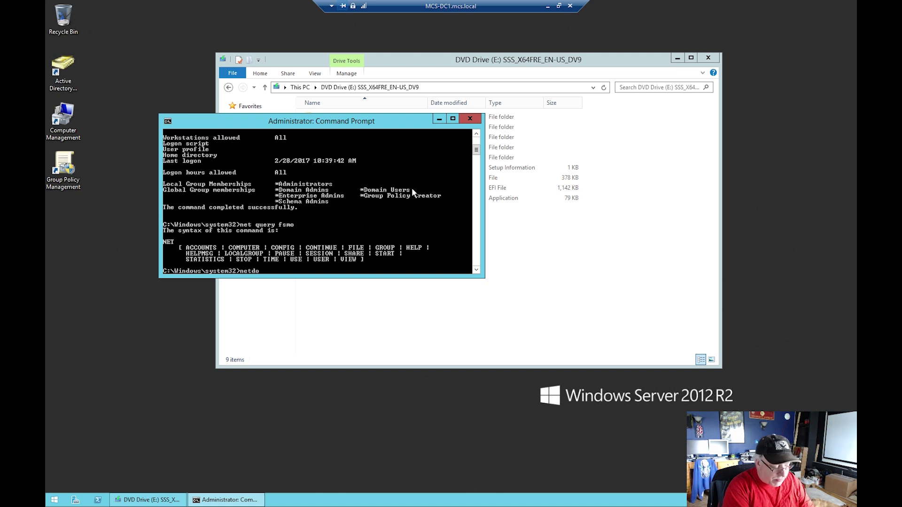
key("BackSpace")
key("BackSpace")
key("BackSpace")
key("BackSpace")
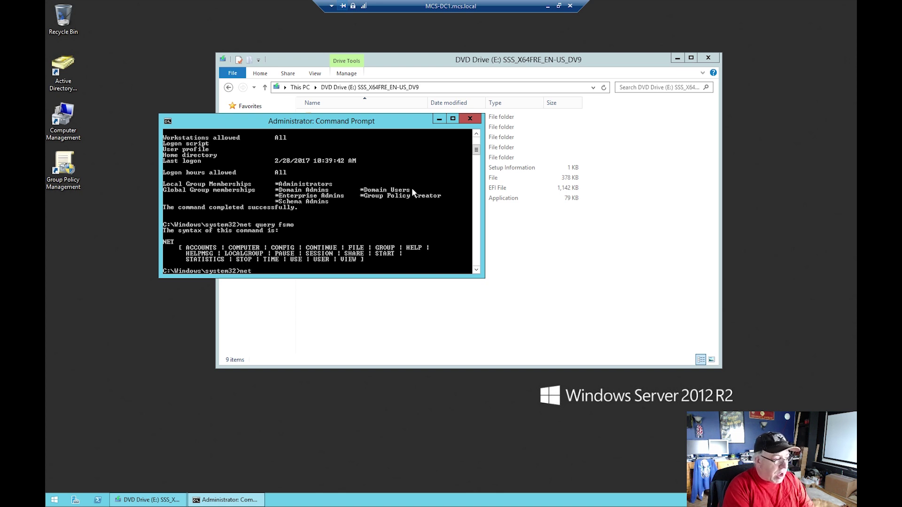
type("do")
type("m query fsmo")
key("Return")
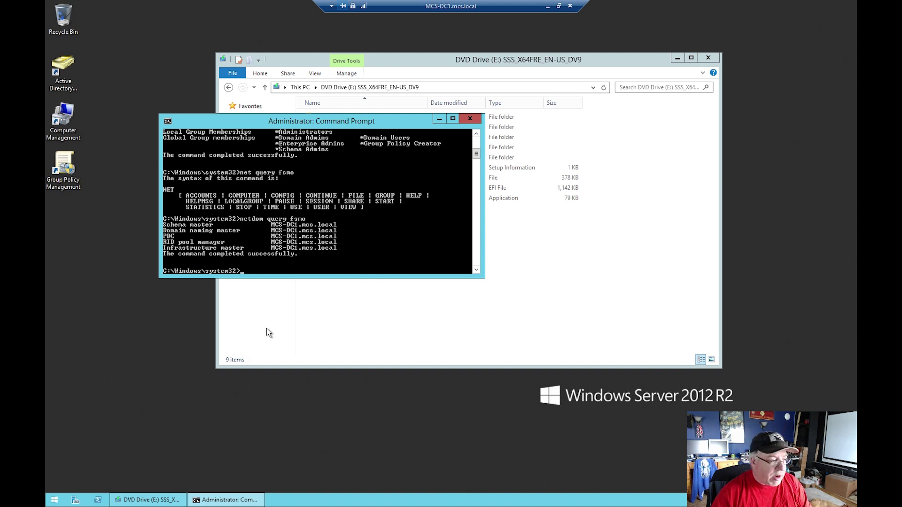
left_click(54, 501)
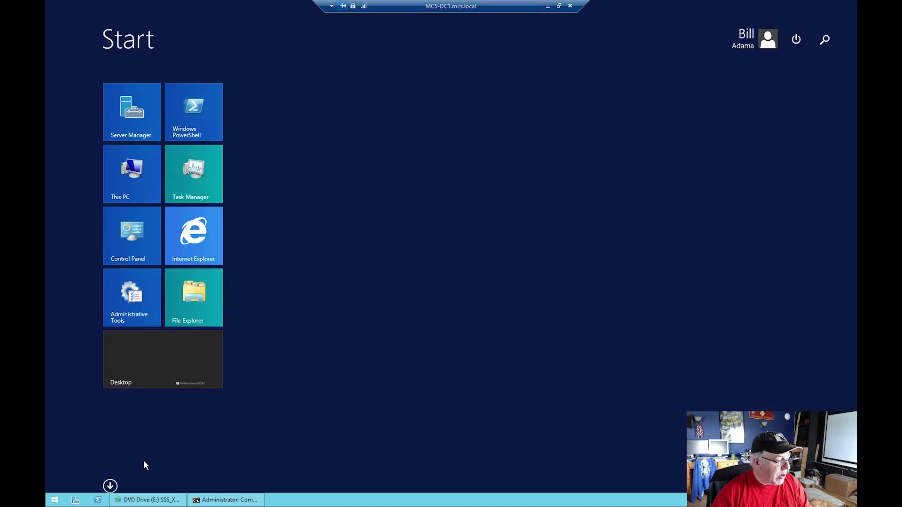
- Launch regedit as administrator and expand HKLM\SYSTEM\CurrentControlSet\Services
left_click(819, 46)
type("r")
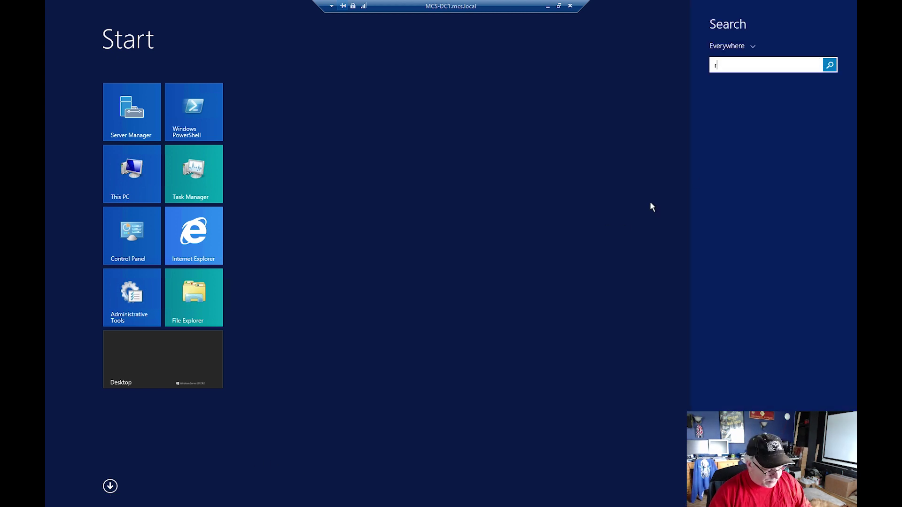
type("egedit")
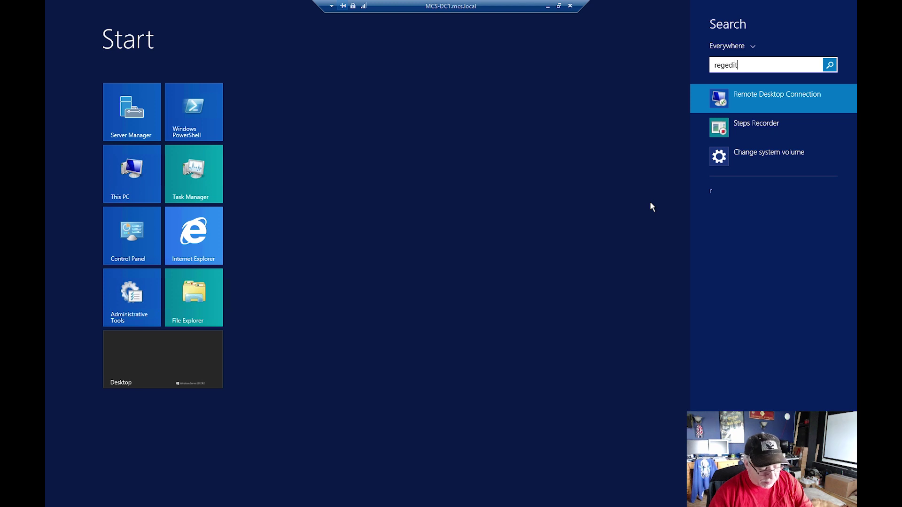
key("Return")
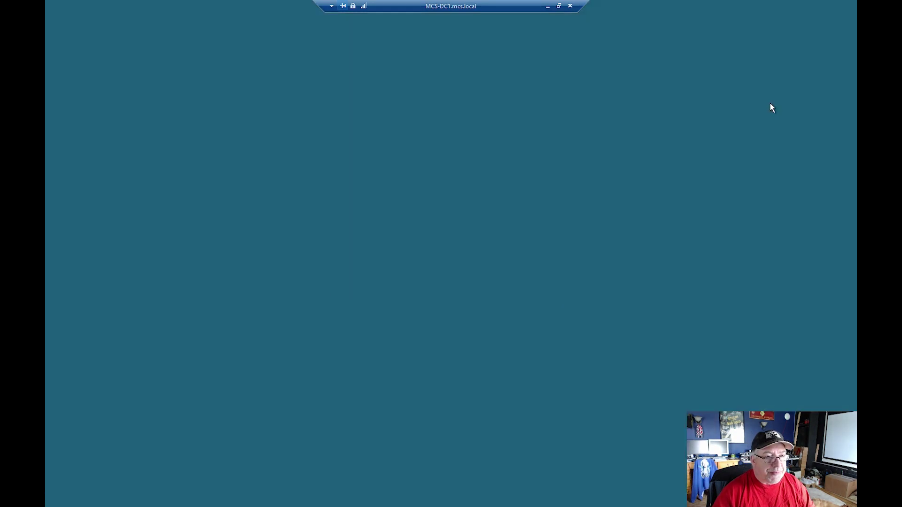
left_click(497, 265)
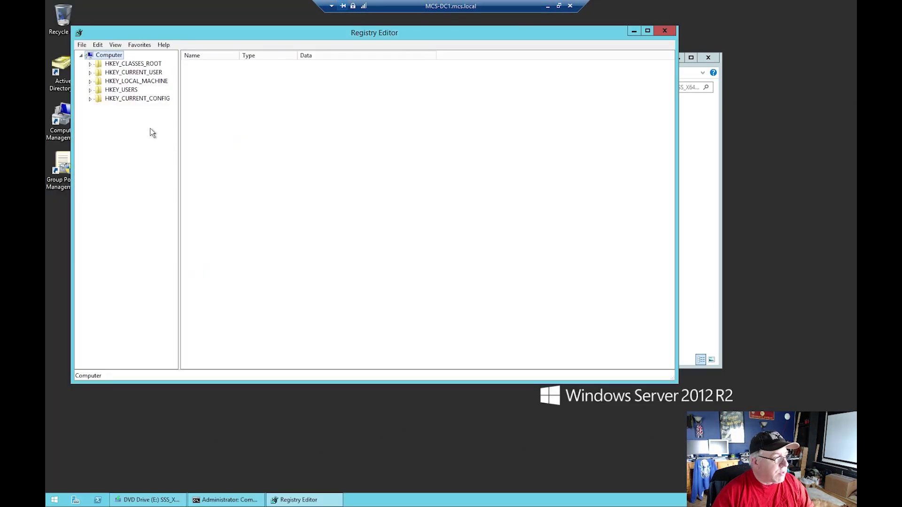
left_click(91, 81)
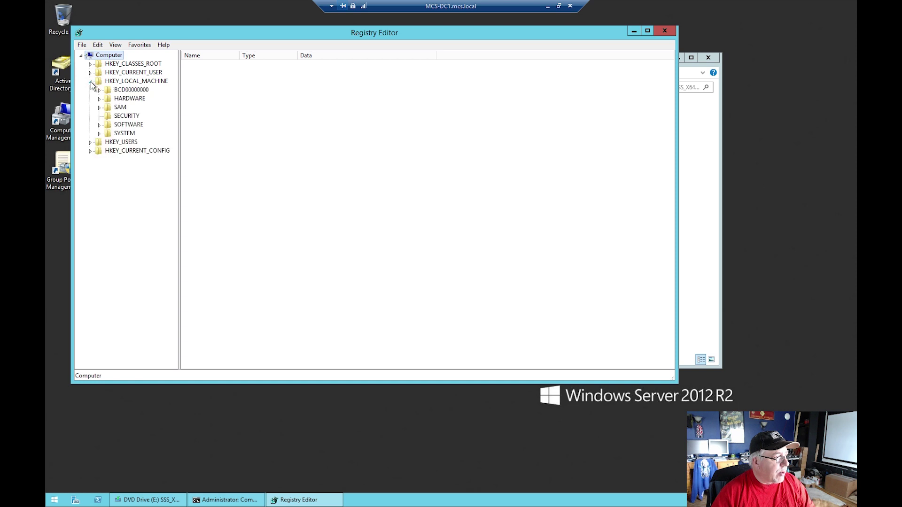
left_click(99, 125)
left_click(99, 125)
left_click(99, 134)
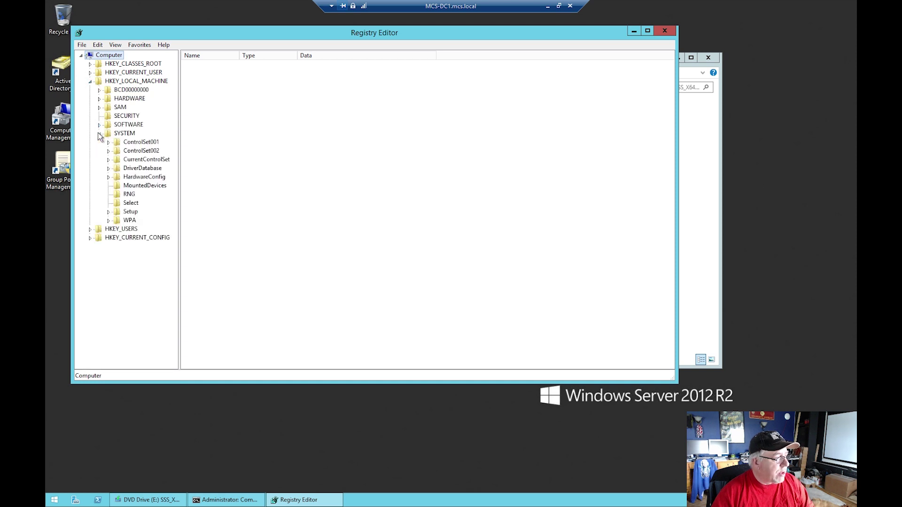
left_click(109, 160)
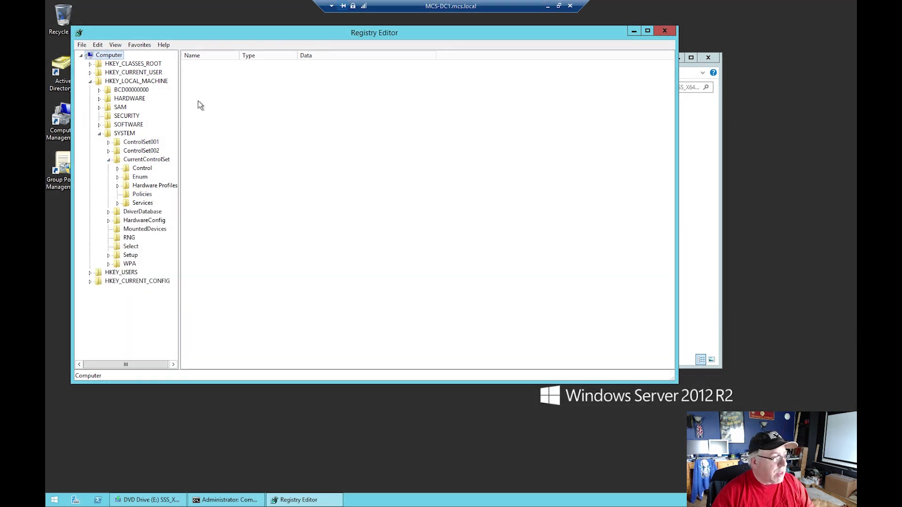
left_click(143, 204)
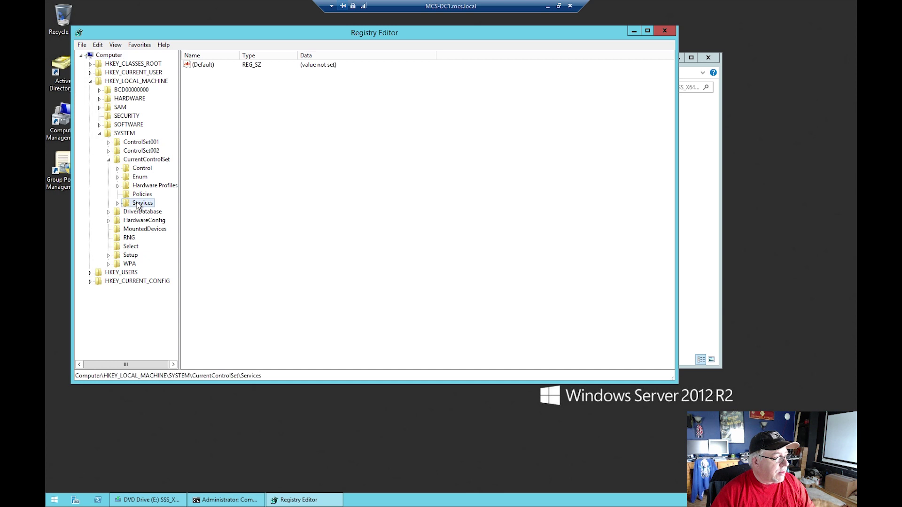
left_click(118, 203)
- Open NTDS\Parameters, confirm Schema Version reads 0x45 (69), and close Registry Editor
left_click(173, 311)
left_click(173, 312)
left_click(172, 290)
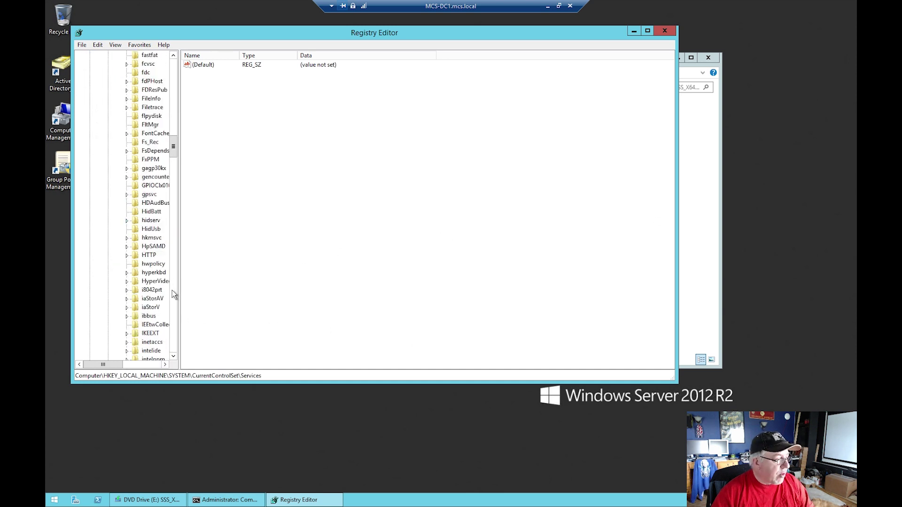
left_click(174, 294)
left_click(173, 295)
left_click(174, 294)
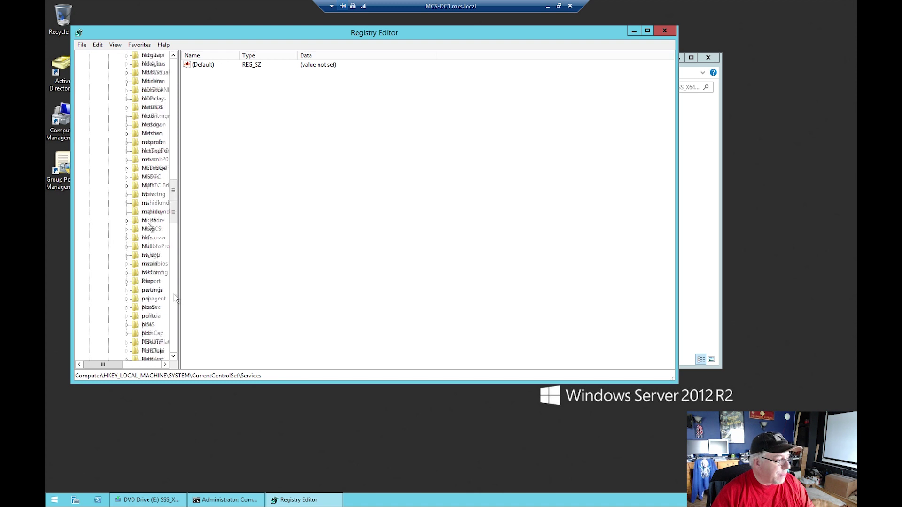
left_click(149, 221)
left_click(126, 221)
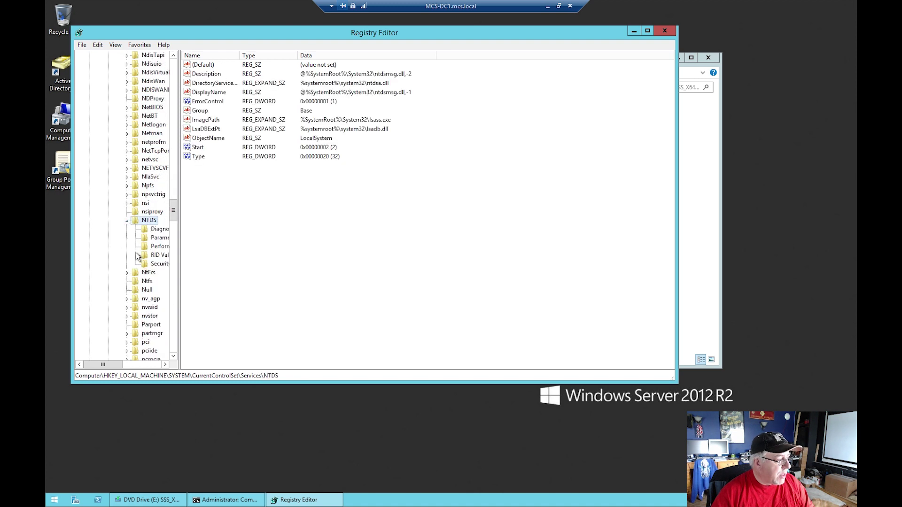
left_click(159, 238)
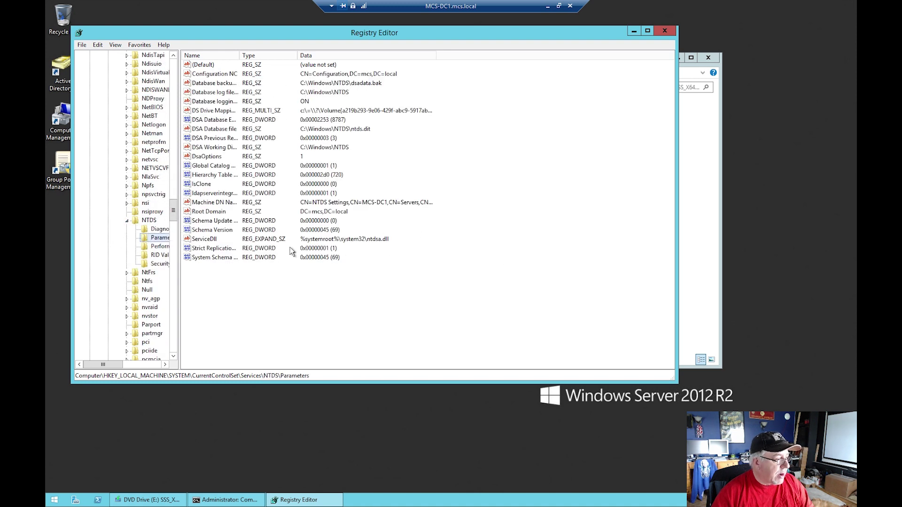
left_click(208, 233)
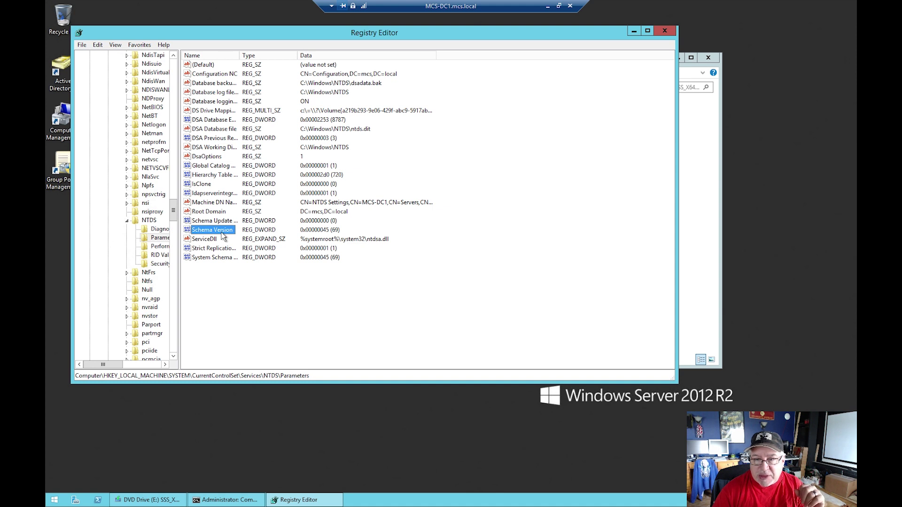
left_click(664, 30)
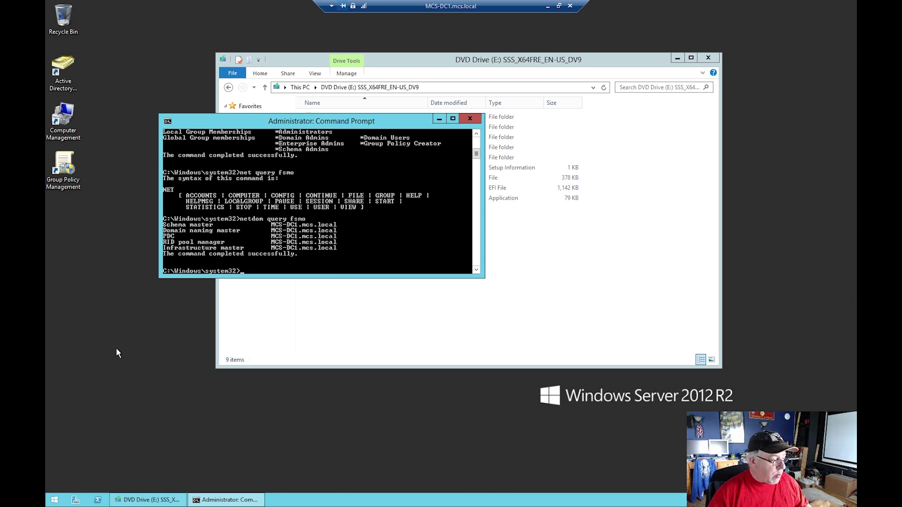
- Open Active Directory Domains and Trusts and check the forest functional level
left_click(55, 501)
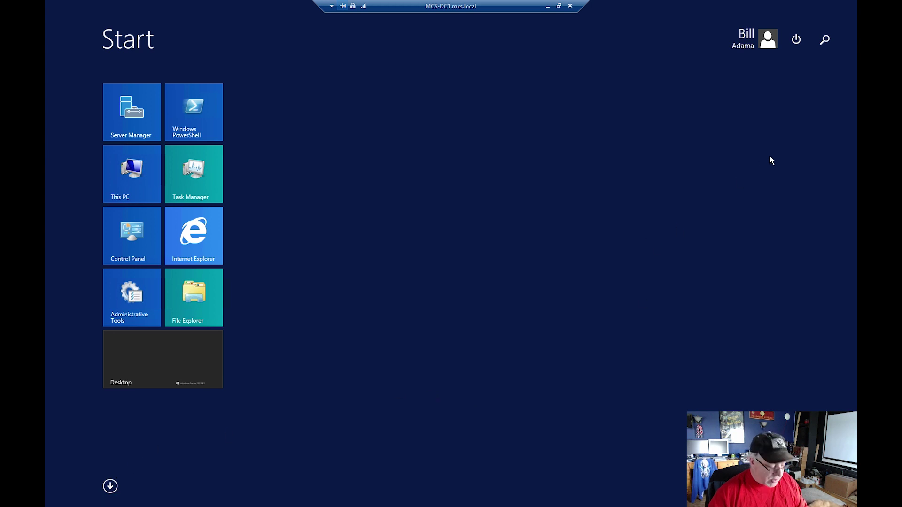
type("do")
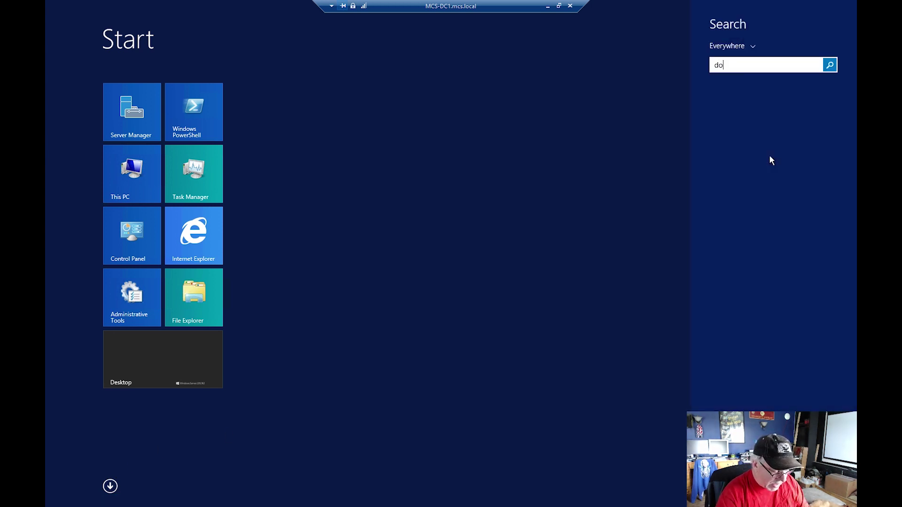
type("main.m")
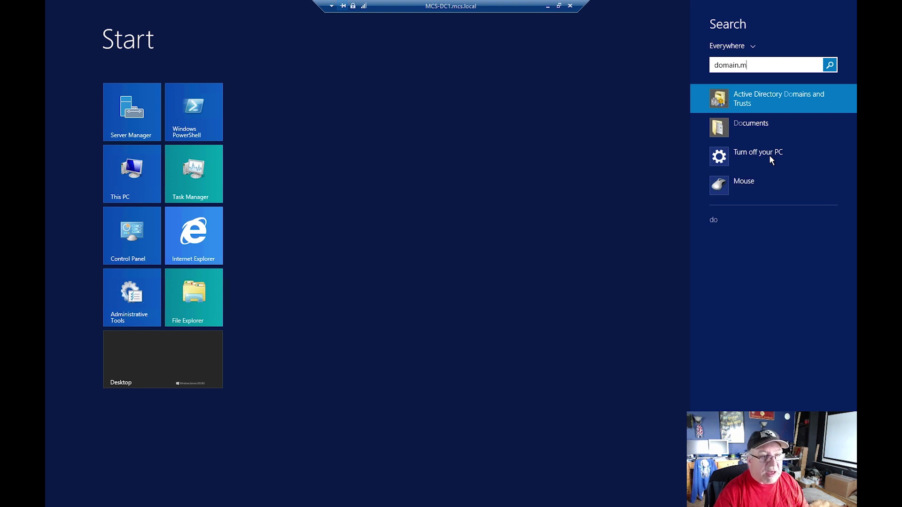
type("s")
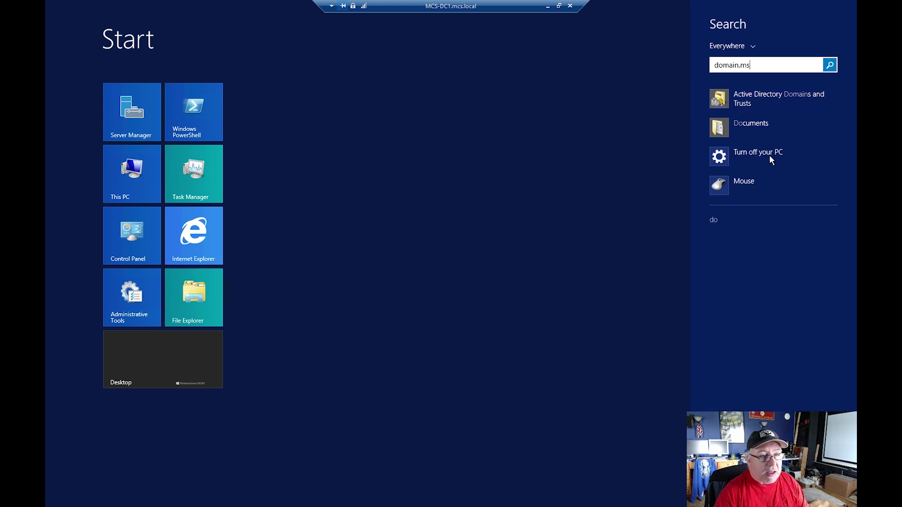
key("Escape")
key("Escape")
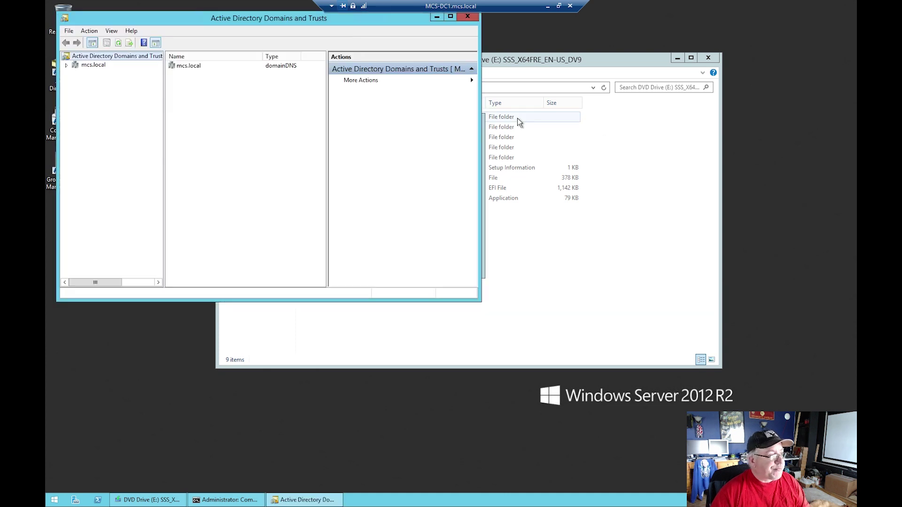
right_click(107, 58)
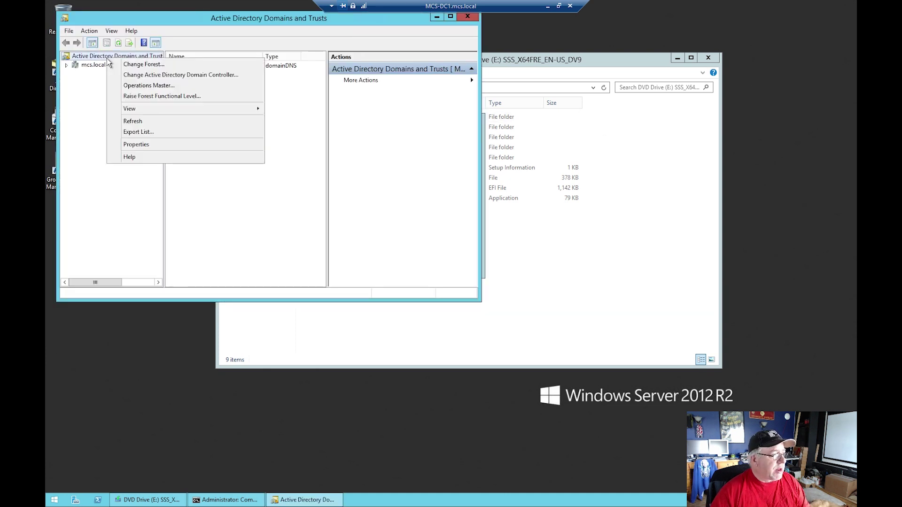
left_click(168, 96)
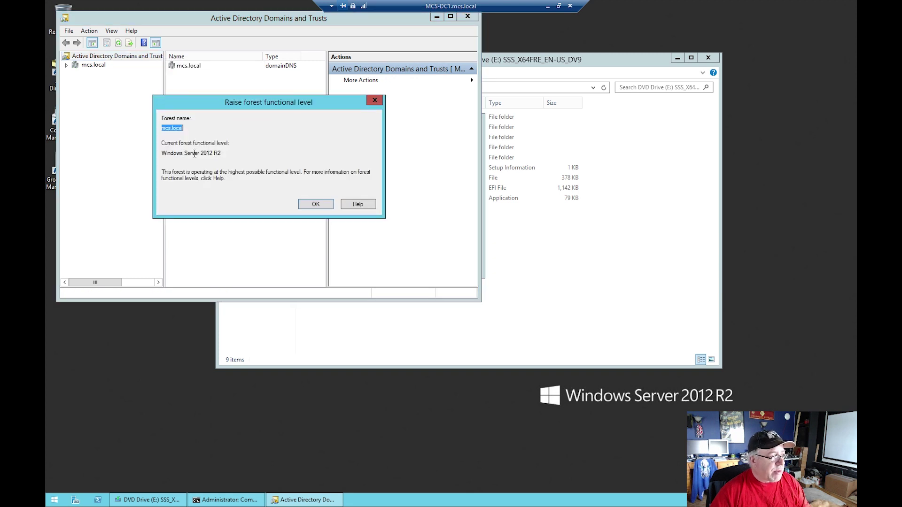
left_click(323, 203)
- Confirm mcs.local is at Windows Server 2012 R2 domain functional level, then close the tool
left_click(97, 66)
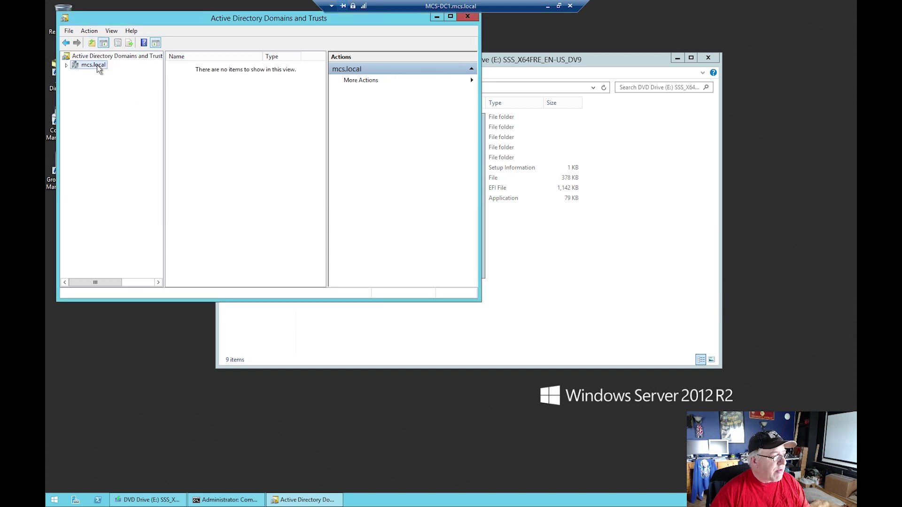
right_click(97, 65)
left_click(131, 82)
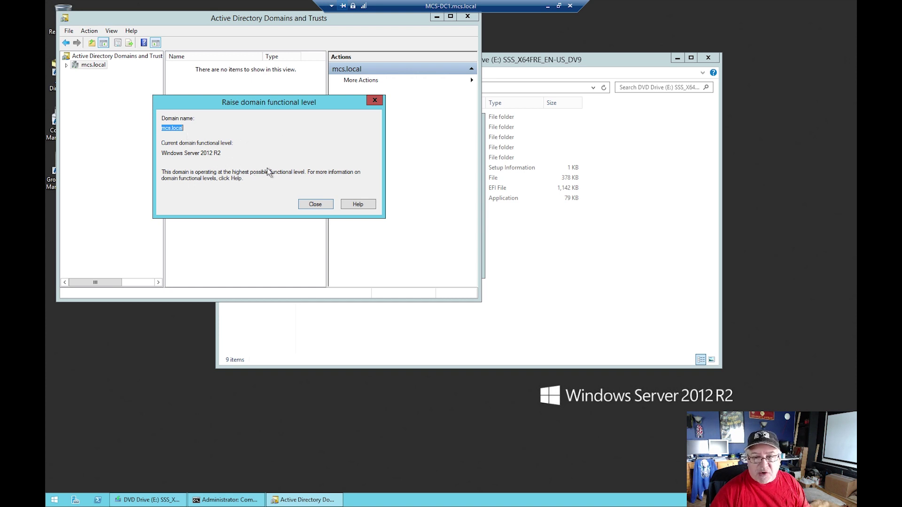
left_click(330, 204)
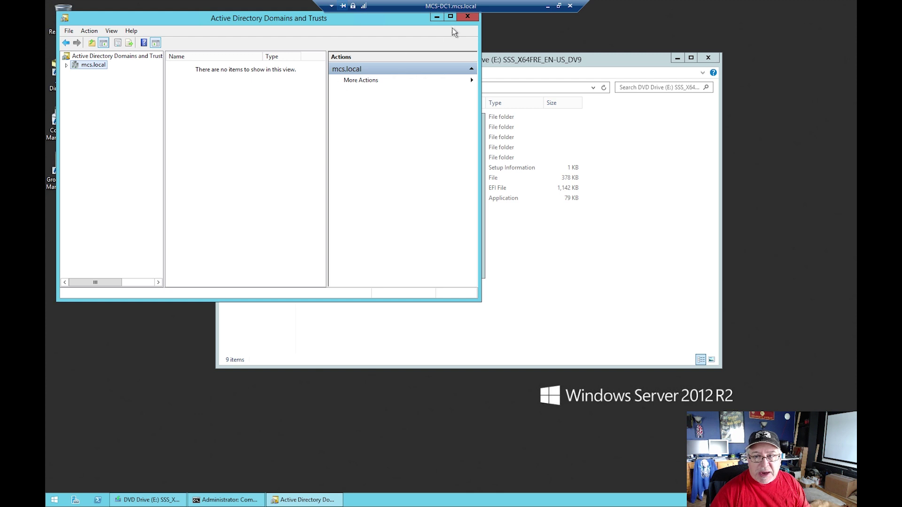
left_click(469, 17)
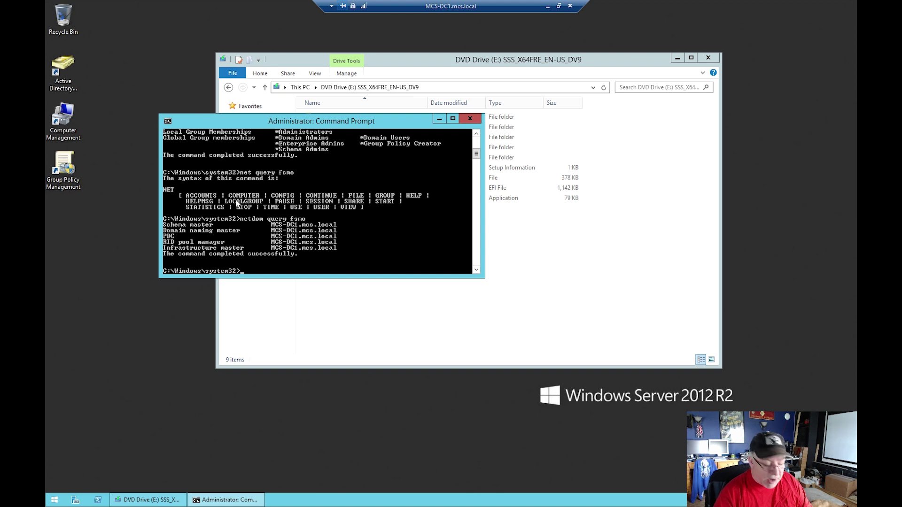
- From E:\support\adprep, list the files and run adprep.exe /forestprep up to its schema warning
type("e:")
key("Return")
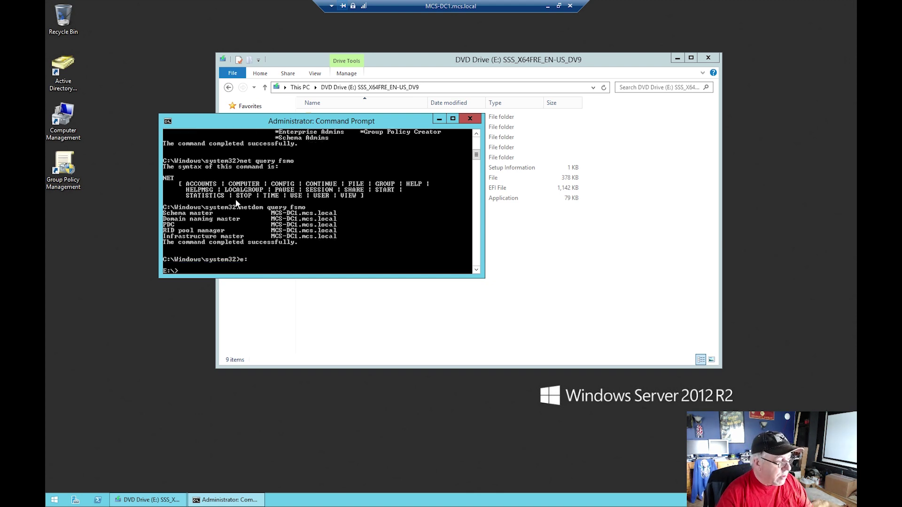
type("cd")
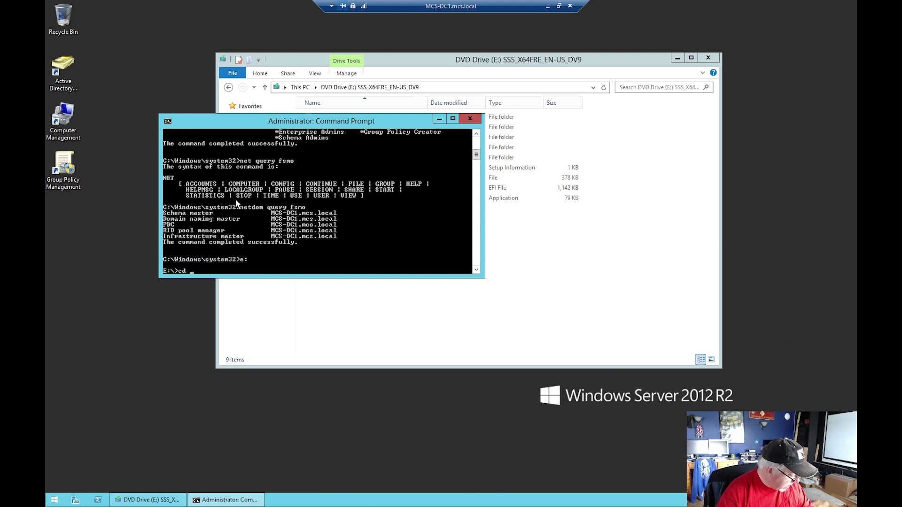
type(" support\\adprep")
key("Return")
type("dir")
key("Return")
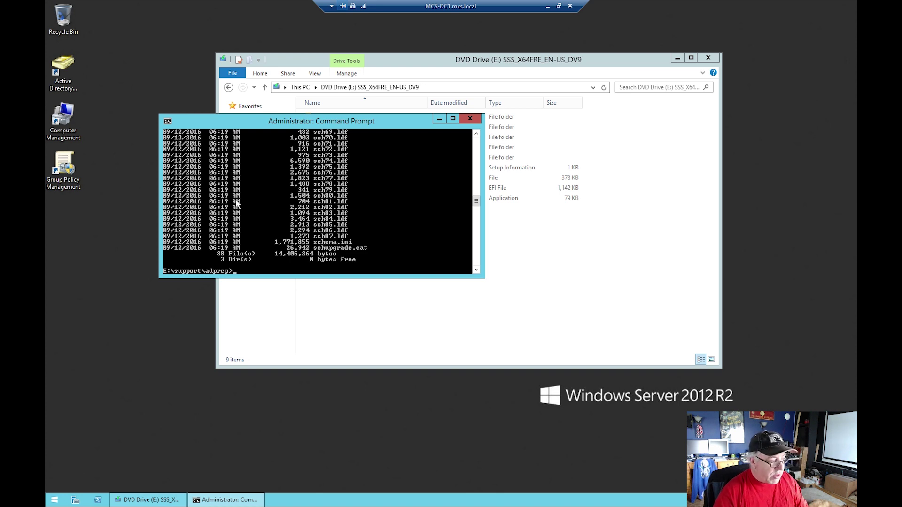
type("adprep.exe /")
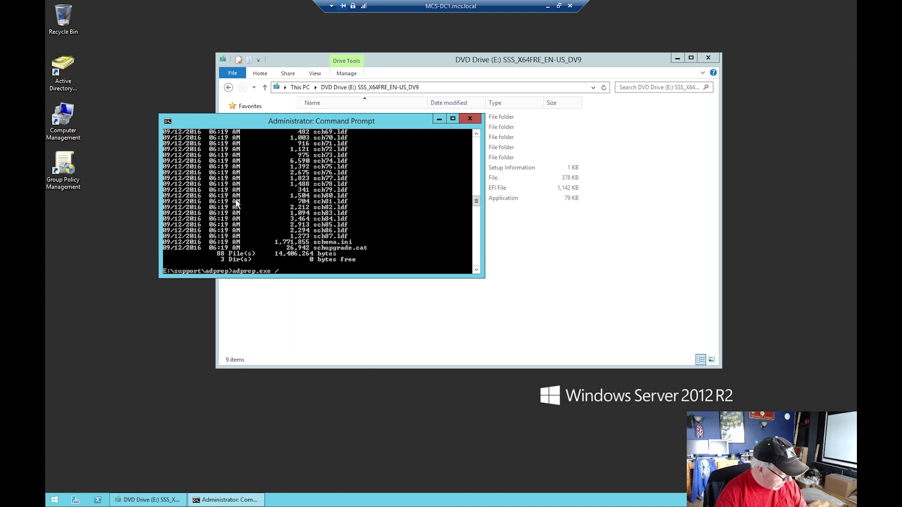
type("forestprep")
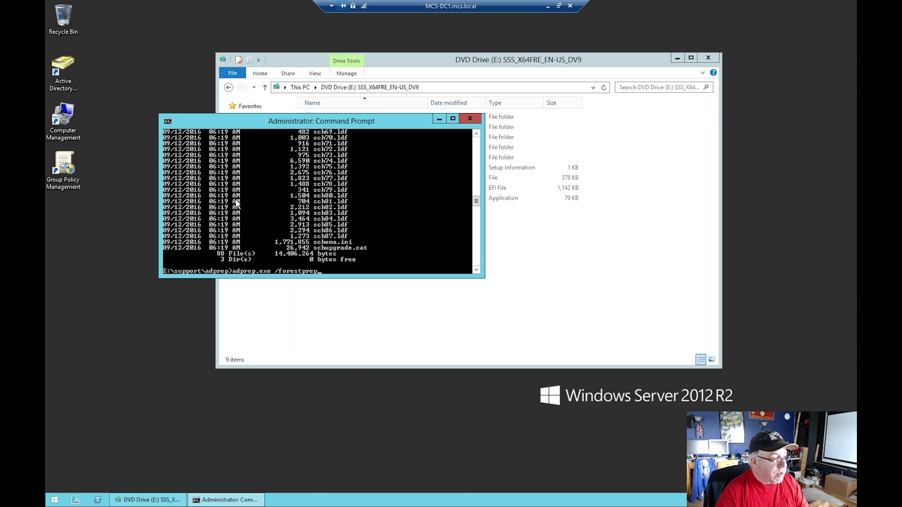
key("Return")
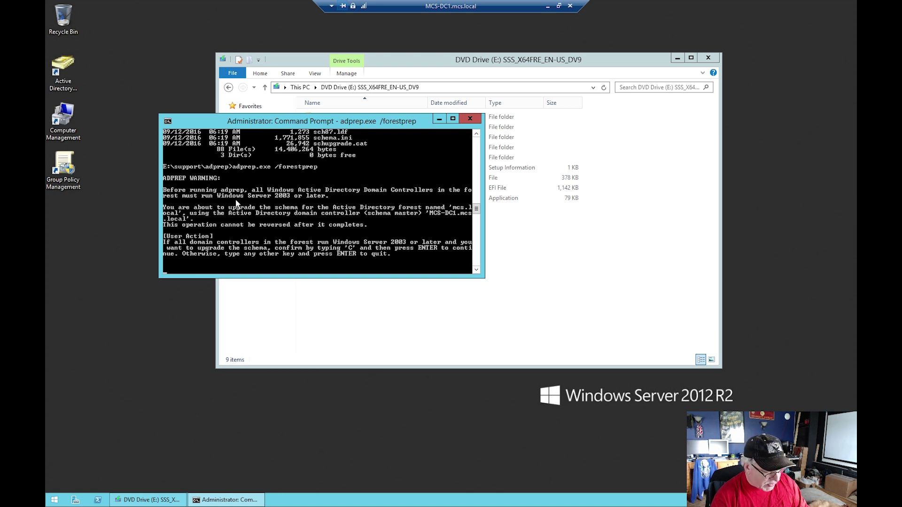
- Confirm forestprep with C, then run adprep.exe /domainprep, and bring up the Start screen
type("c")
key("Return")
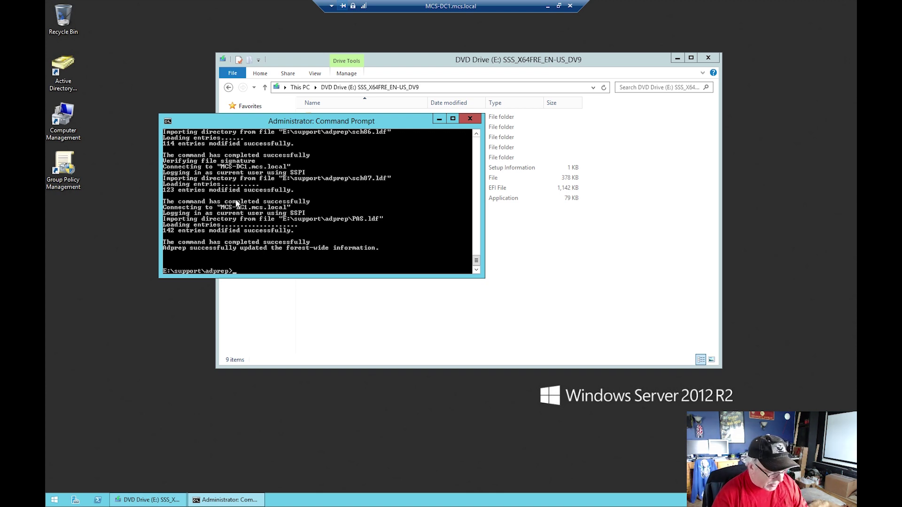
key("Up")
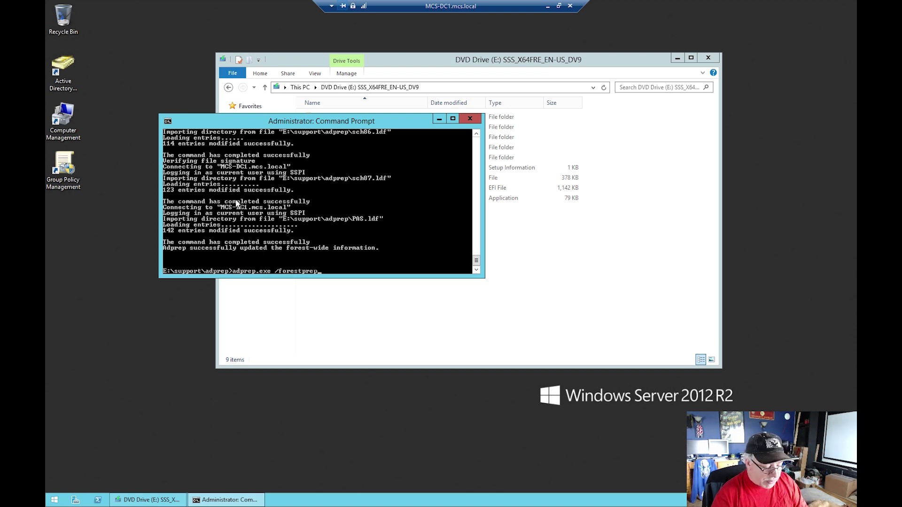
key("BackSpace")
key("BackSpace")
key("BackSpace")
key("BackSpace")
key("BackSpace")
key("BackSpace")
key("BackSpace")
key("BackSpace")
key("BackSpace")
key("BackSpace")
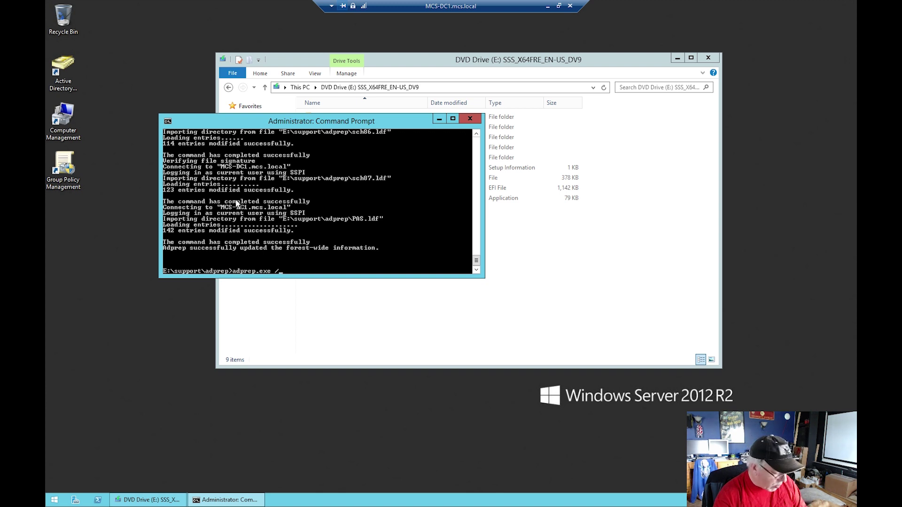
type("domain")
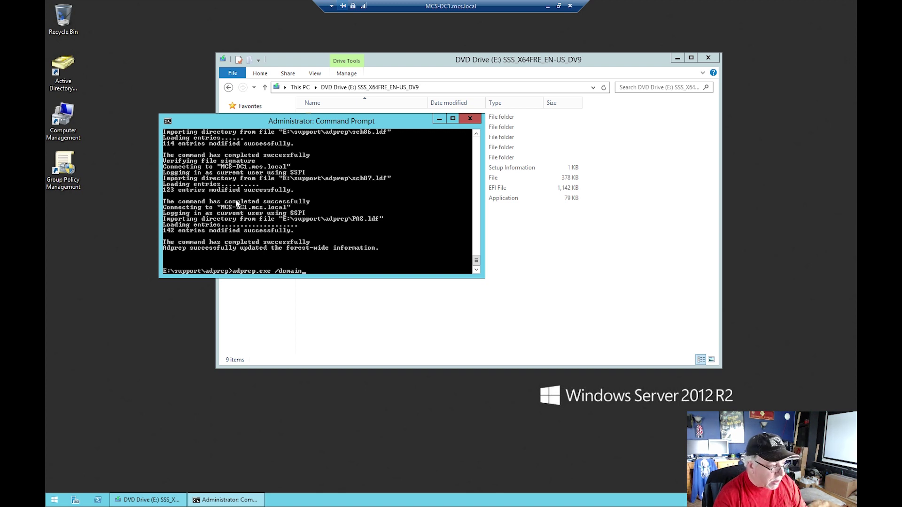
type("prep")
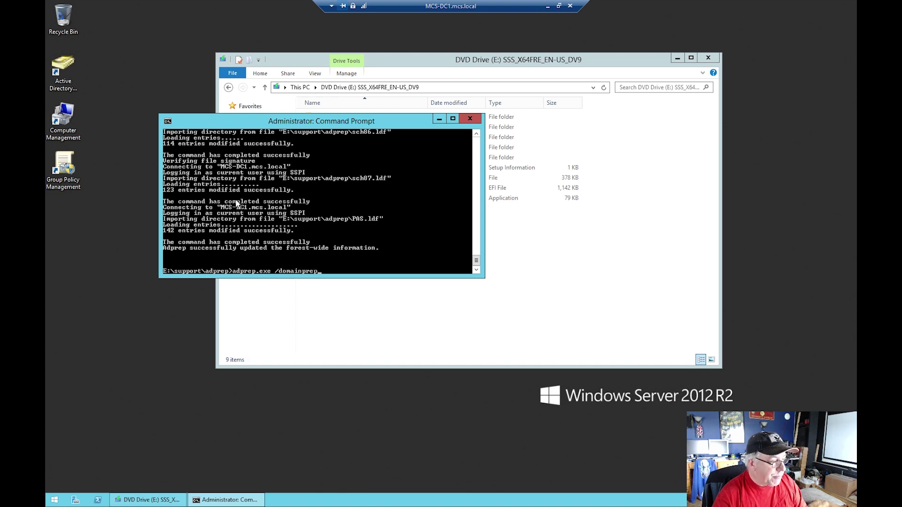
key("Return")
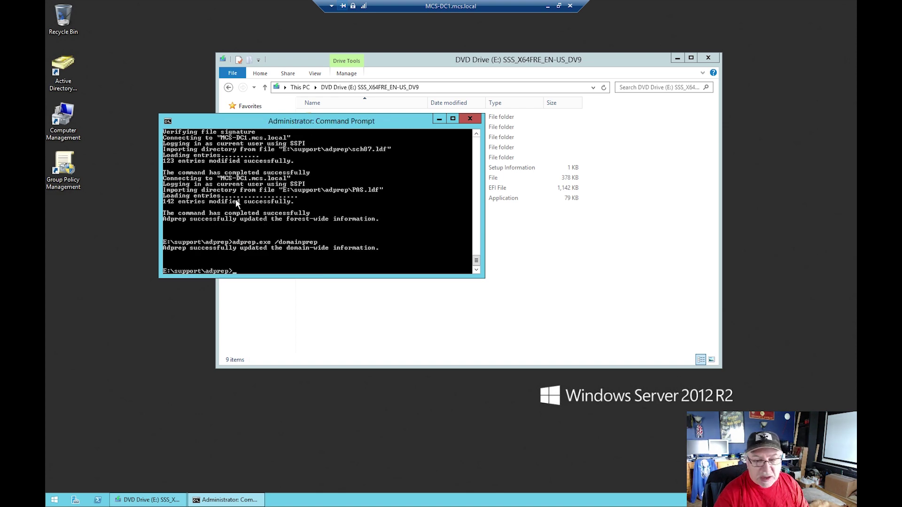
key("super")
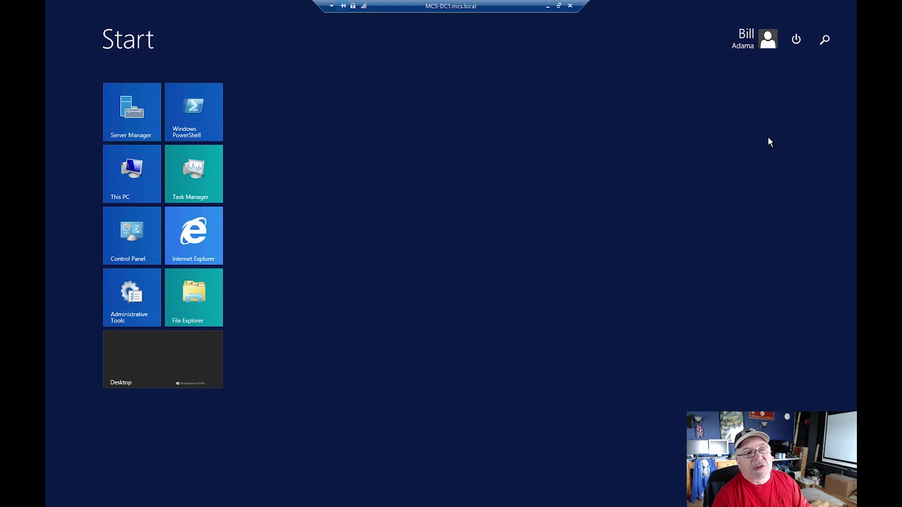
- Relaunch regedit and verify NTDS Parameters Schema Version now reads 0x57 (87)
type("regedit")
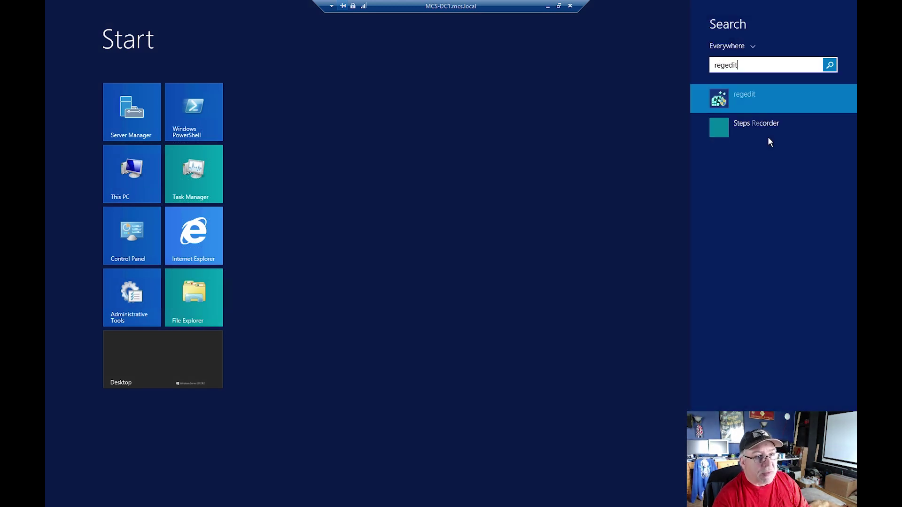
key("Return")
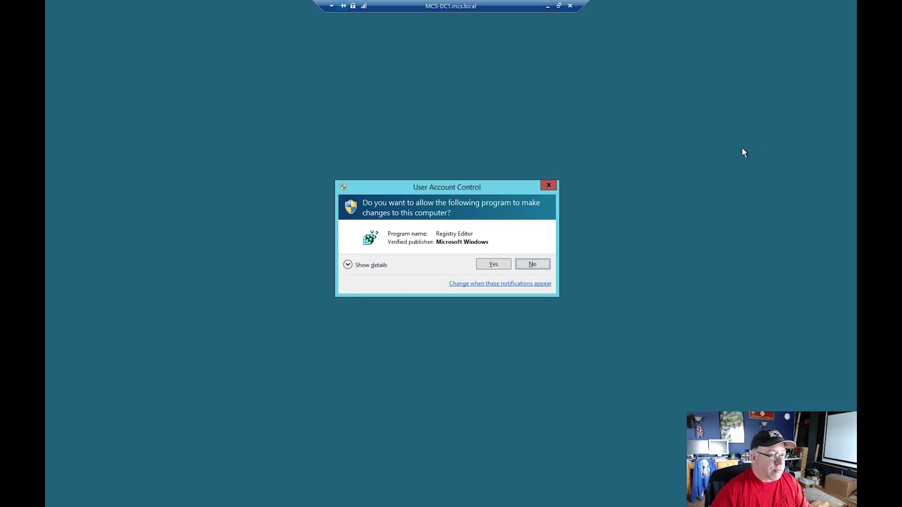
left_click(492, 264)
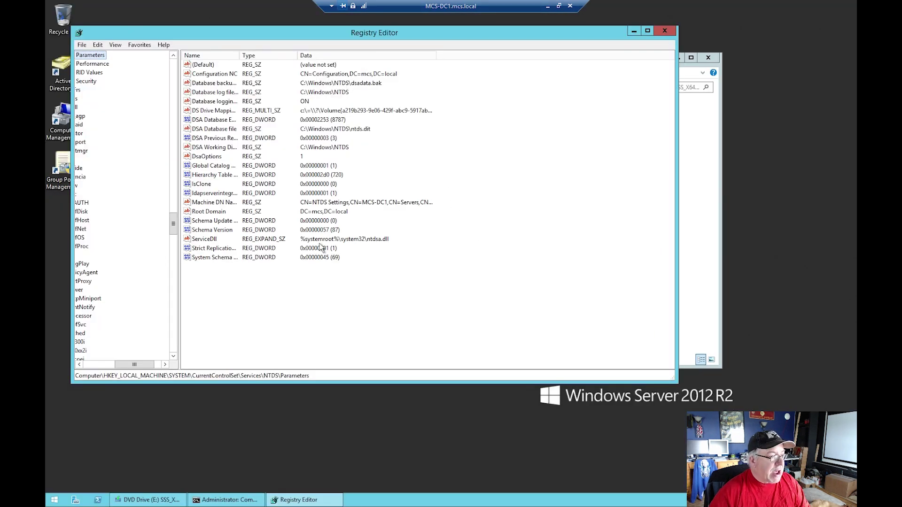
left_click(223, 230)
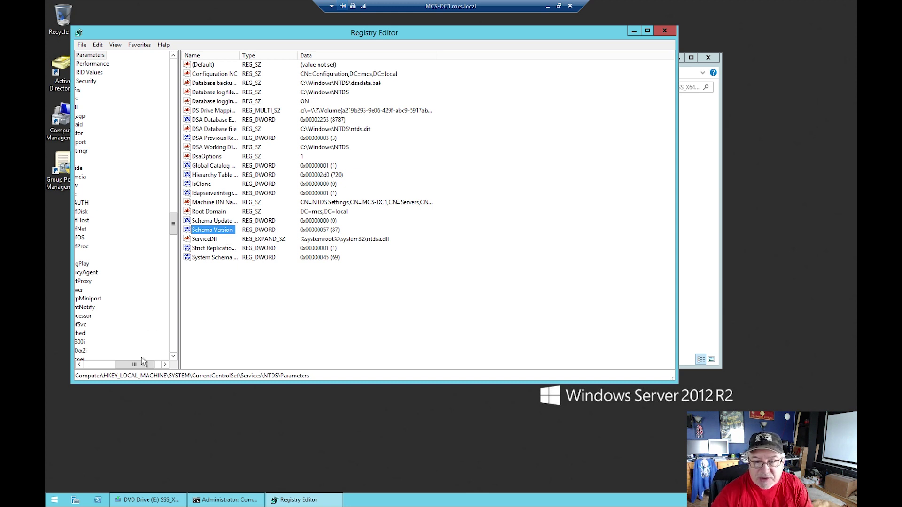
left_click_drag(139, 367, 107, 367)
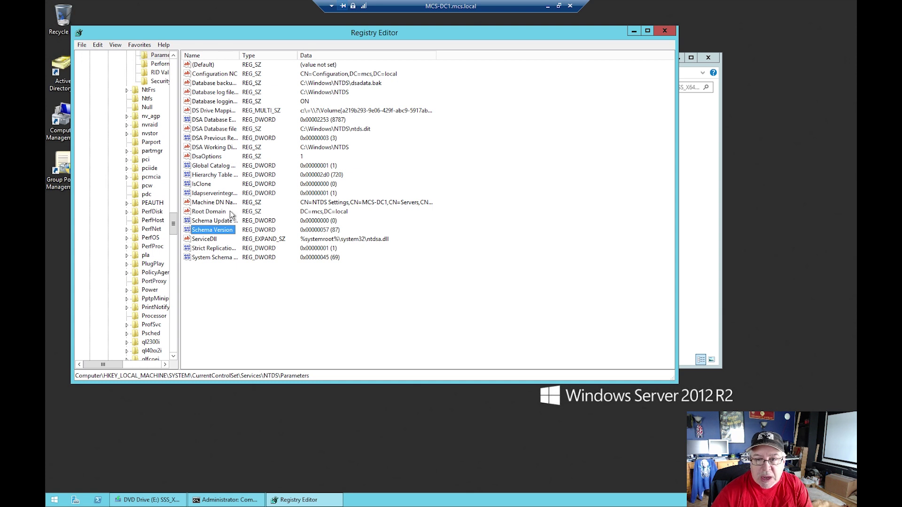
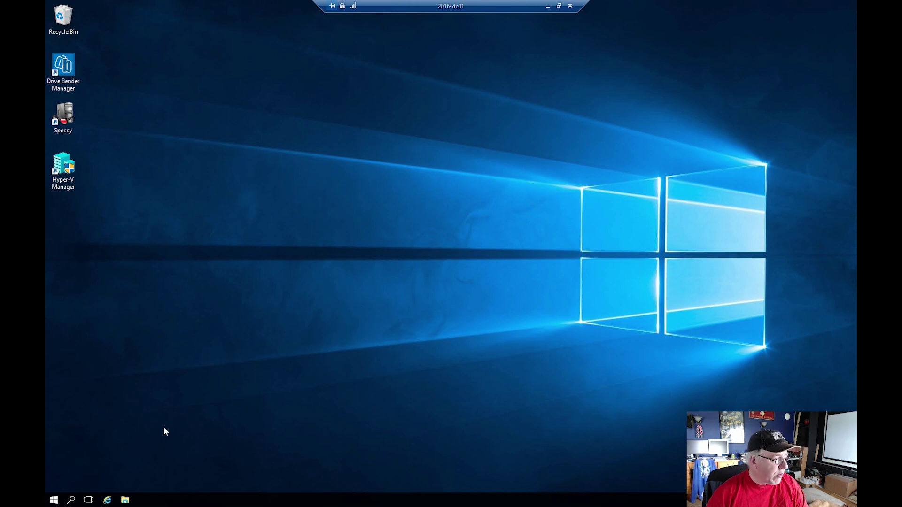
- Launch Server Manager from Start and show 2016-DC01's Local Server page
left_click(53, 500)
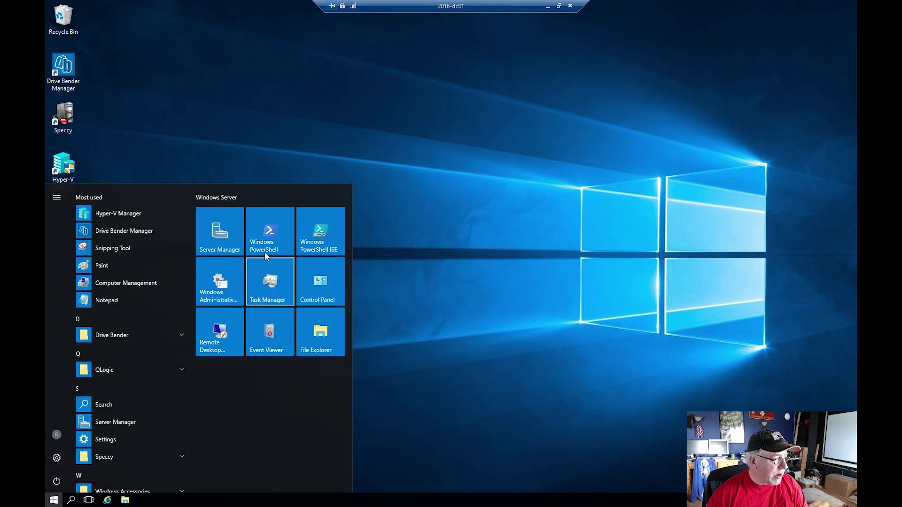
left_click(225, 233)
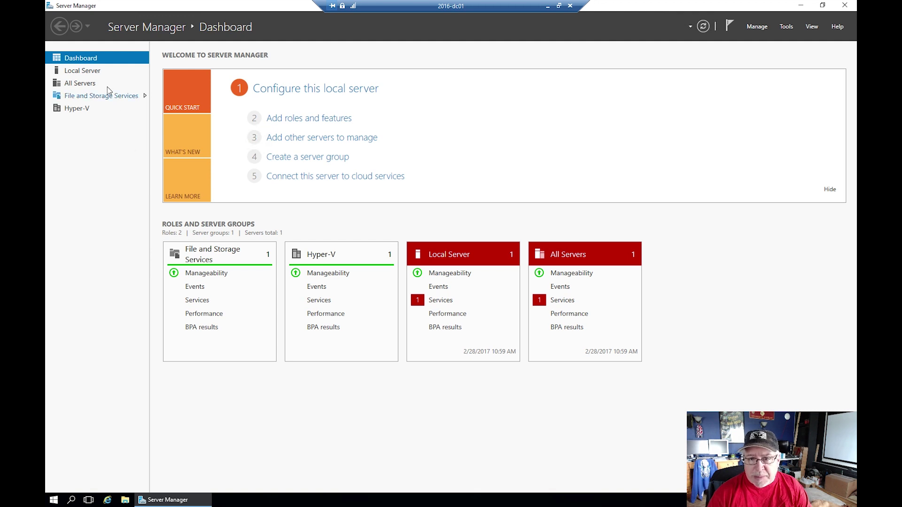
left_click(93, 75)
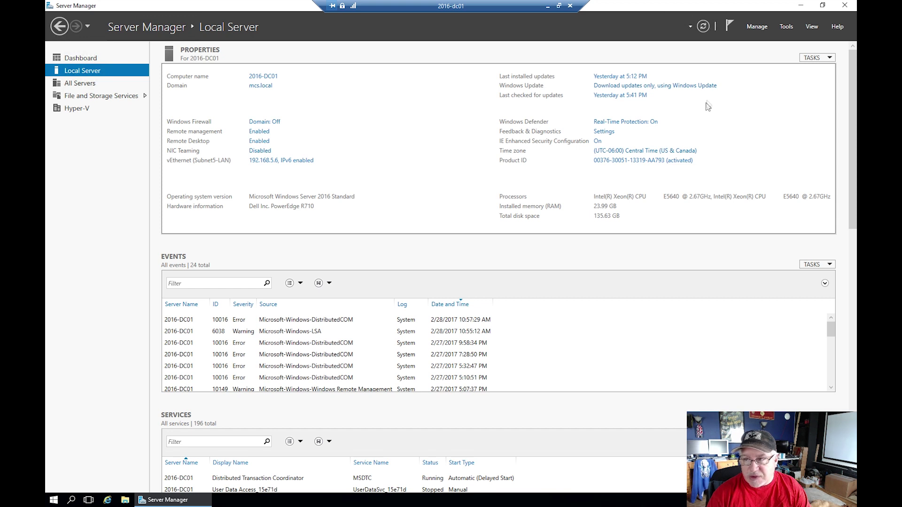
- Add the Active Directory Domain Services role with its management tools to 2016-DC01 and install it
left_click(756, 29)
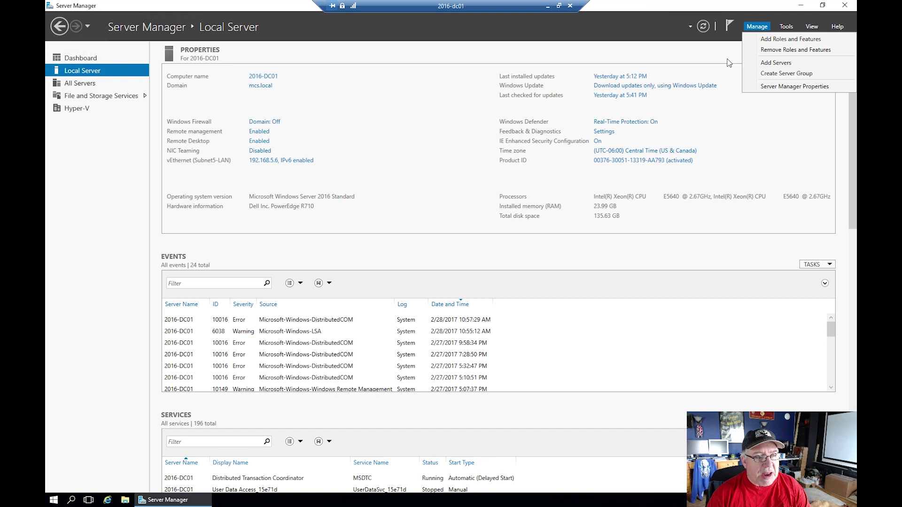
left_click(760, 40)
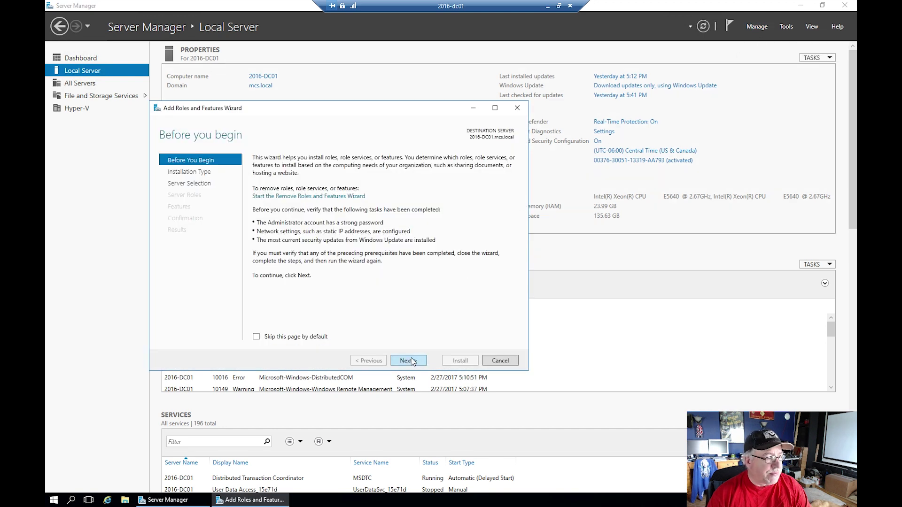
left_click(407, 363)
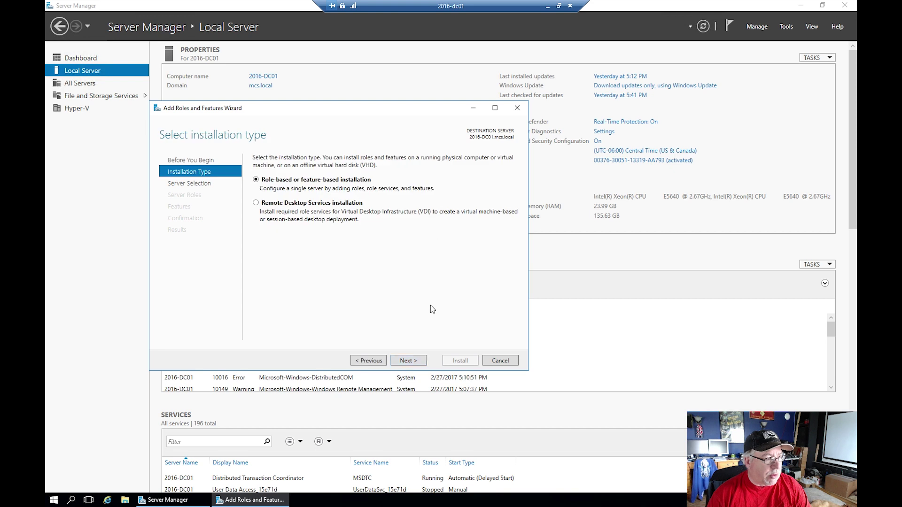
left_click(415, 362)
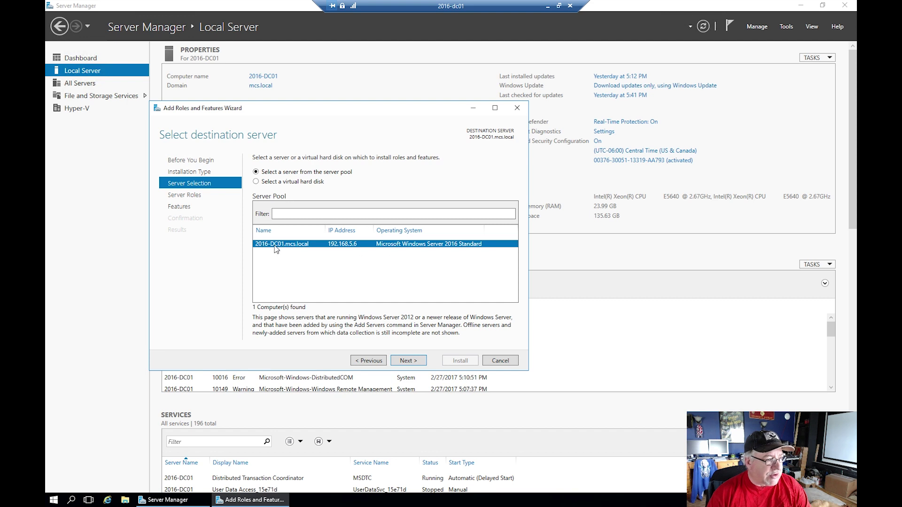
left_click(422, 361)
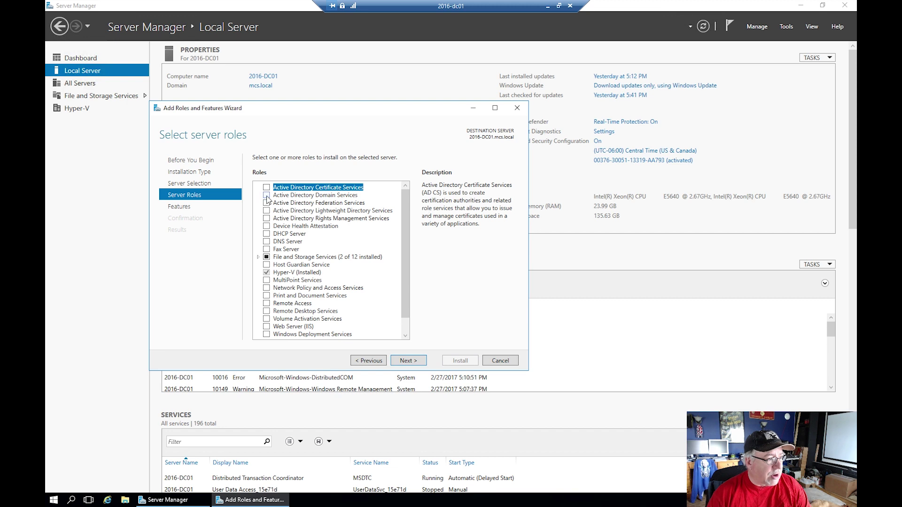
left_click(266, 195)
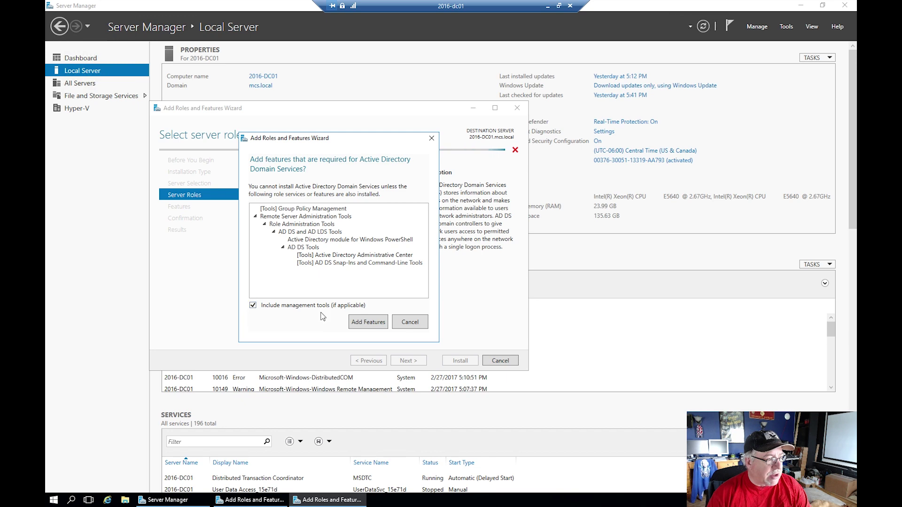
left_click(370, 324)
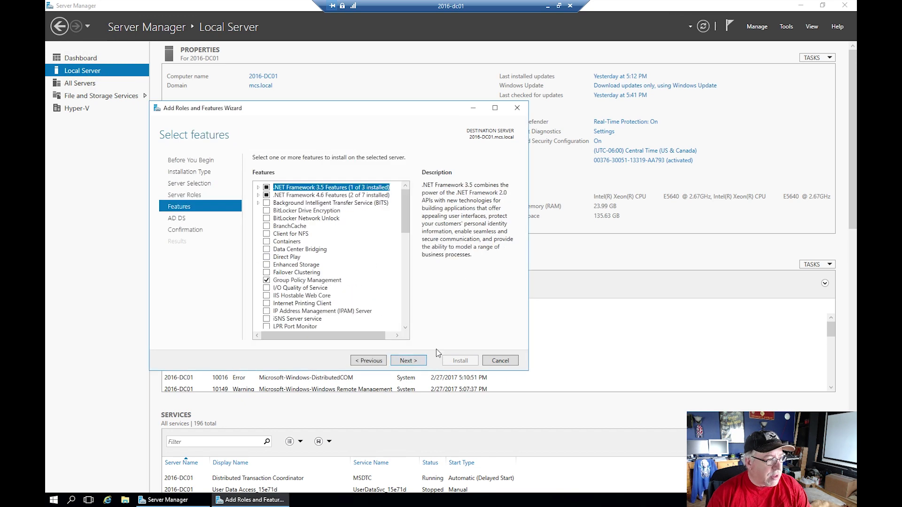
left_click(419, 365)
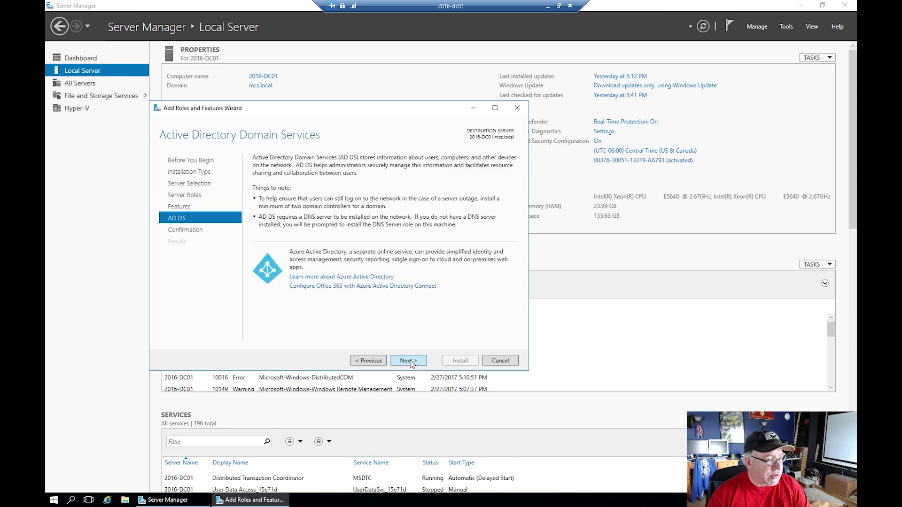
left_click(420, 364)
left_click(462, 360)
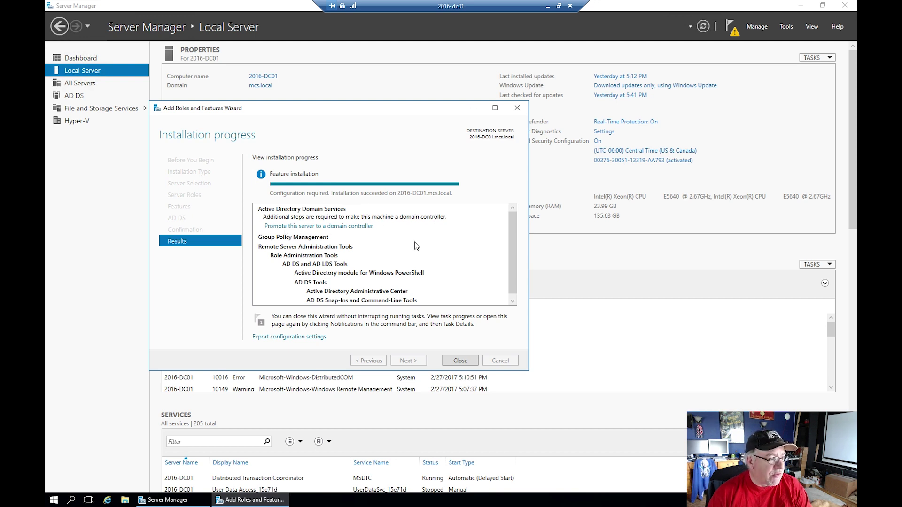
- Promote 2016-DC01 as an additional controller for mcs.local and enter the DSRM password
left_click(372, 228)
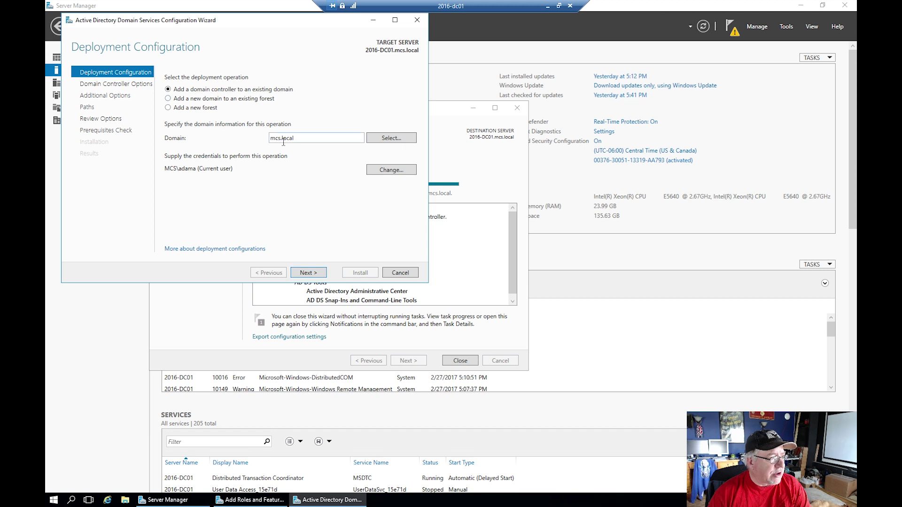
left_click(308, 273)
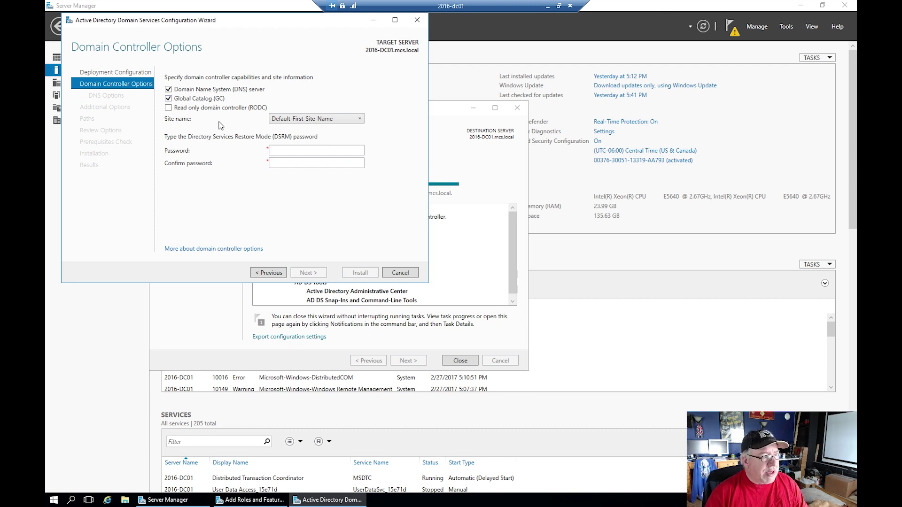
left_click(300, 152)
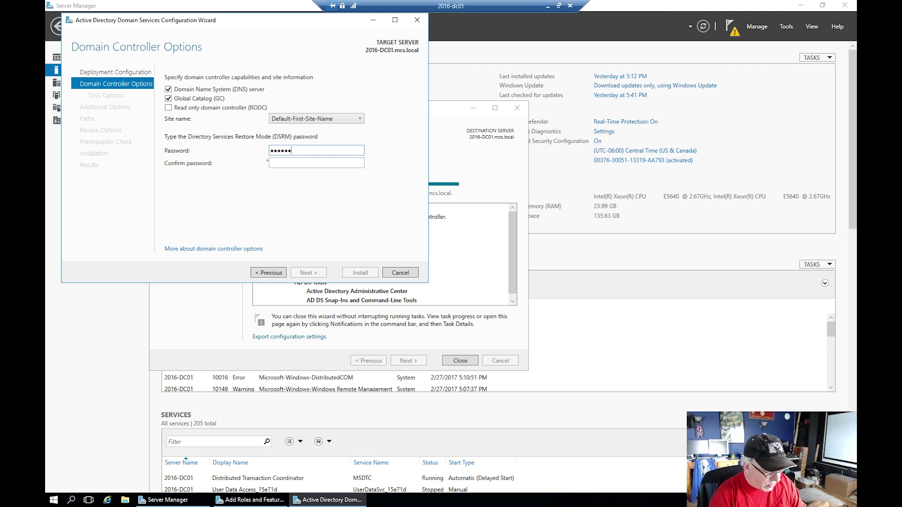
key("Tab")
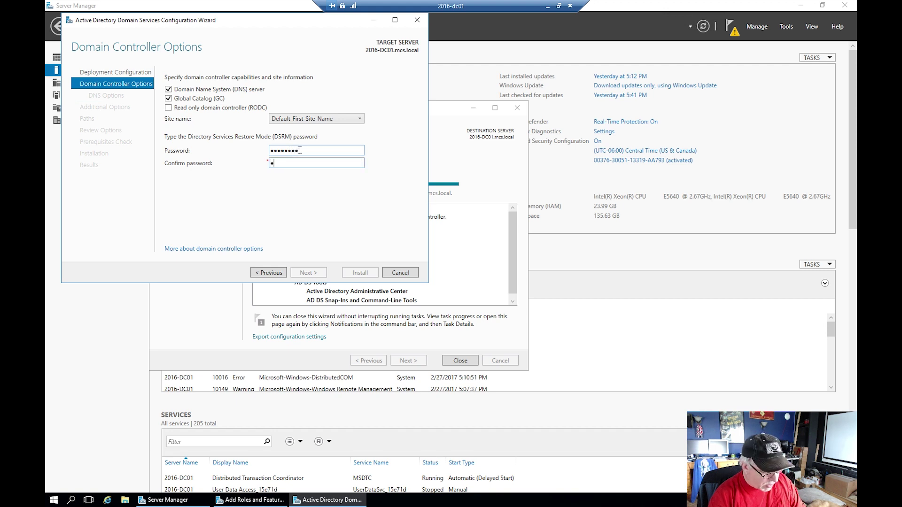
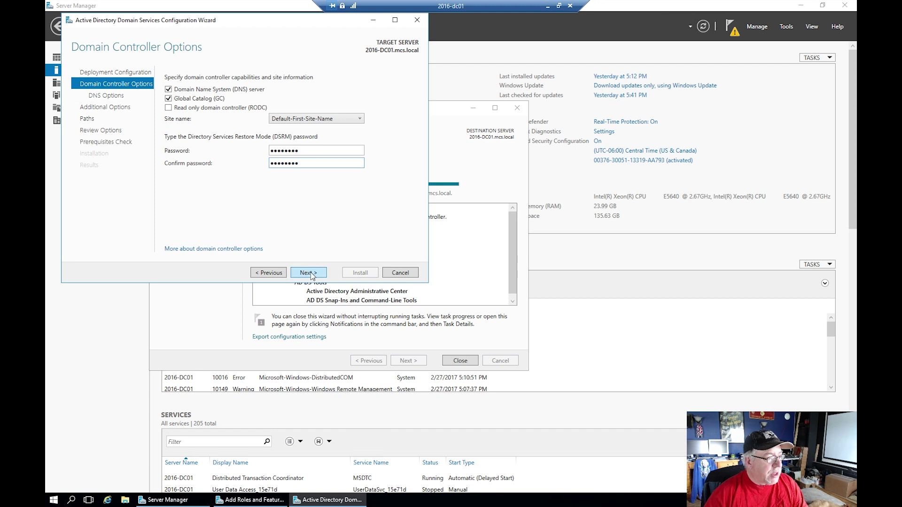
left_click(307, 272)
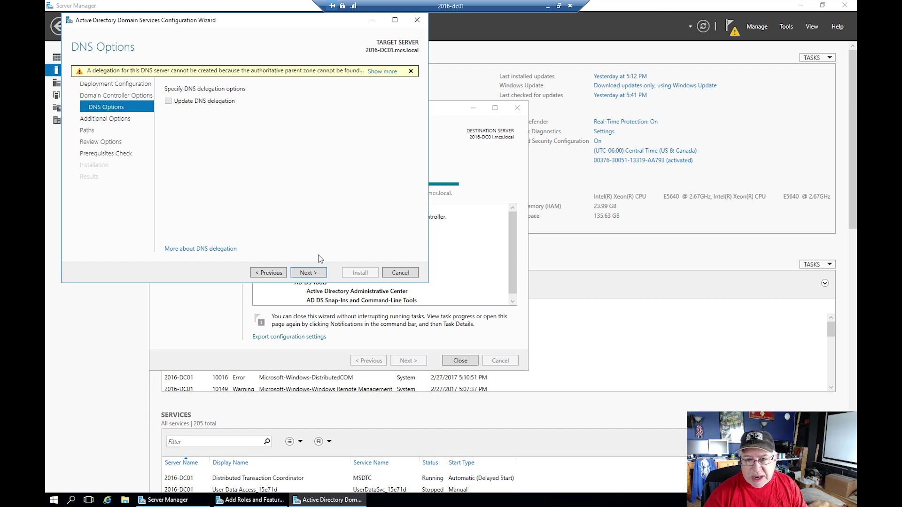
- Set MCS-DC1.mcs.local as the replication source and keep the default database and SYSVOL paths
left_click(309, 272)
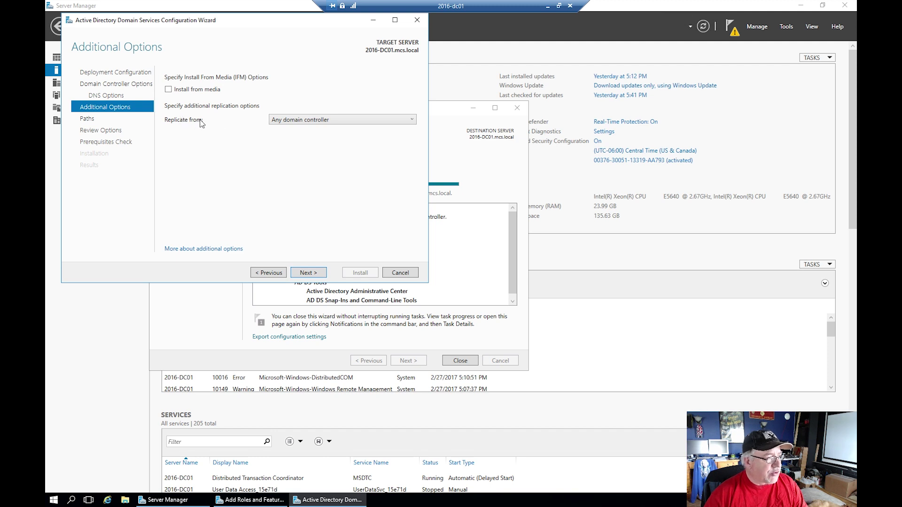
left_click(415, 120)
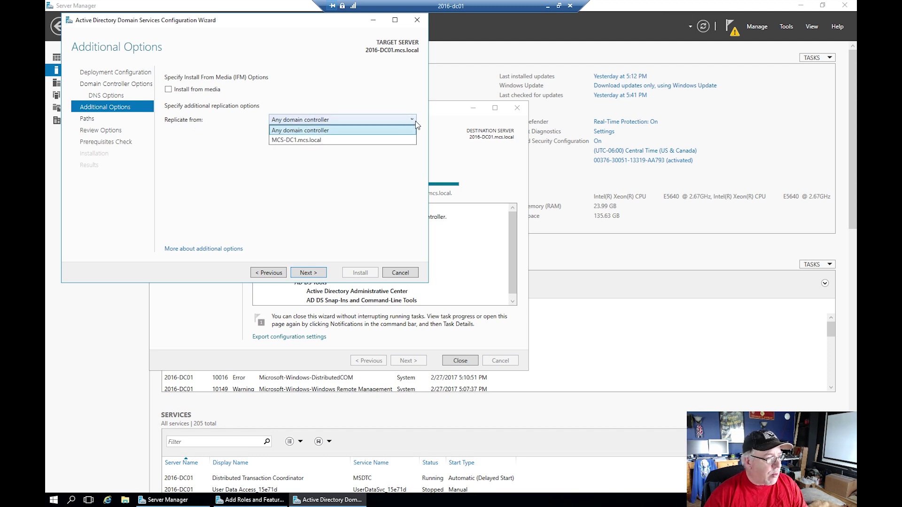
left_click(312, 138)
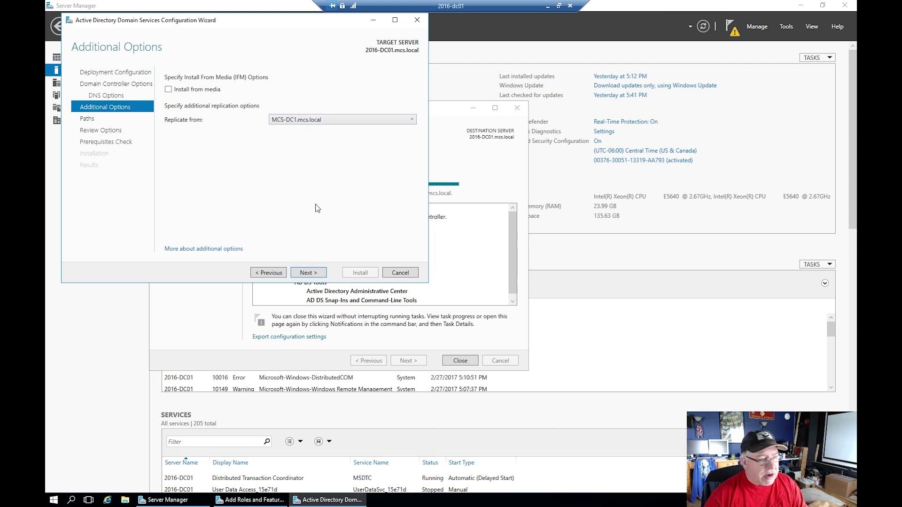
left_click(307, 273)
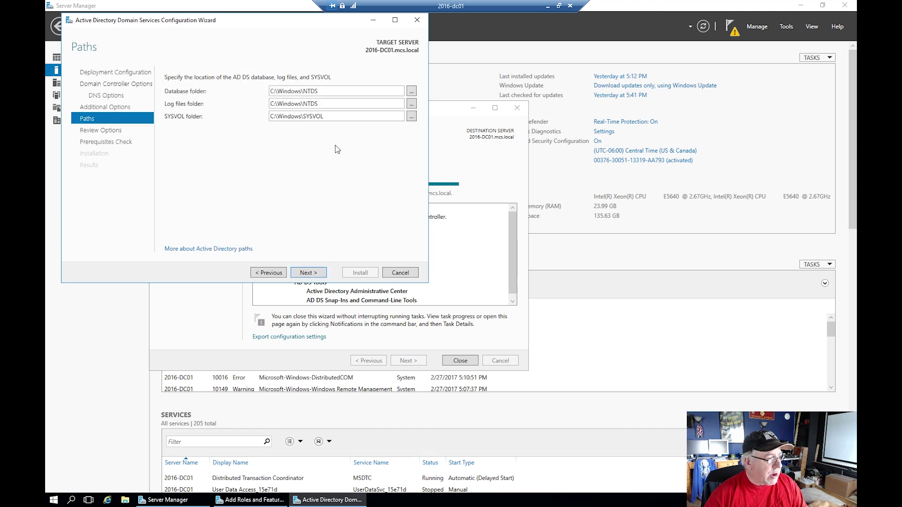
left_click(318, 273)
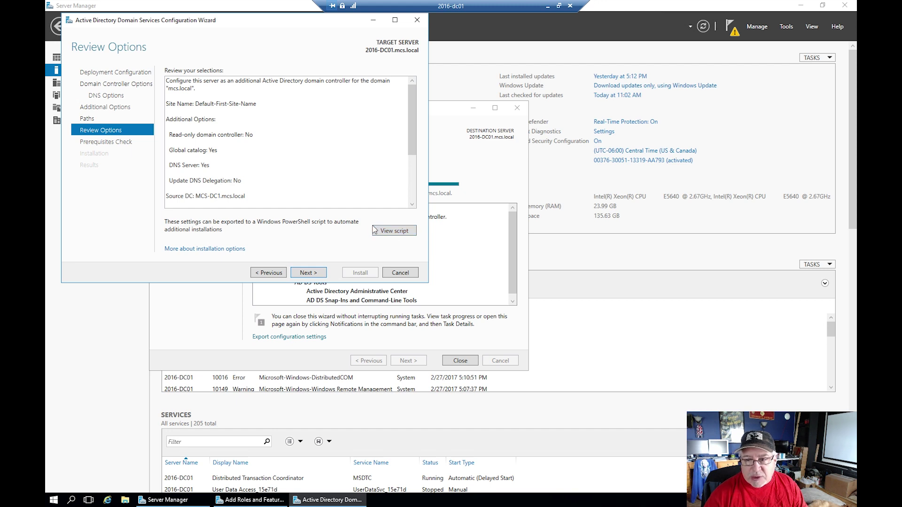
- Review the generated PowerShell deployment script, then run the prerequisites check
left_click(392, 233)
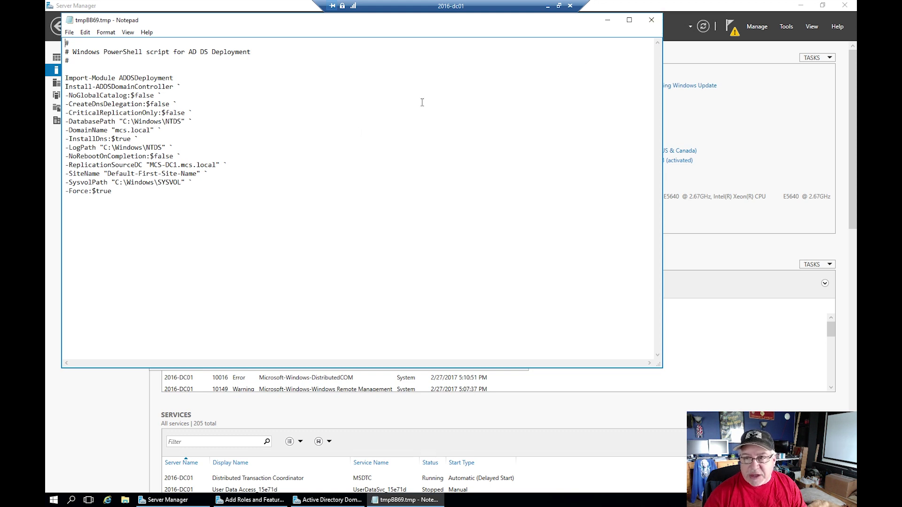
left_click(652, 20)
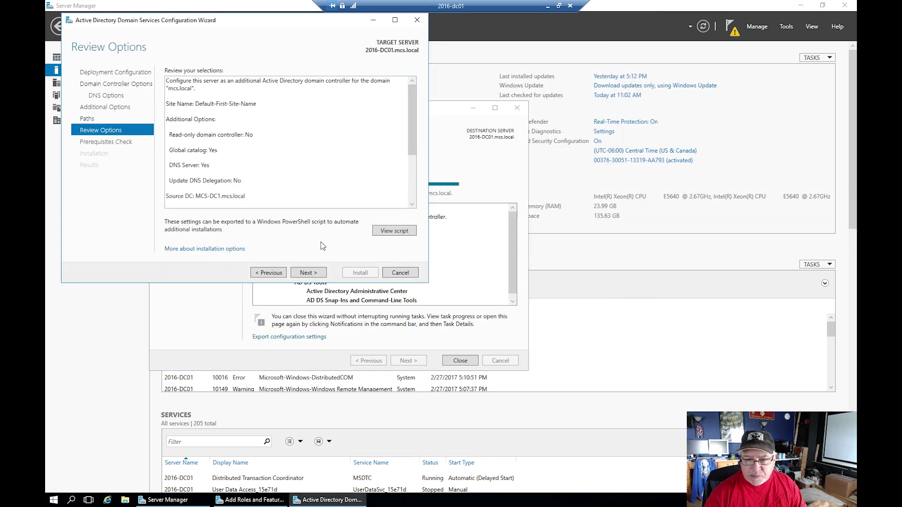
left_click(307, 273)
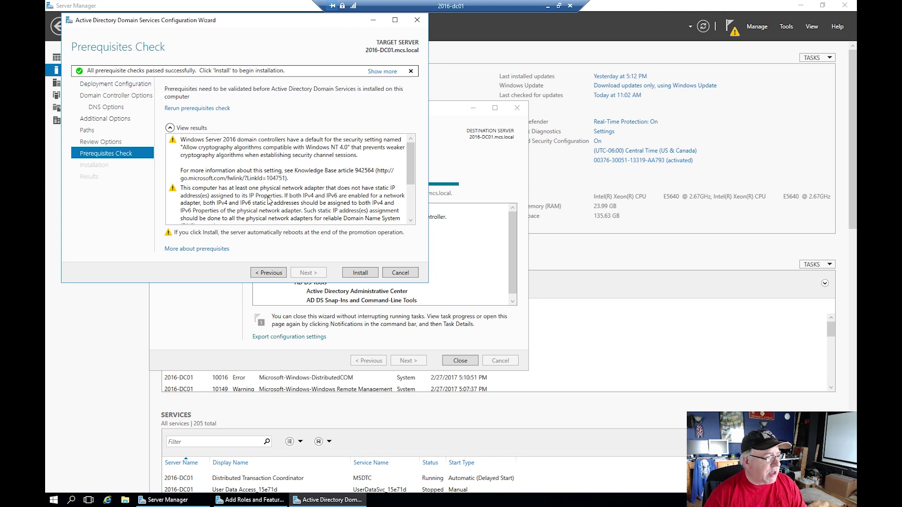
- Look over the passed prerequisite results and install, promoting 2016-DC01 to domain controller
scroll(268, 200, "down", 3)
scroll(268, 200, "up", 3)
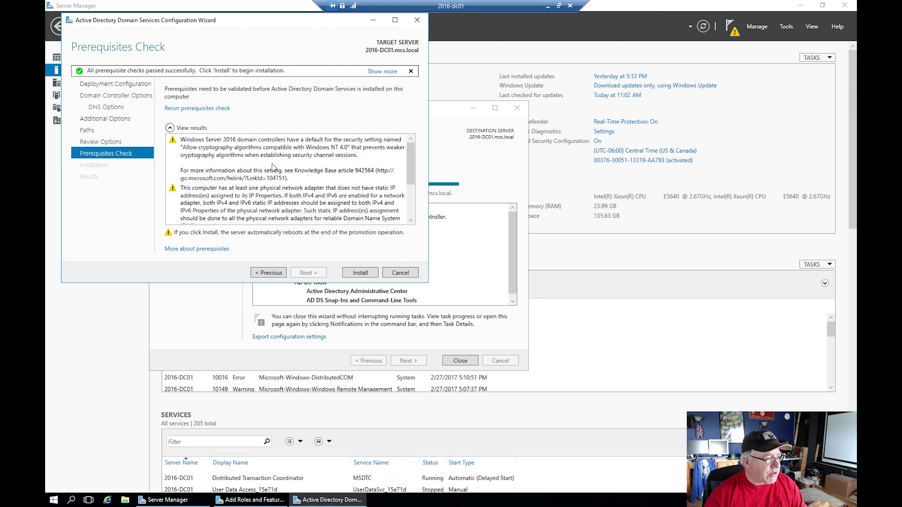
left_click(363, 273)
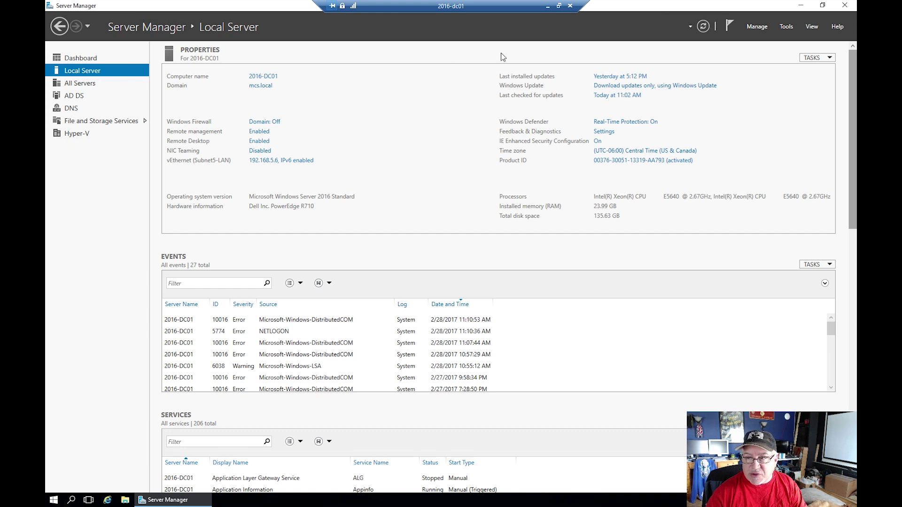
- Open Active Directory Users and Computers and list mcs.local's Domain Controllers OU
left_click(784, 27)
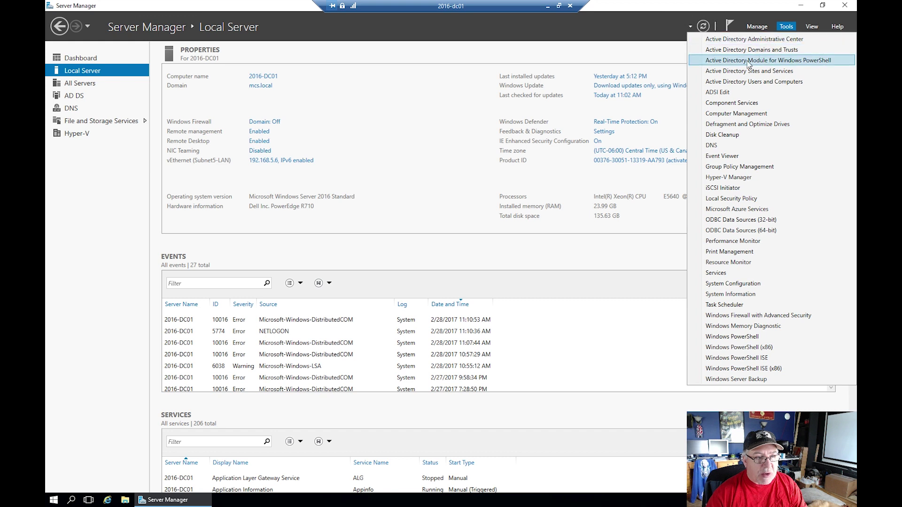
left_click(746, 82)
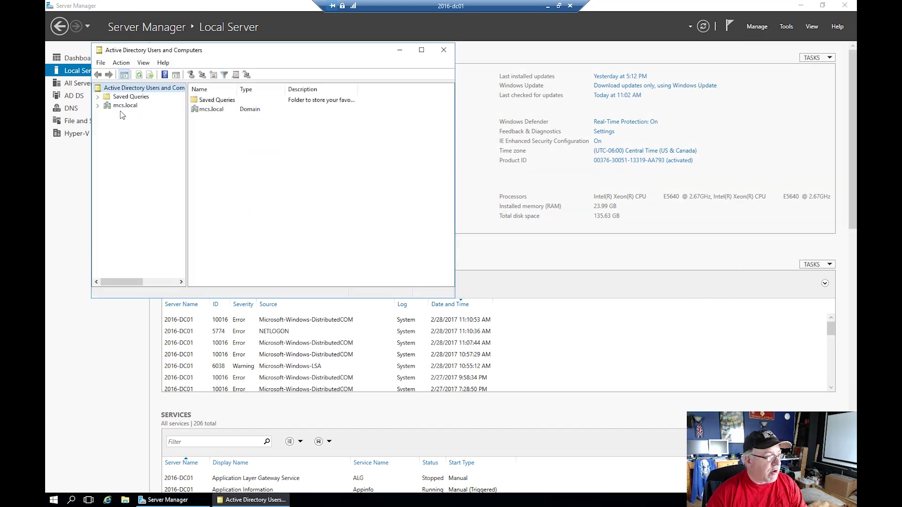
left_click(98, 105)
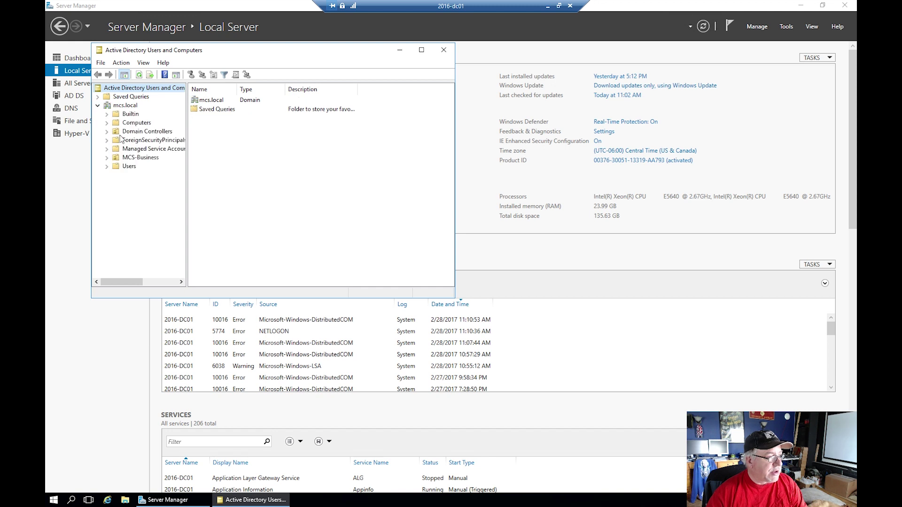
left_click(126, 133)
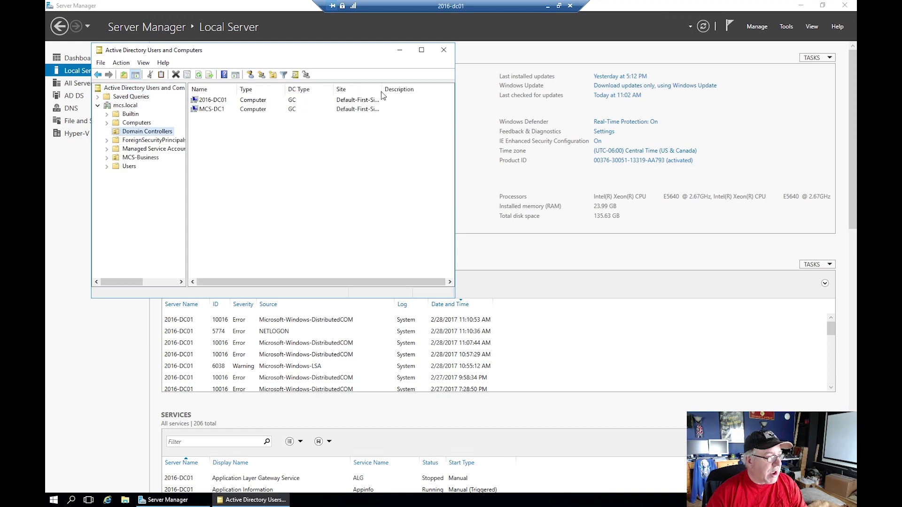
- Widen the Name and Site columns to confirm both 2016-DC01 and MCS-DC1 are listed
left_click(421, 49)
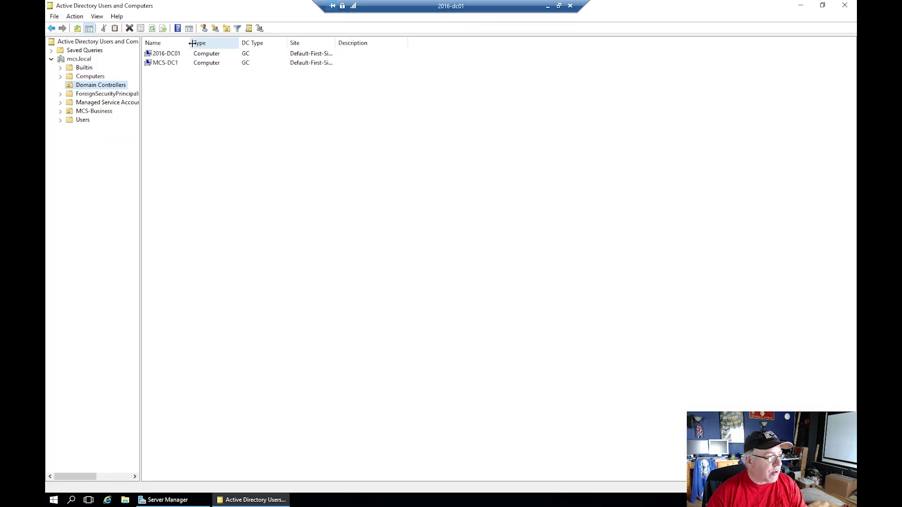
left_click_drag(239, 43, 300, 44)
left_click(168, 63)
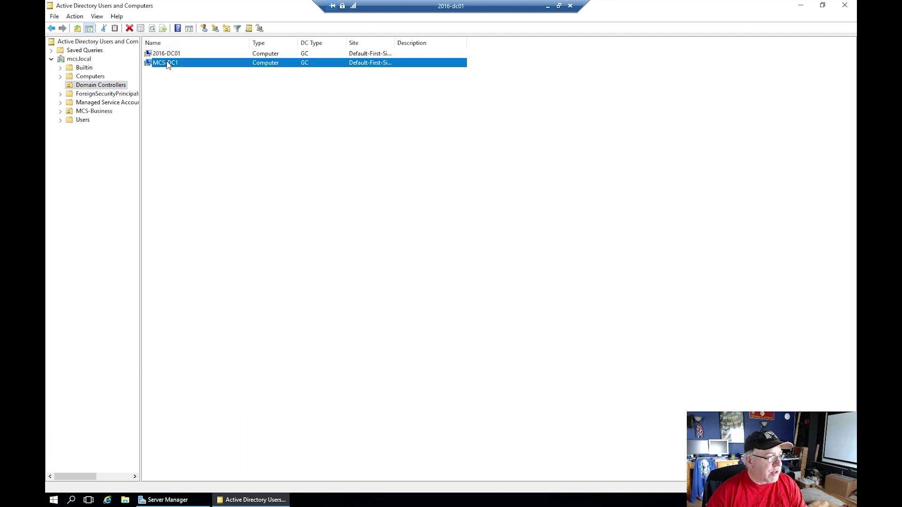
left_click(170, 55)
left_click(172, 65)
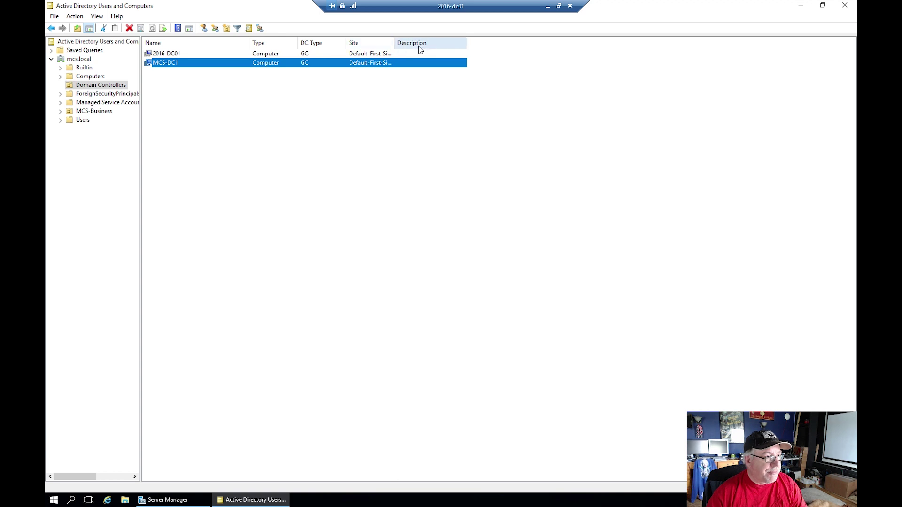
left_click_drag(395, 43, 471, 43)
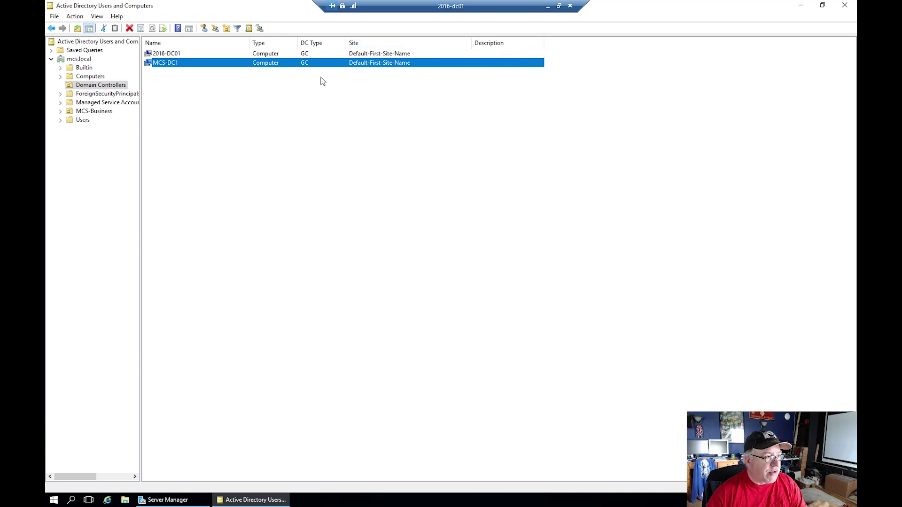
left_click(264, 57)
- Close Users and Computers, open DNS Manager and view the _msdcs.mcs.local zone records
left_click(845, 5)
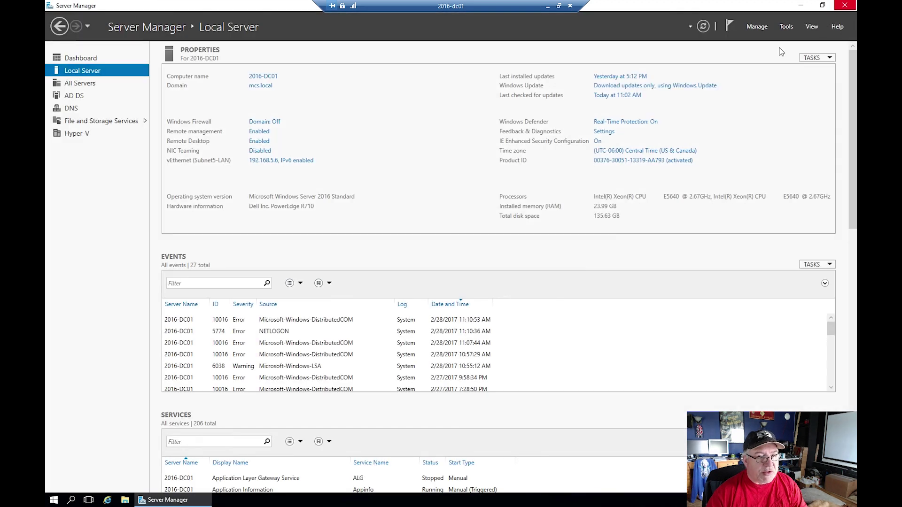
left_click(785, 27)
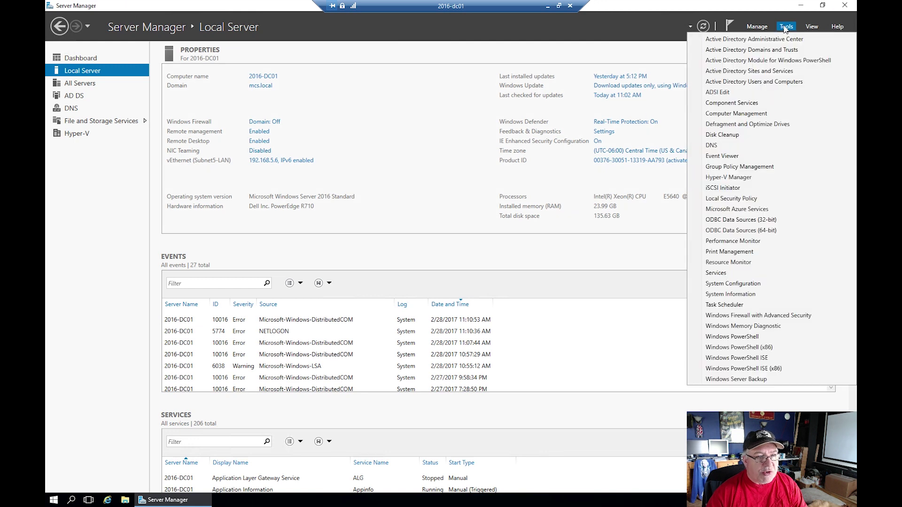
left_click(733, 146)
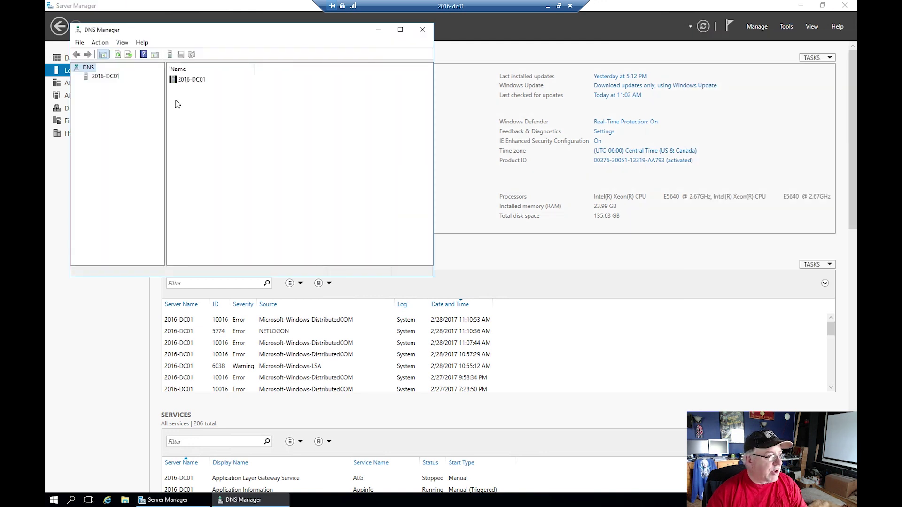
double_click(103, 77)
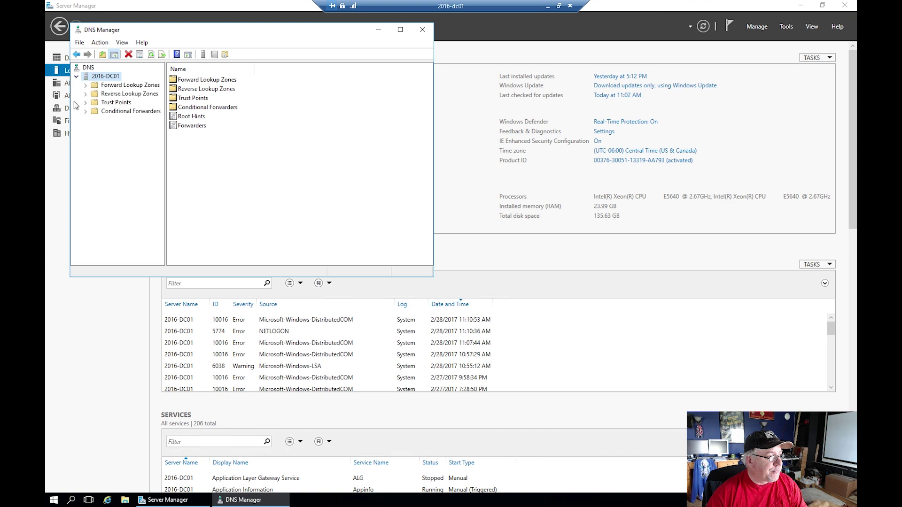
double_click(94, 85)
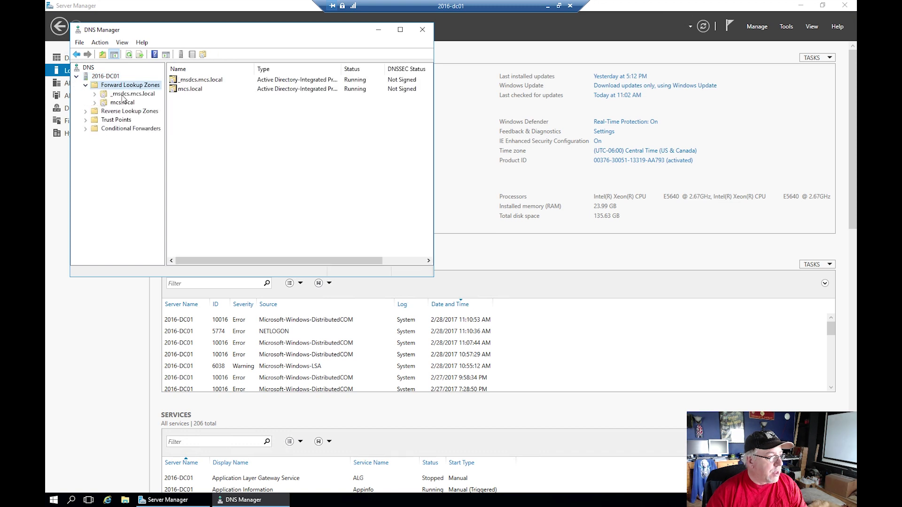
left_click(133, 95)
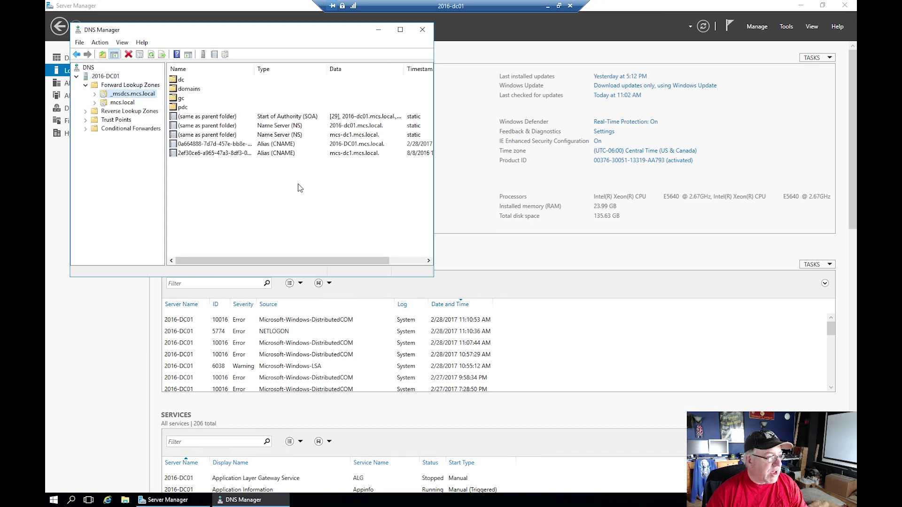
- Check the mcs.local zone records and the 5.168.192.in-addr.arpa reverse zone's PTR records
left_click(400, 29)
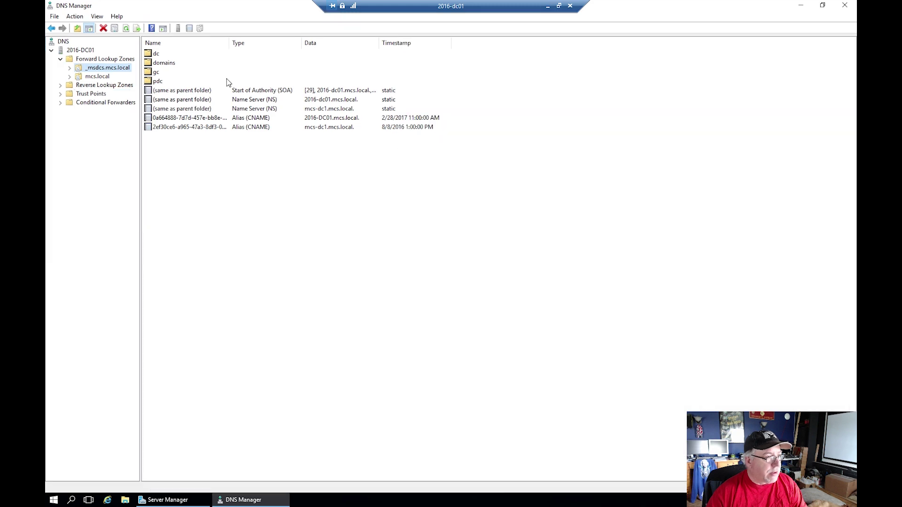
left_click(93, 77)
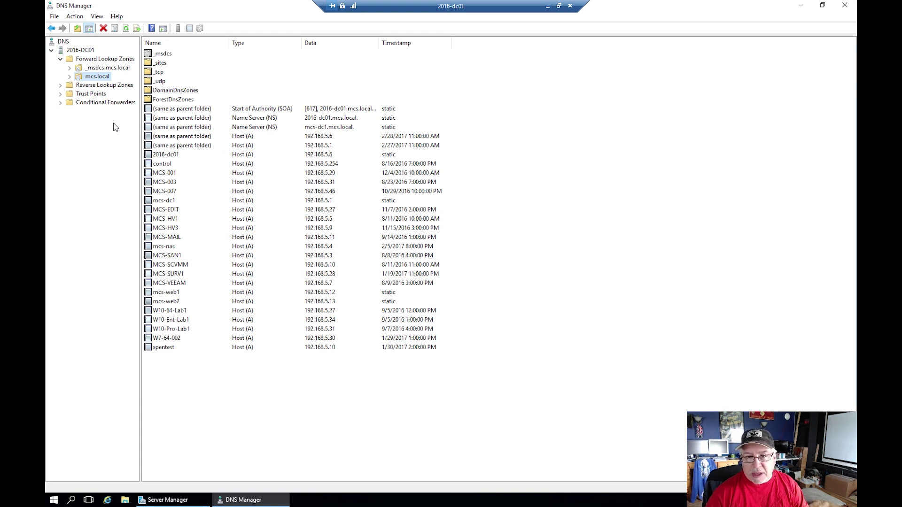
double_click(65, 86)
left_click(104, 94)
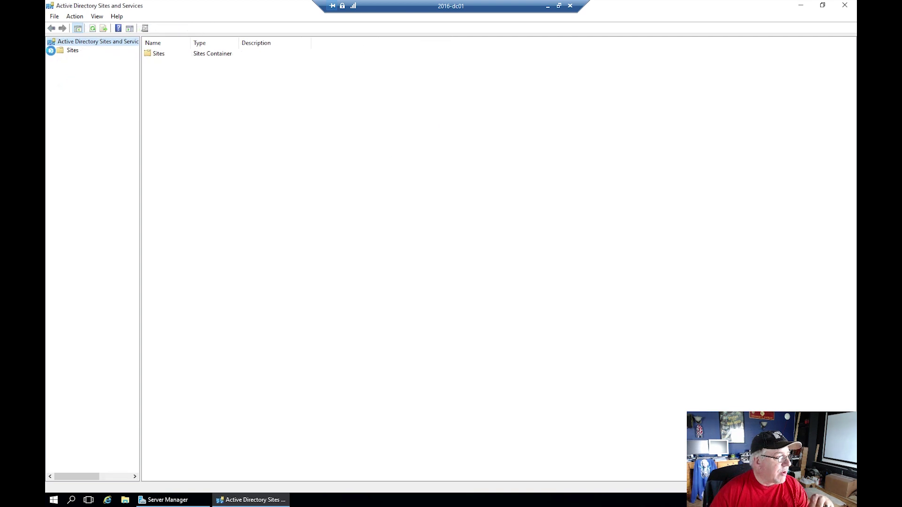
- Navigate to Default-First-Site-Name > Servers > 2016-DC01 > NTDS Settings to list its connections
left_click(50, 51)
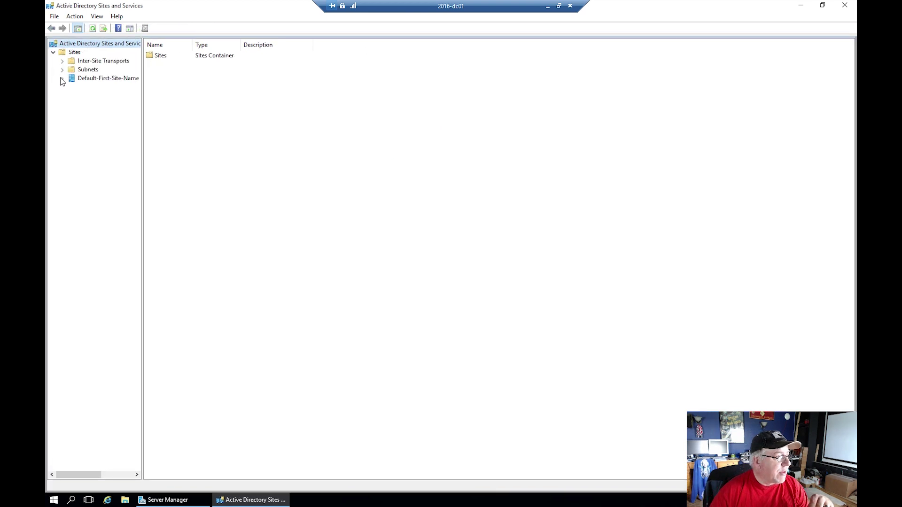
left_click(62, 78)
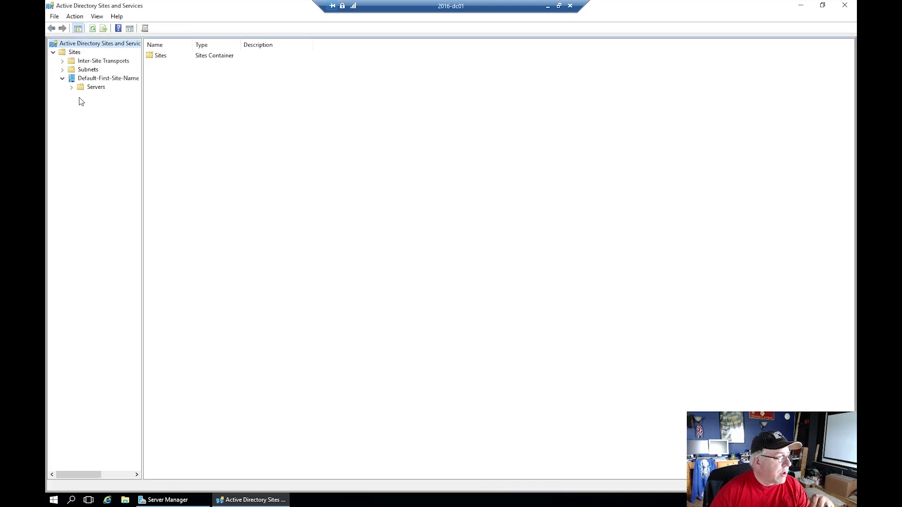
left_click(96, 87)
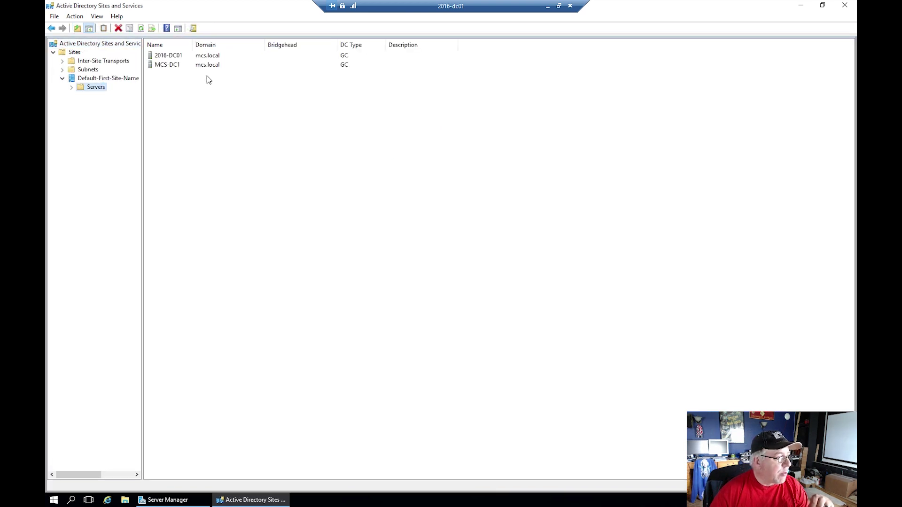
left_click(71, 87)
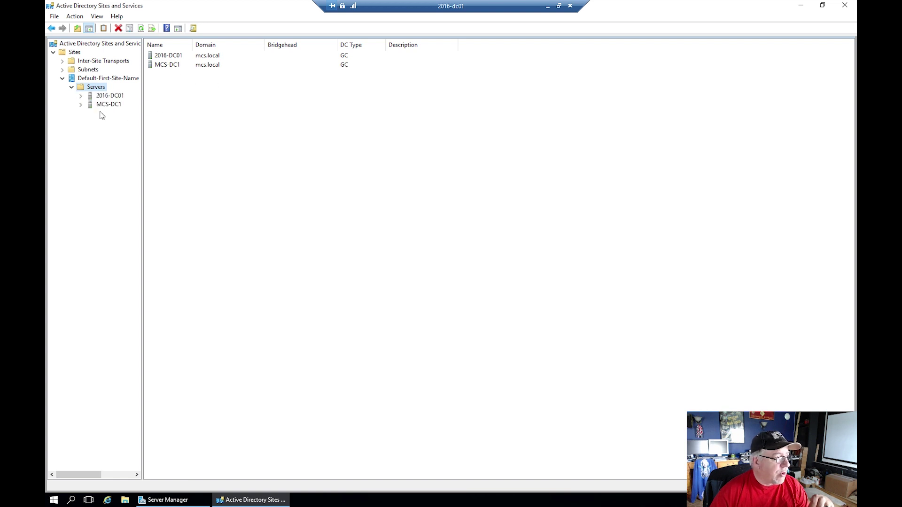
left_click(104, 97)
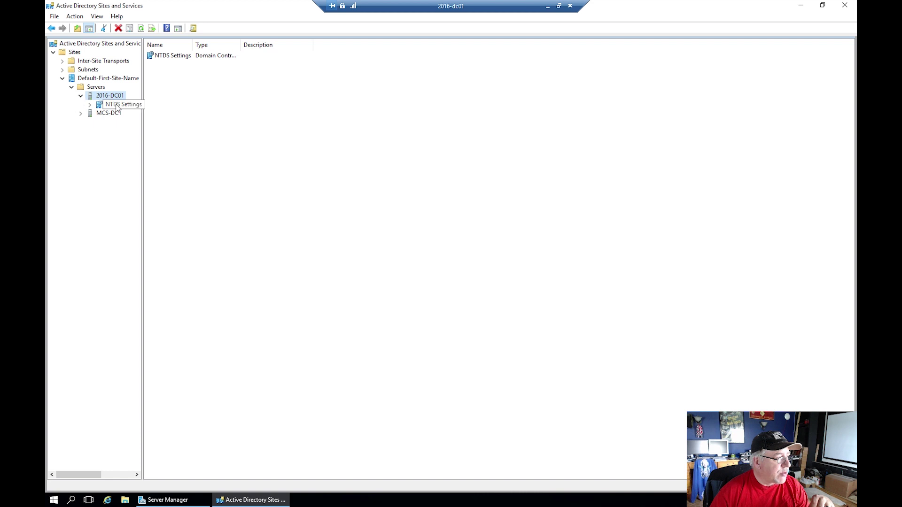
left_click(118, 106)
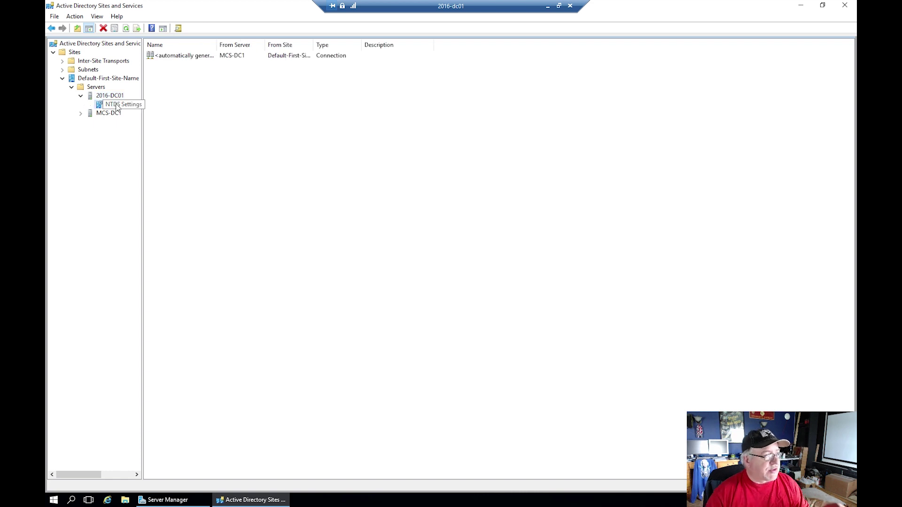
left_click_drag(215, 45, 260, 44)
- Replicate the connection from MCS-DC1 now, confirm, then view MCS-DC1's connections
right_click(193, 55)
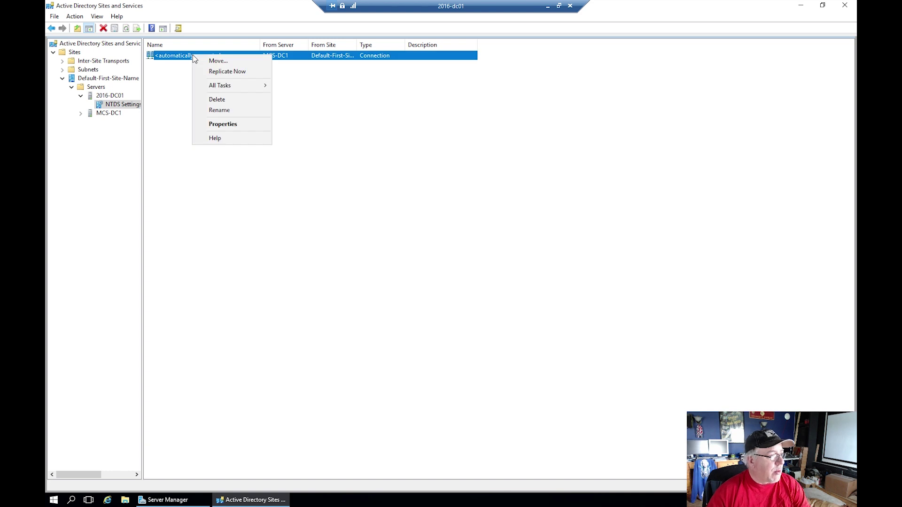
left_click(232, 72)
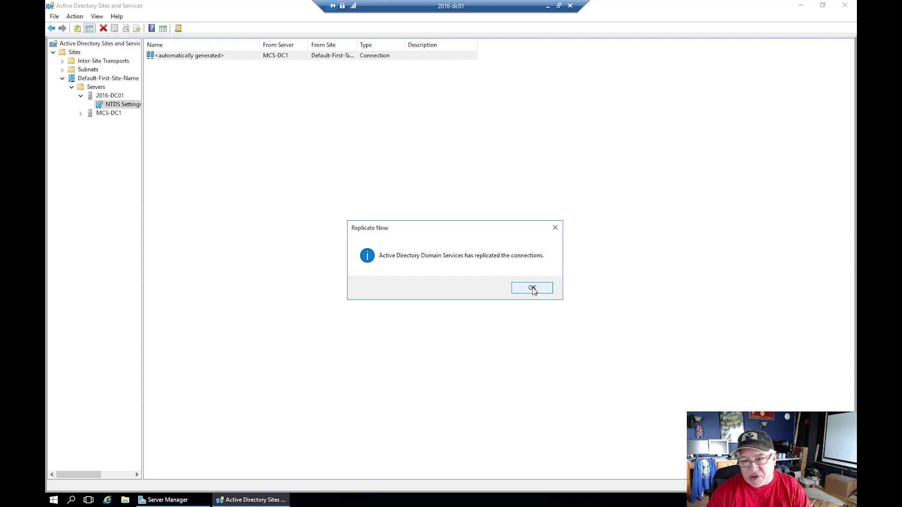
left_click(532, 288)
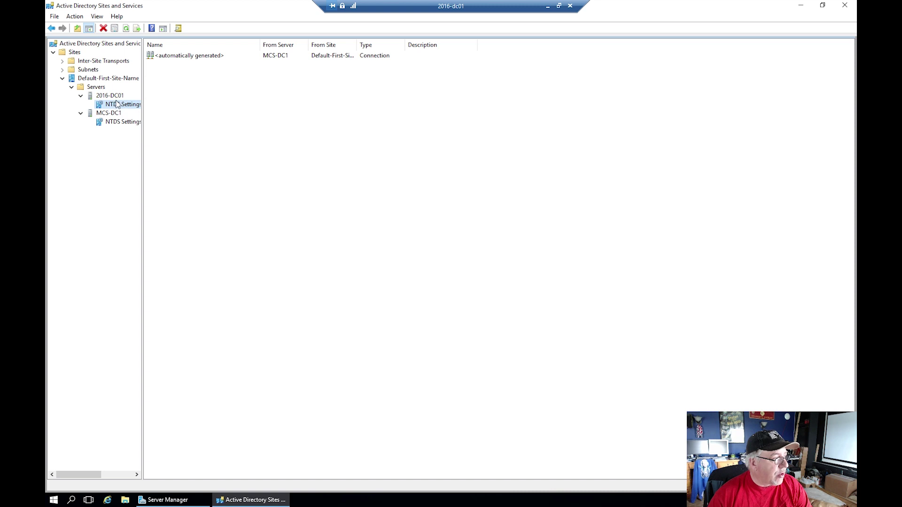
left_click(187, 56)
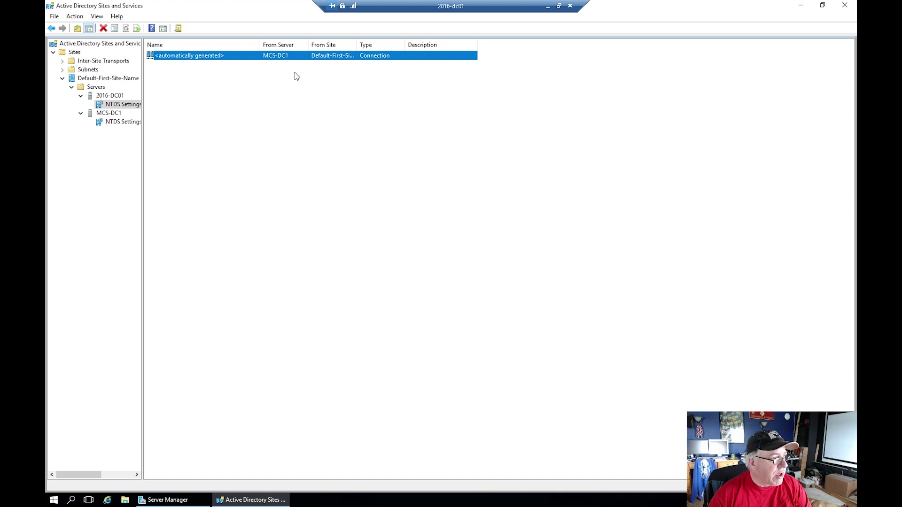
left_click(117, 125)
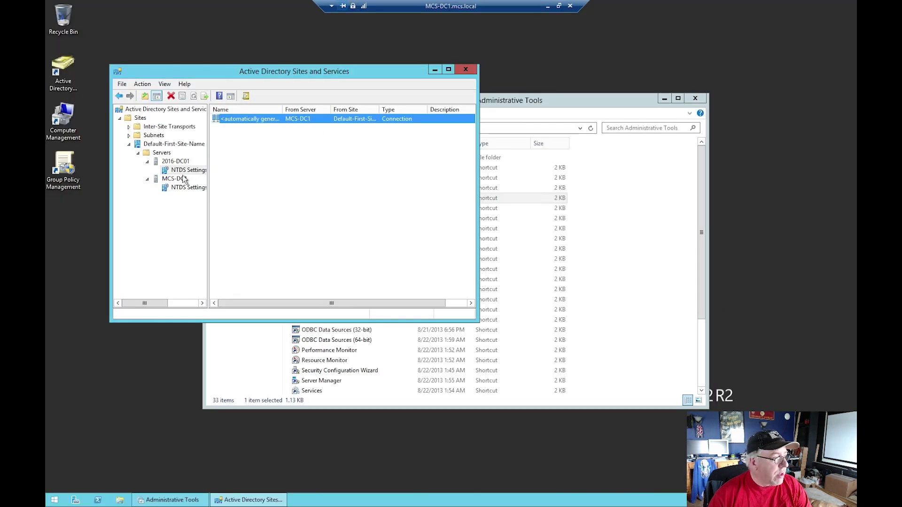
- Refresh 2016-DC01's NTDS Settings and check MCS-DC1's connection from 2016-DC01
left_click(177, 163)
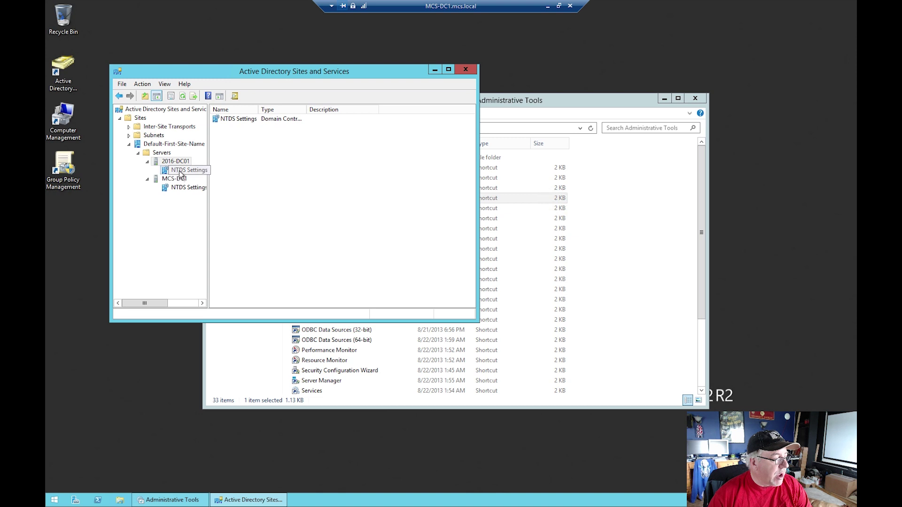
left_click(180, 172)
right_click(180, 171)
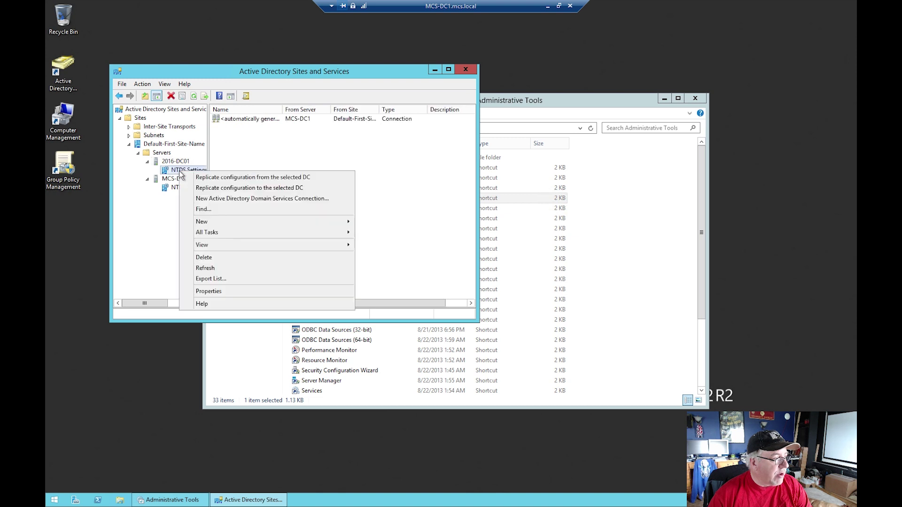
left_click(217, 268)
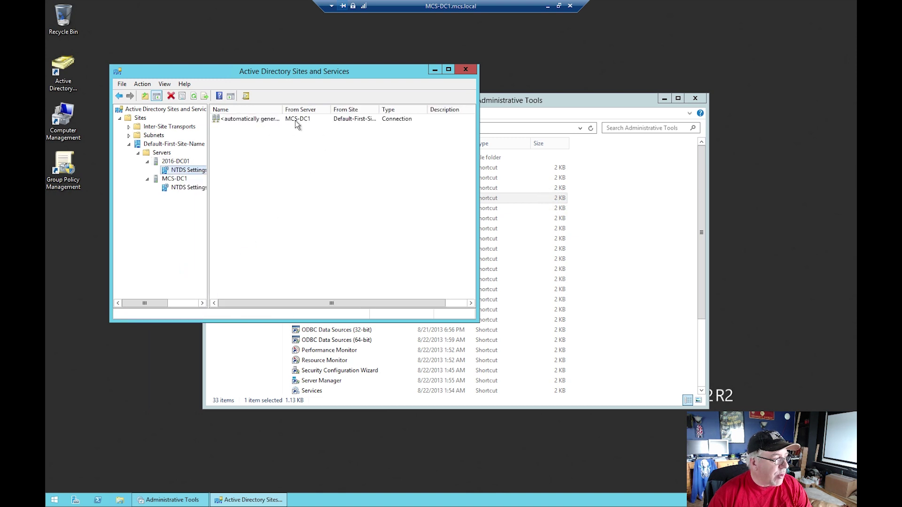
left_click(188, 187)
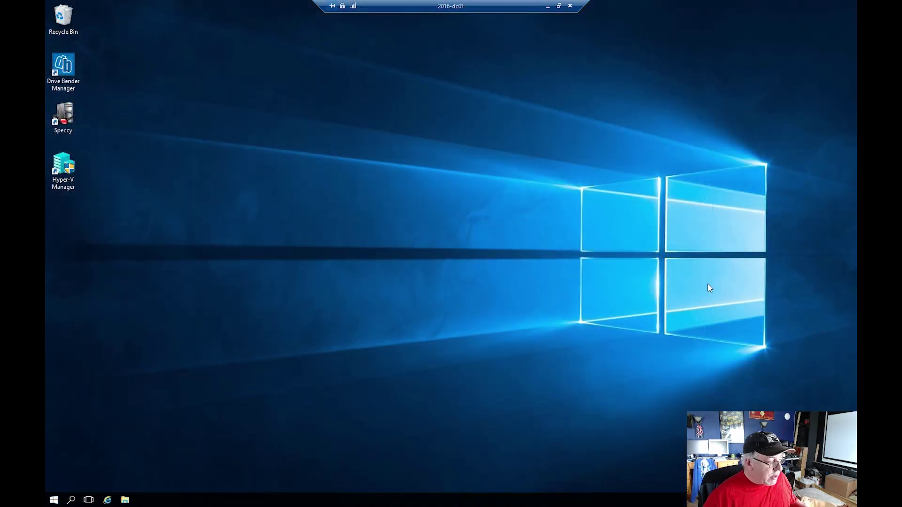
- Open an administrator Command Prompt and run netdom query fsmo to list the current FSMO role holders
left_click(54, 499)
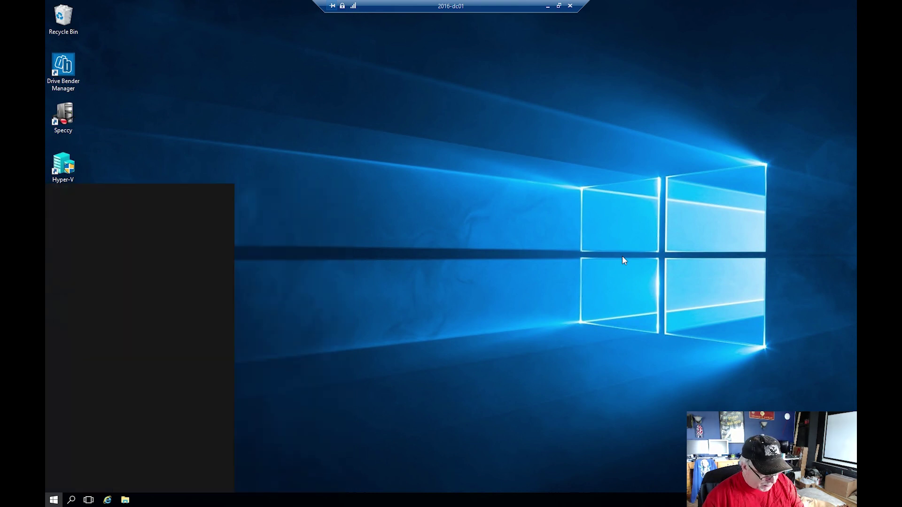
type("cmd")
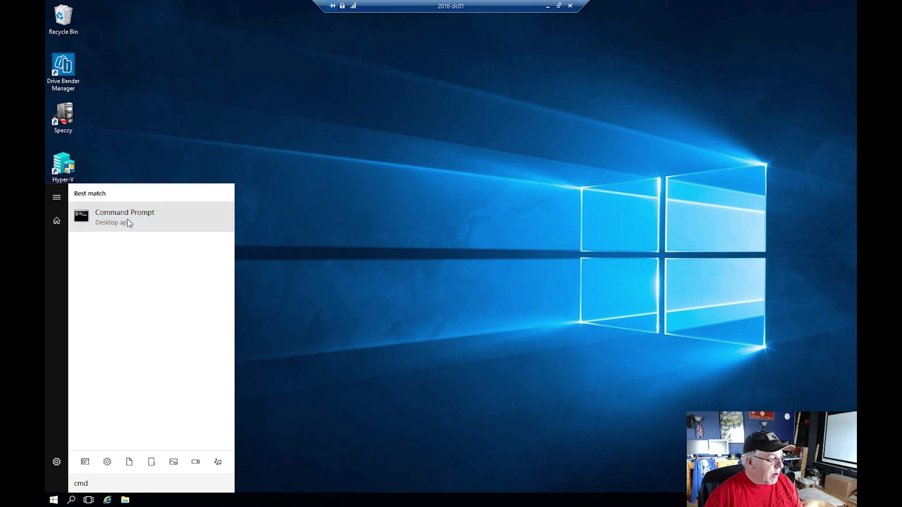
right_click(127, 219)
left_click(155, 230)
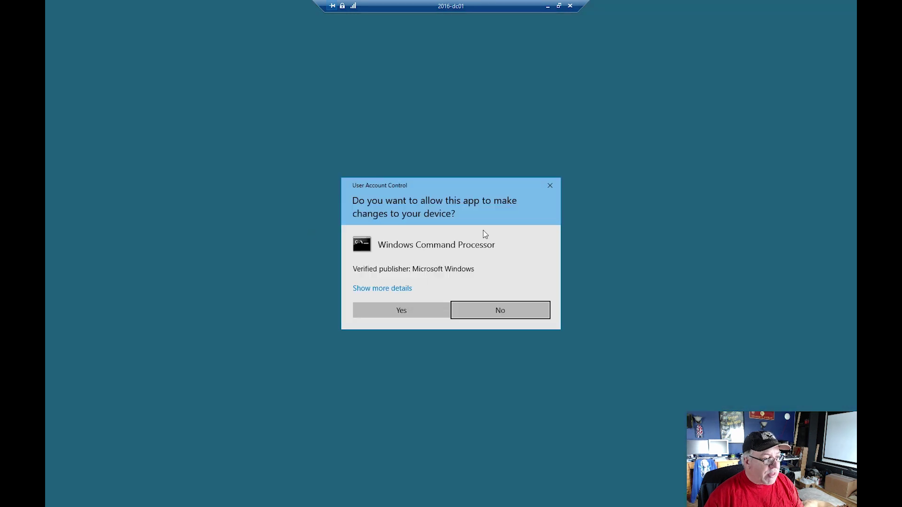
left_click(422, 309)
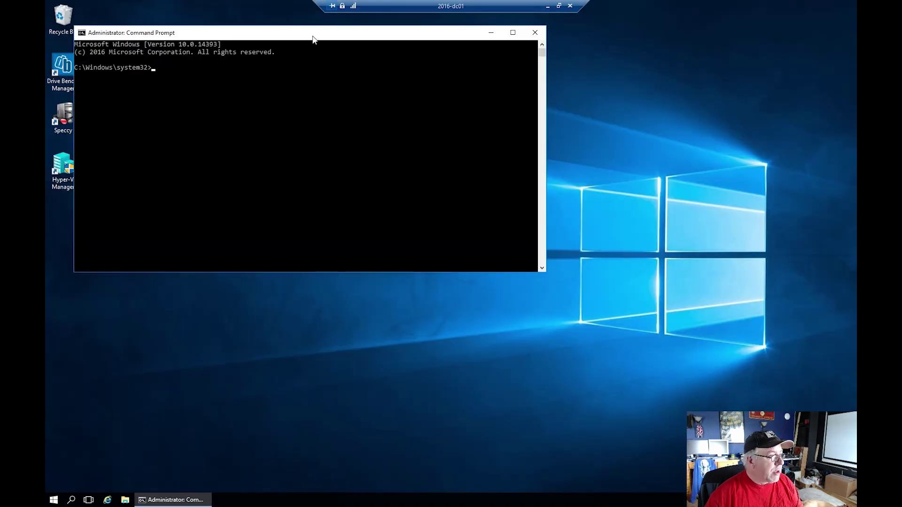
left_click_drag(314, 33, 406, 67)
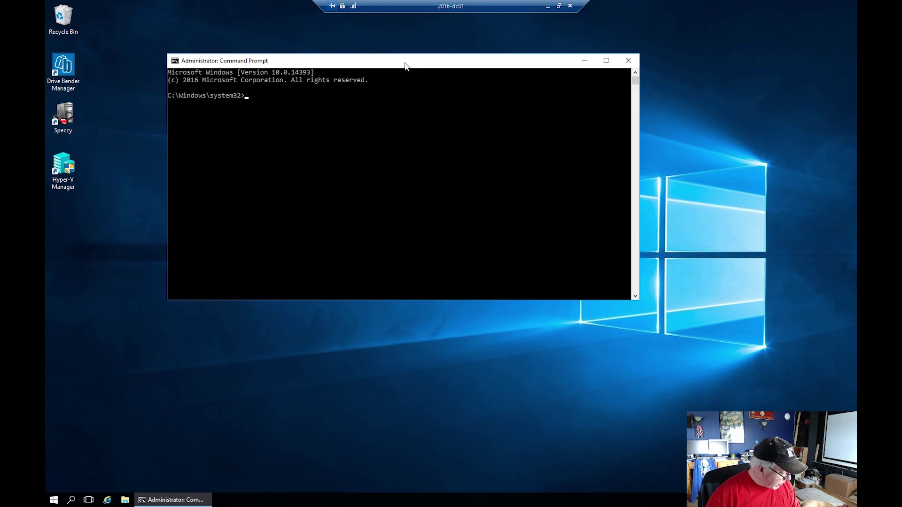
type("ne")
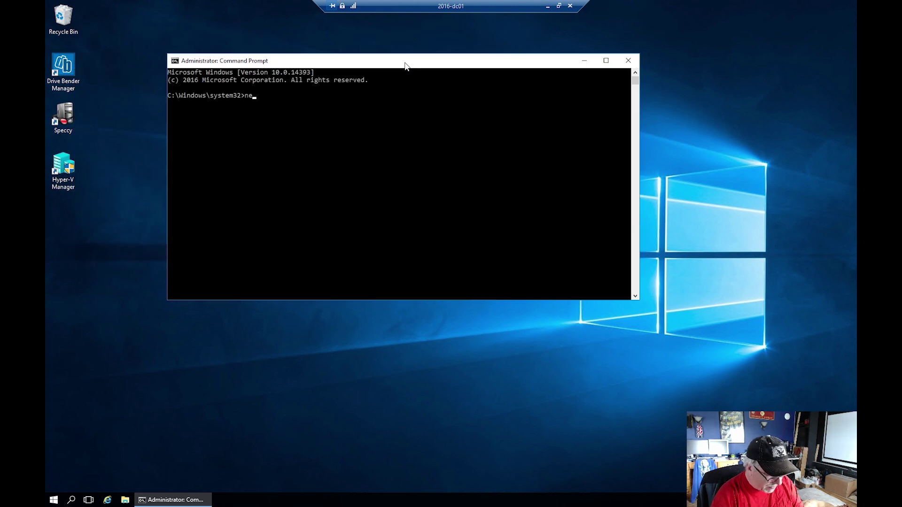
type("tdom ")
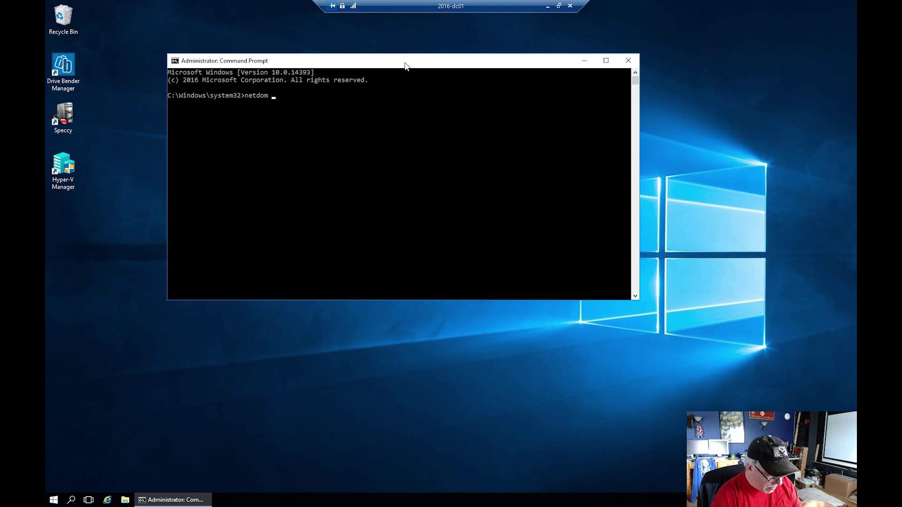
type("query f")
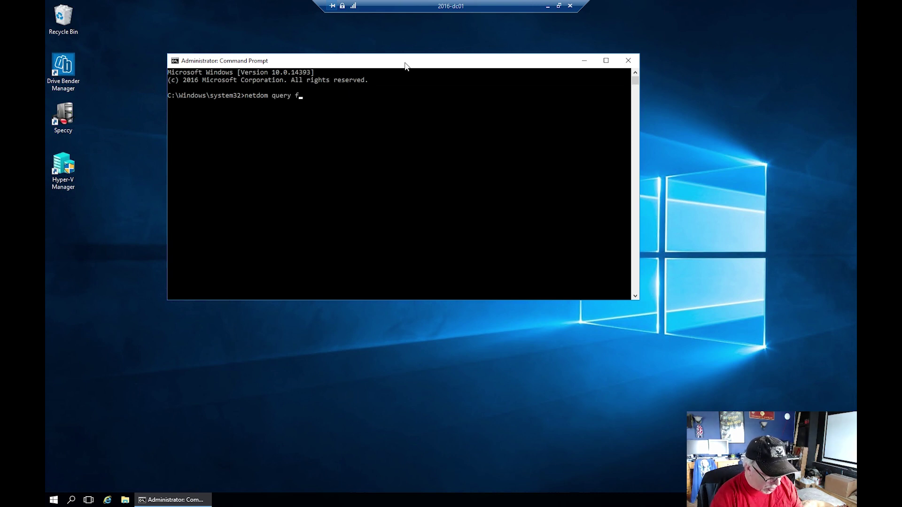
type("smo")
key("Return")
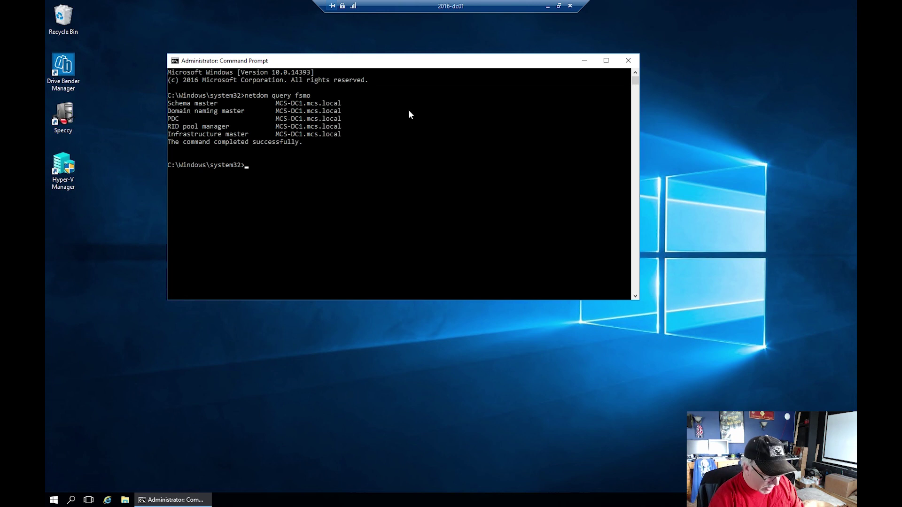
- Start ntdsutil, enter roles and connections, and connect to server 2016-dc01.mcs.local
type("nt")
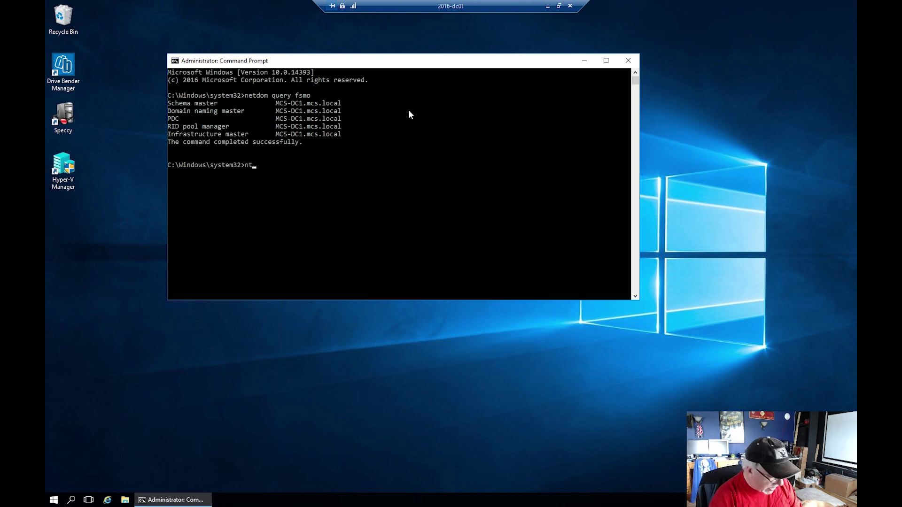
type("d")
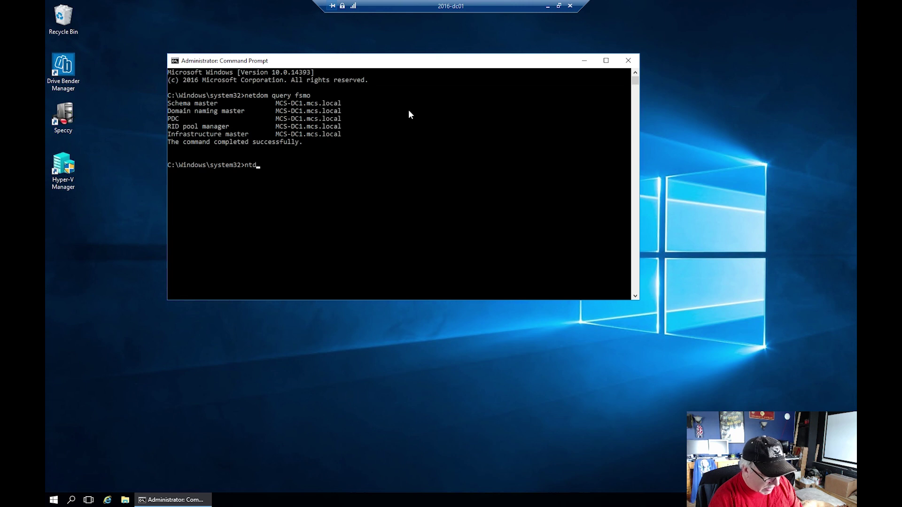
type("sutil")
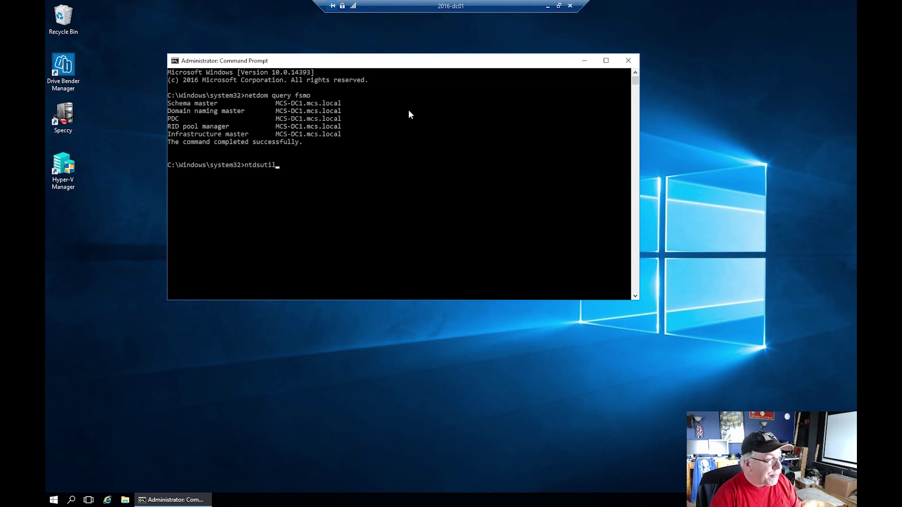
key("Return")
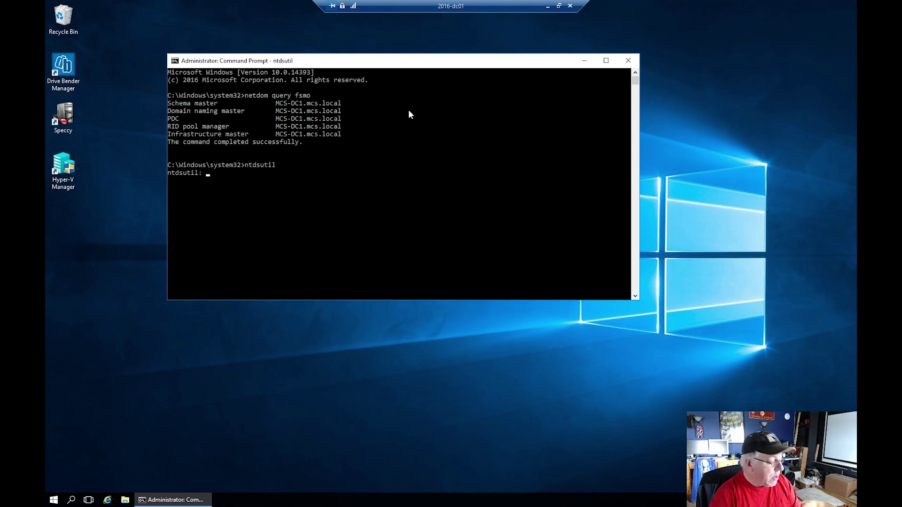
type("roles")
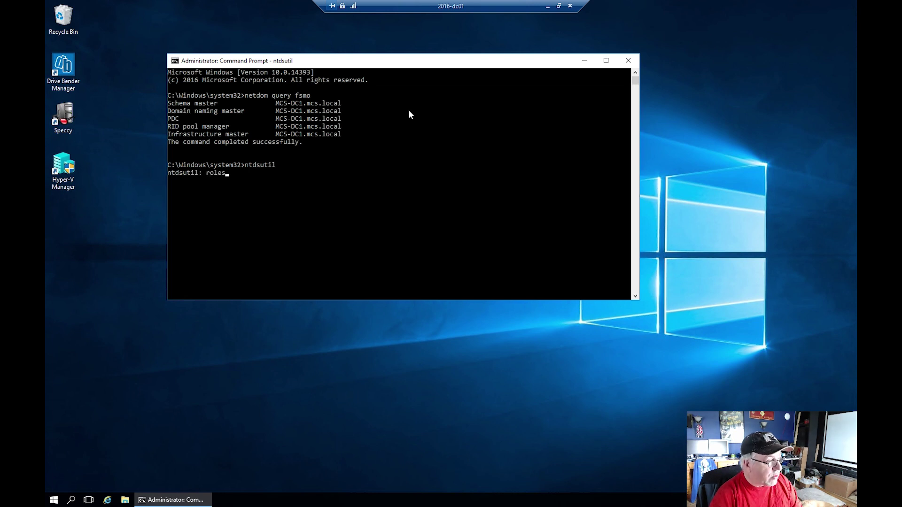
key("Return")
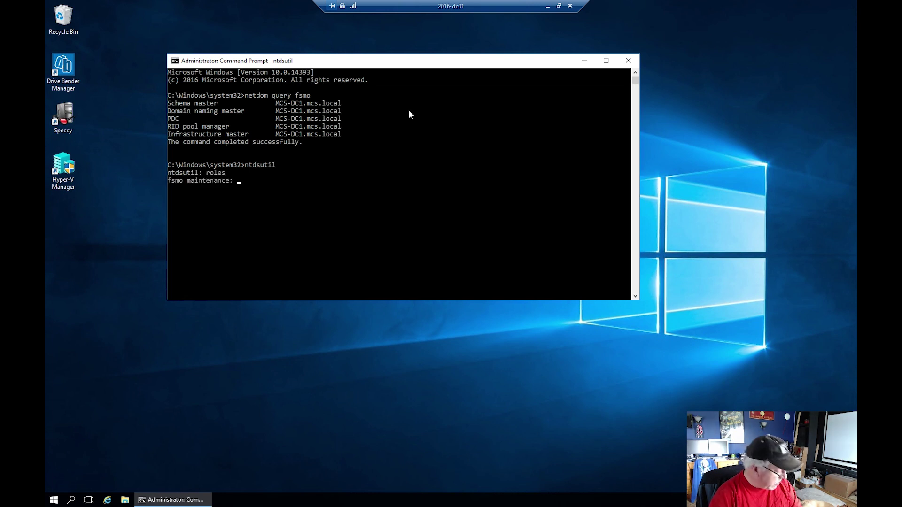
type("co")
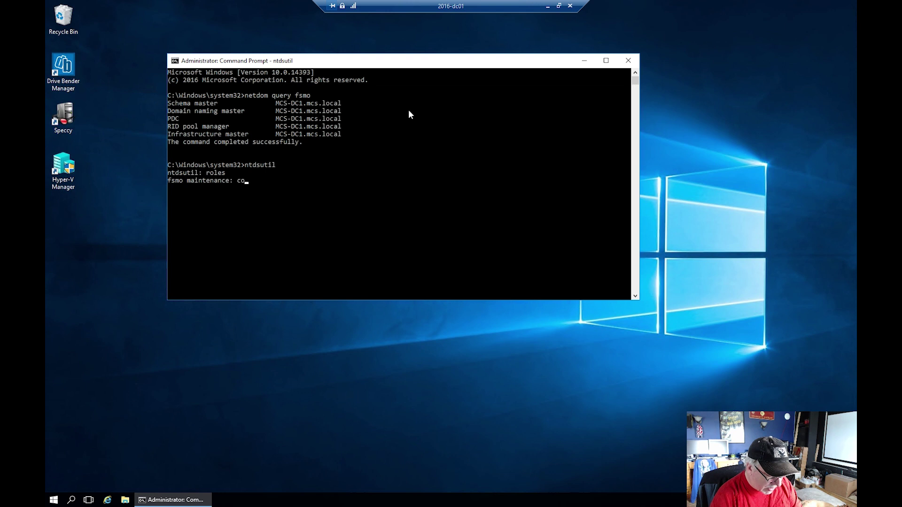
type("nnections")
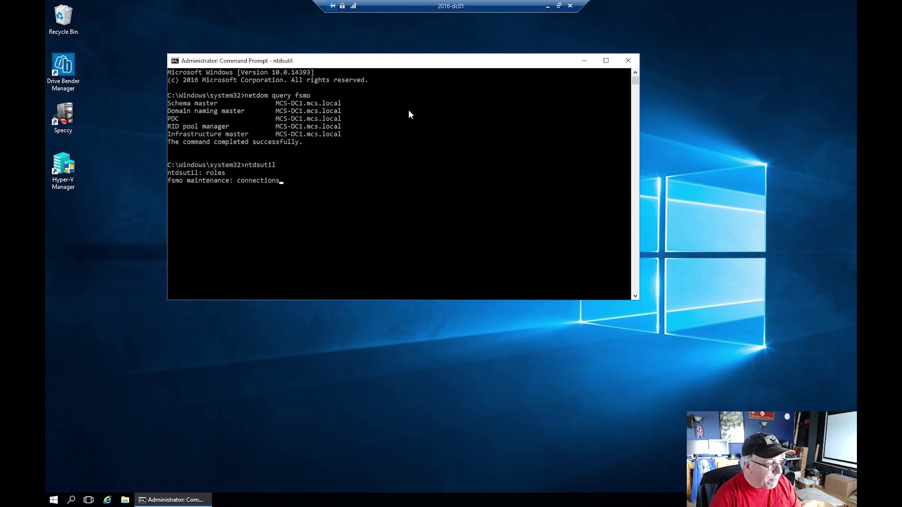
key("Return")
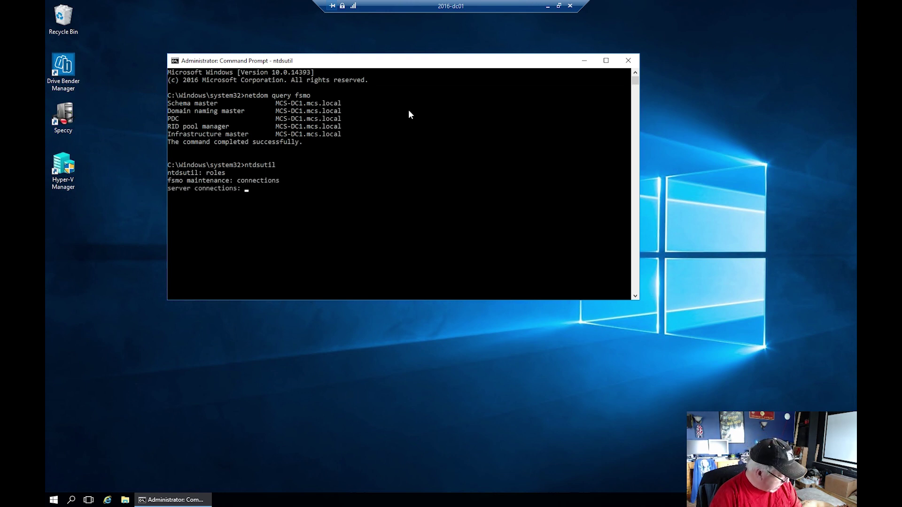
type("connec")
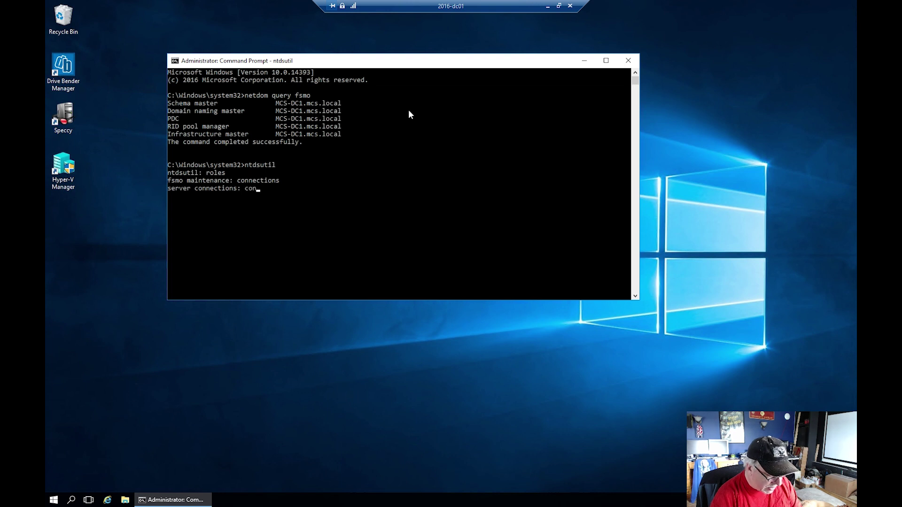
type("t to ")
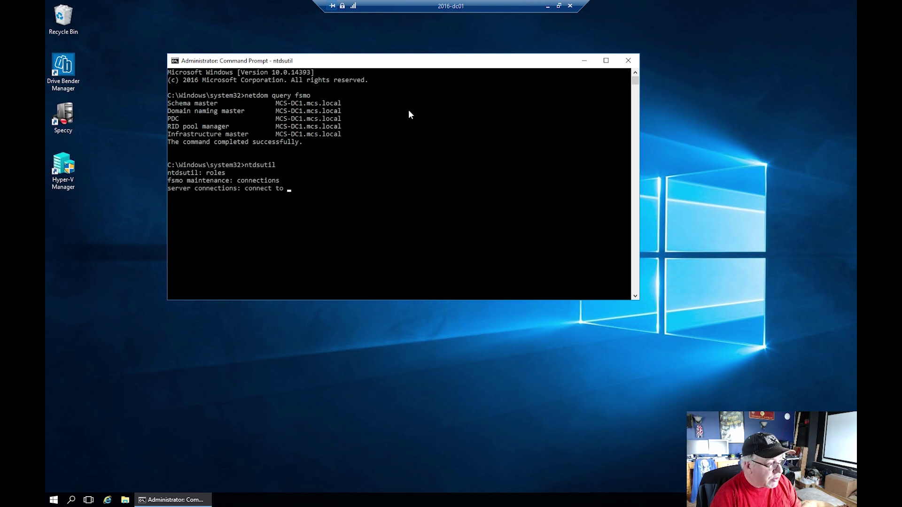
type("server 2016")
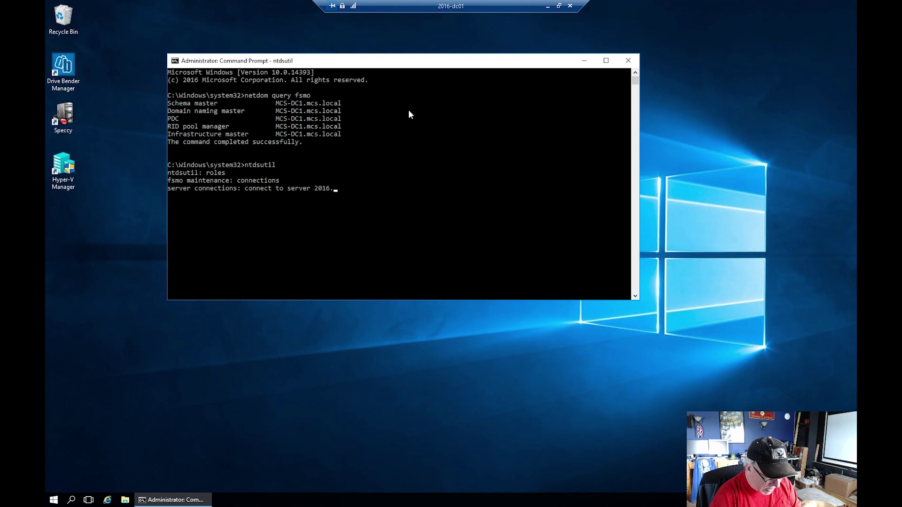
type("-dc01.")
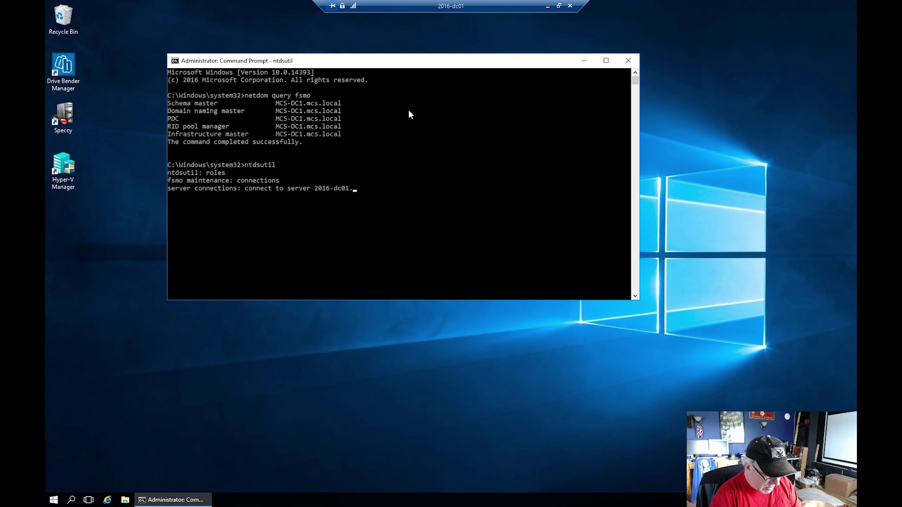
type("mcs.local")
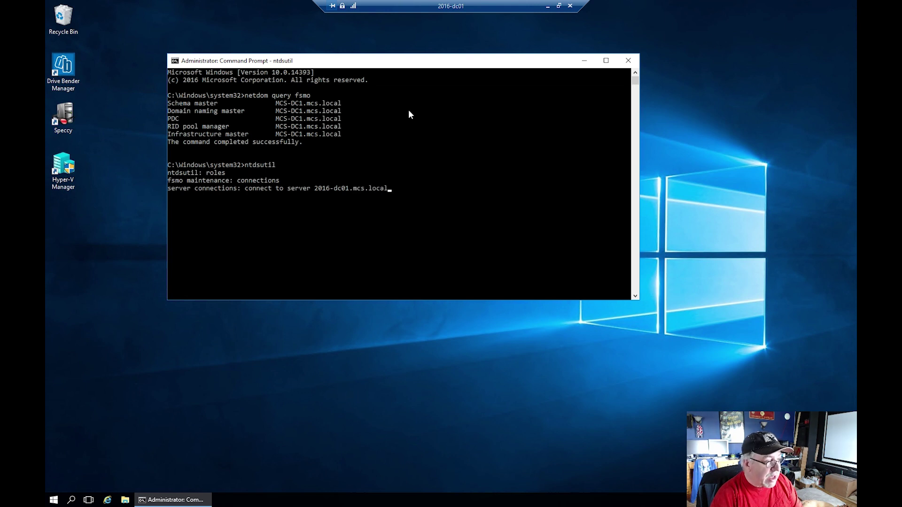
key("Return")
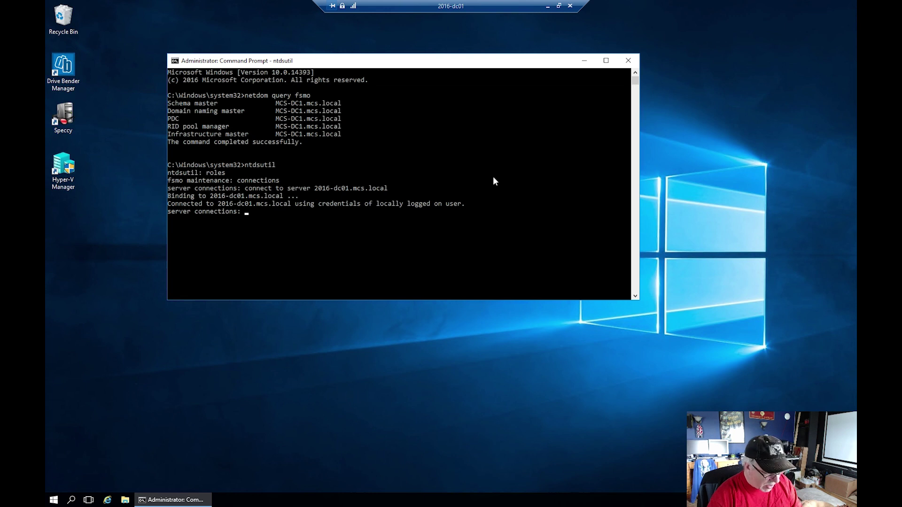
- Return to fsmo maintenance and list its transfer and seize commands with ?
type("quit")
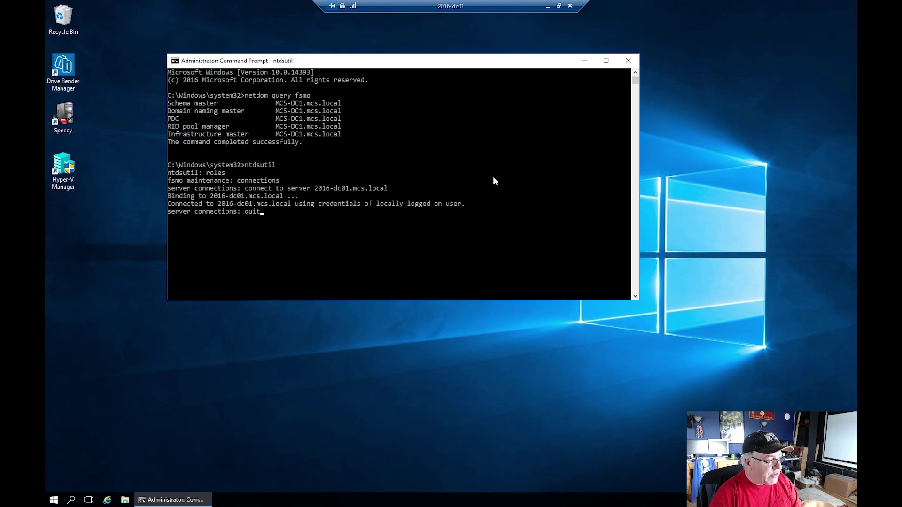
key("Return")
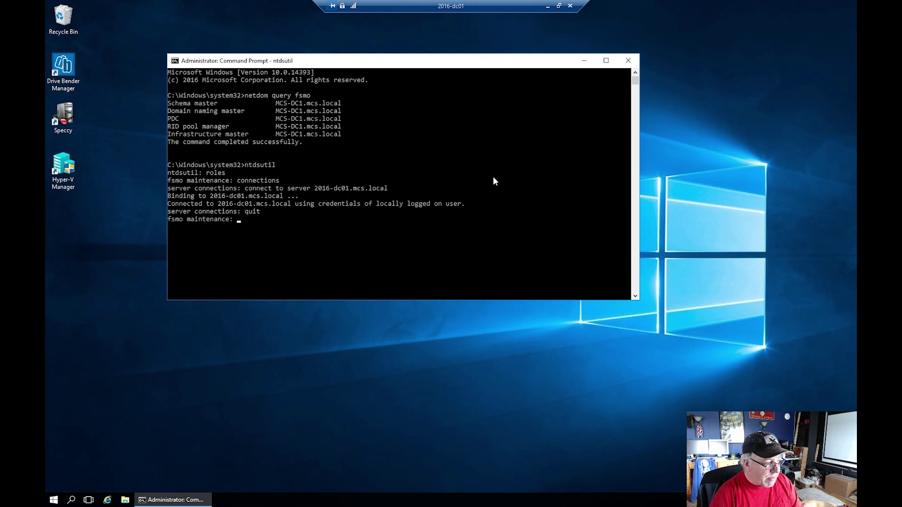
type("?")
key("Return")
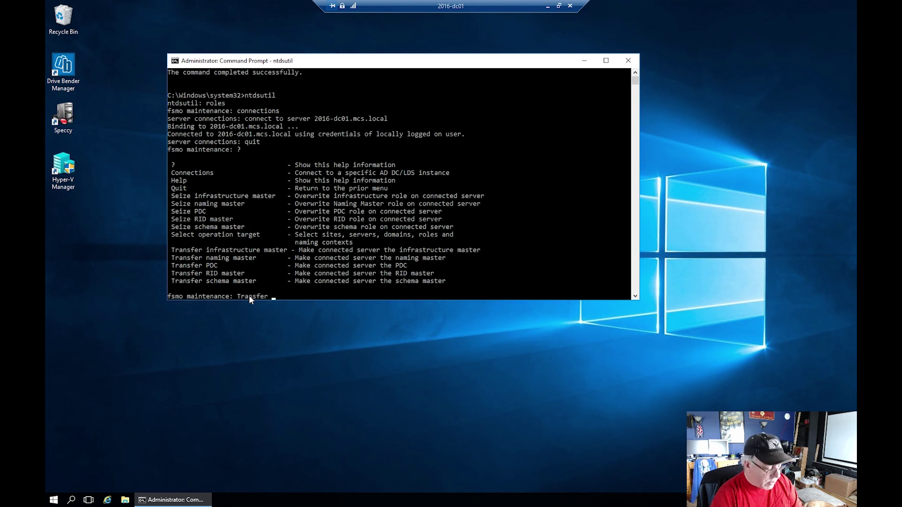
- Transfer the infrastructure master role to 2016-dc01 and confirm the Role Transfer prompt
type("infras")
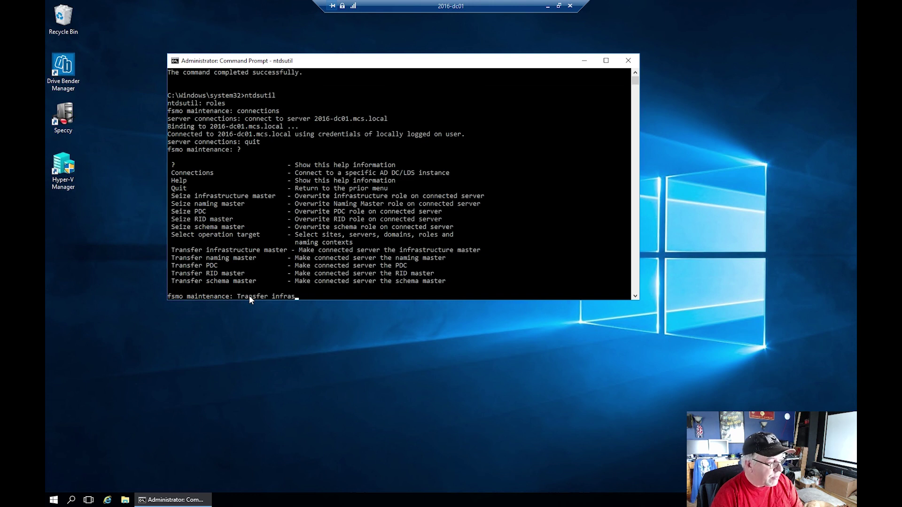
type("truct")
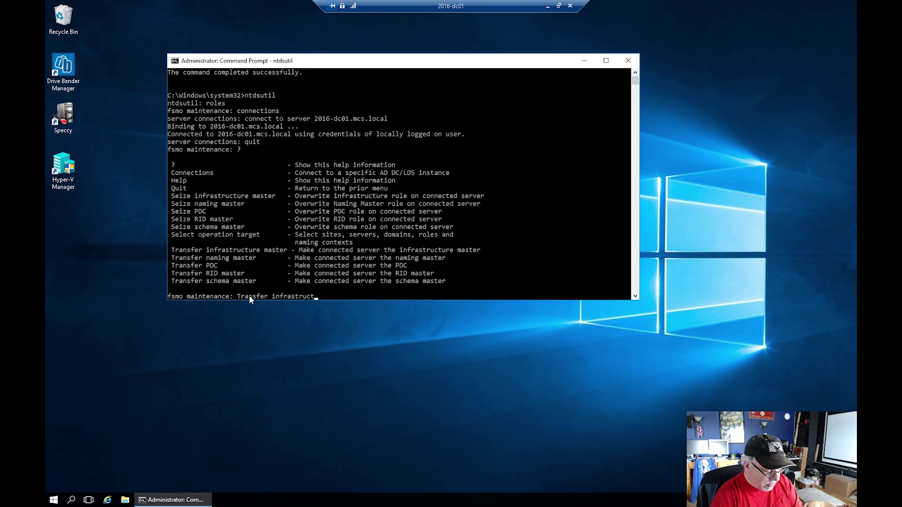
type("ure")
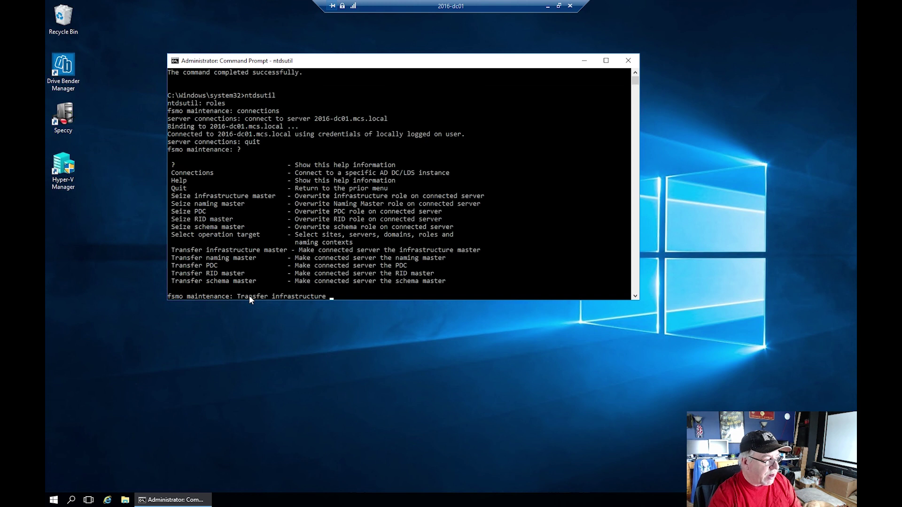
type("master")
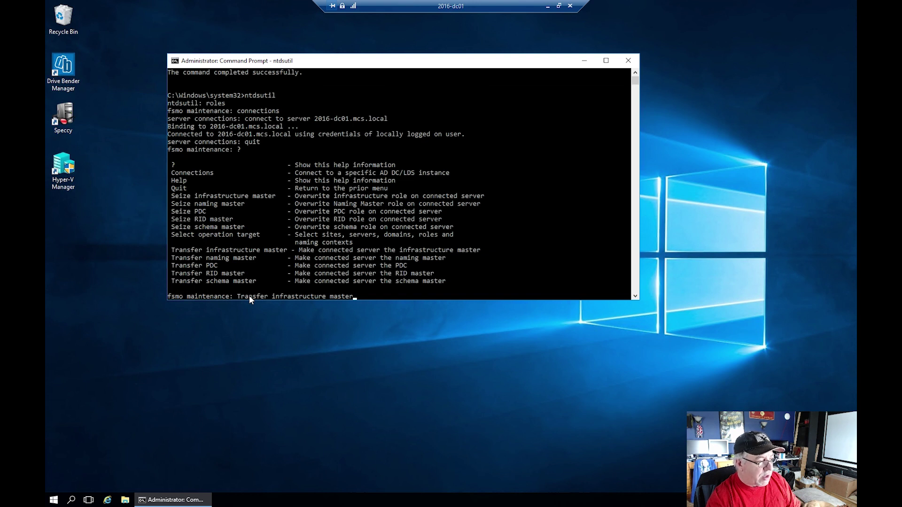
key("Return")
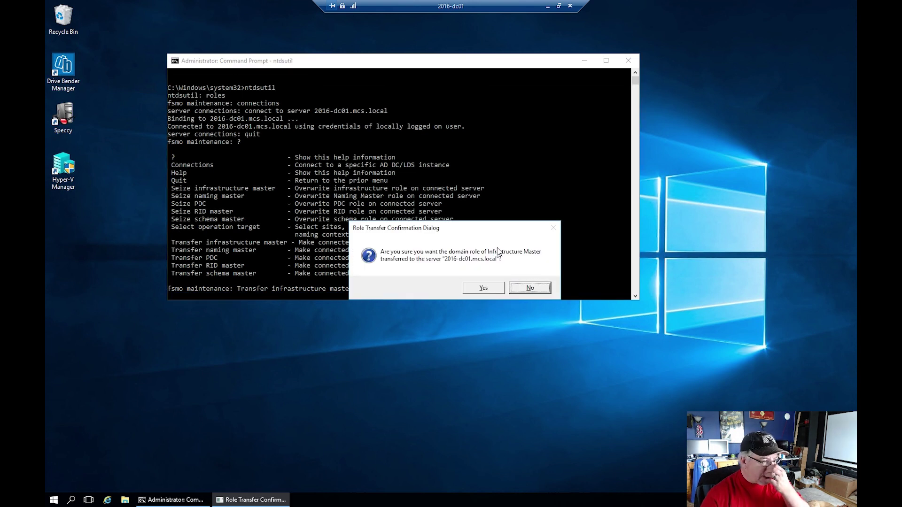
left_click(483, 287)
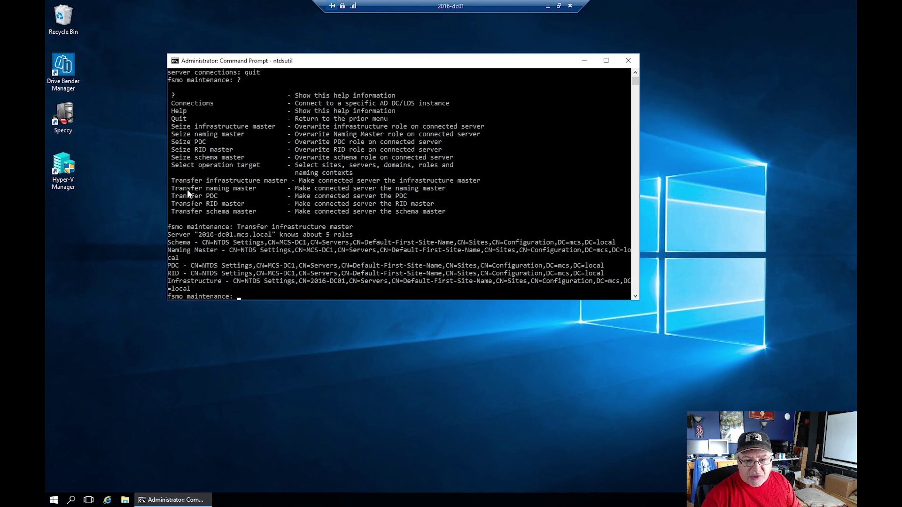
left_click(254, 296)
- Transfer the naming master and PDC roles to 2016-dc01, confirming each transfer
key("Escape")
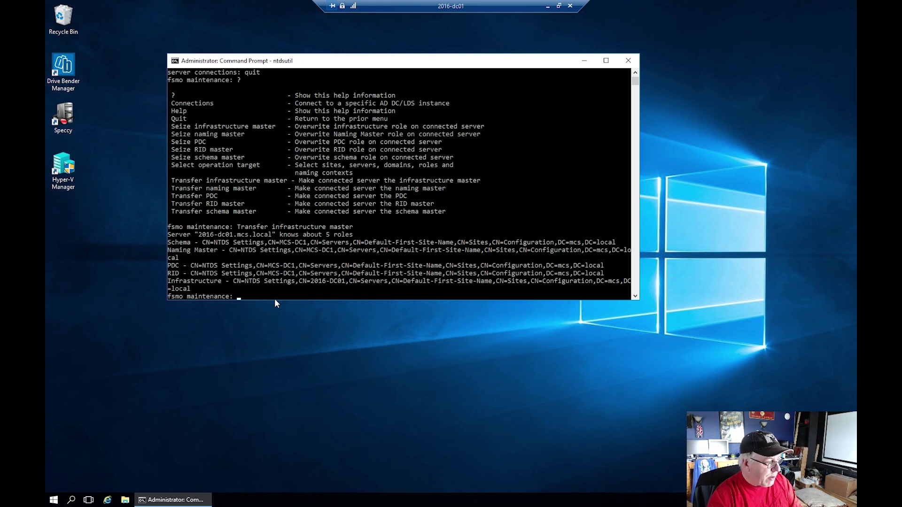
type("Transfer")
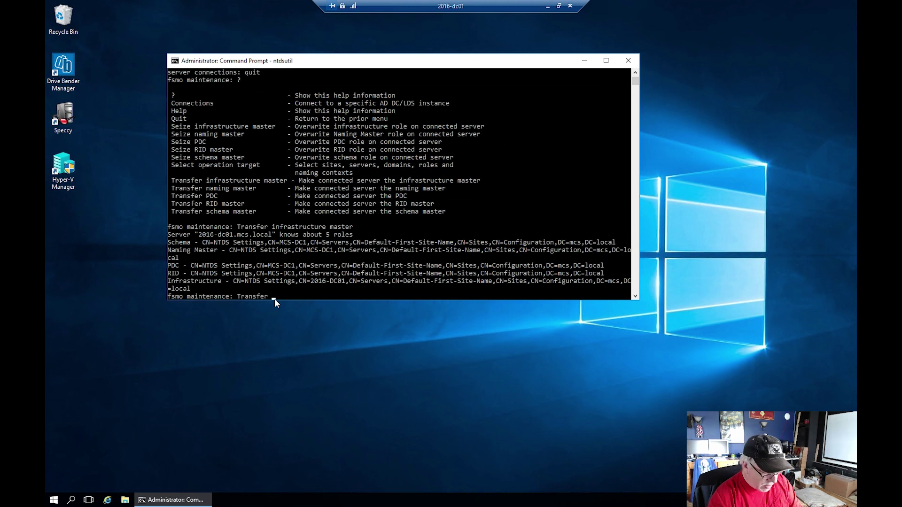
type(" naming master")
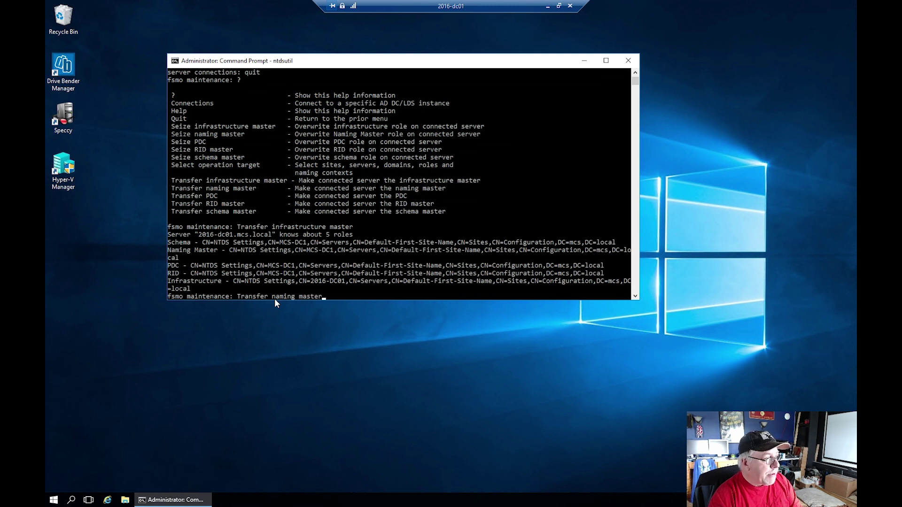
key("Return")
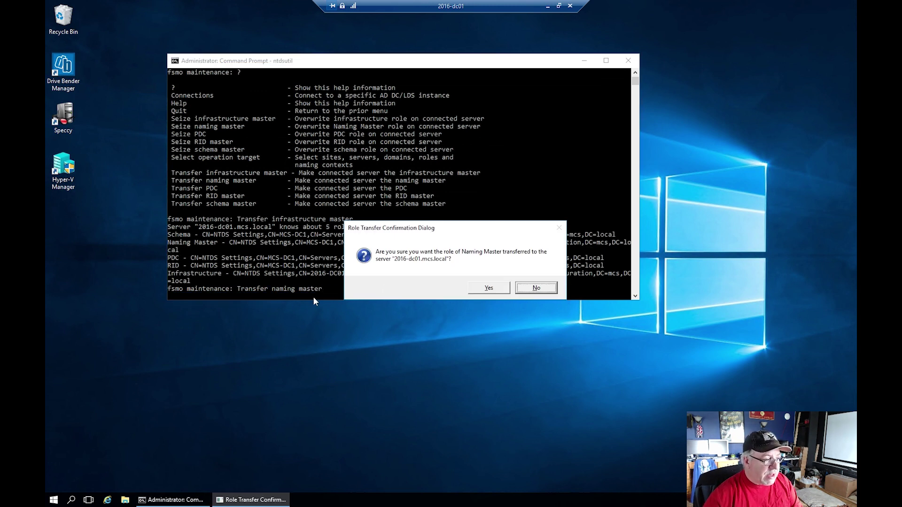
left_click(489, 287)
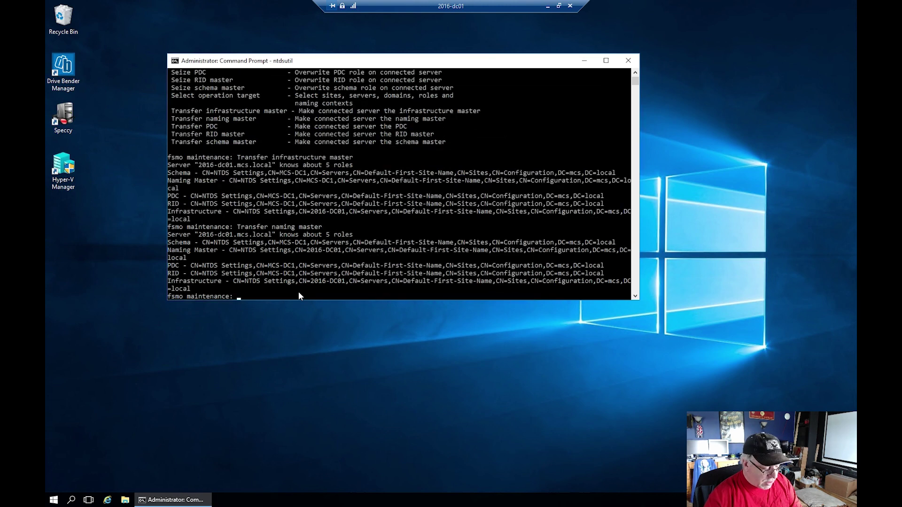
type("Transfer")
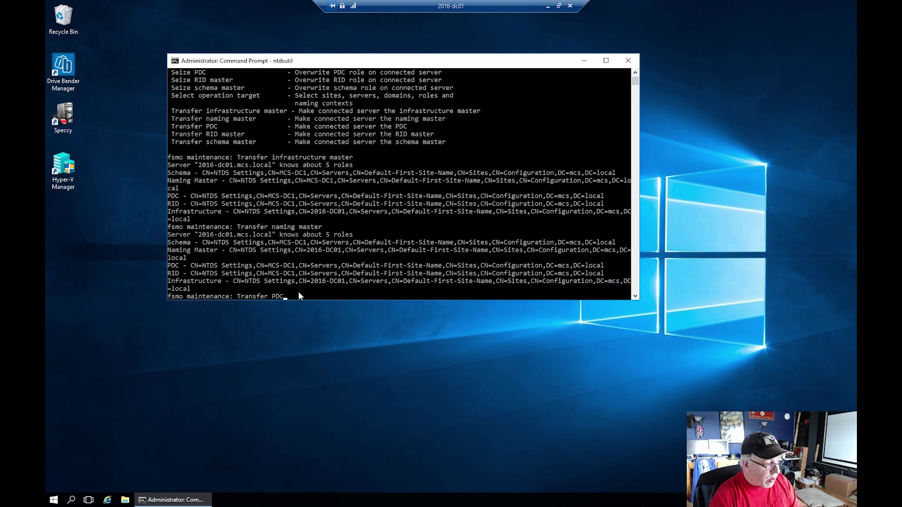
type(" PDC")
key("Return")
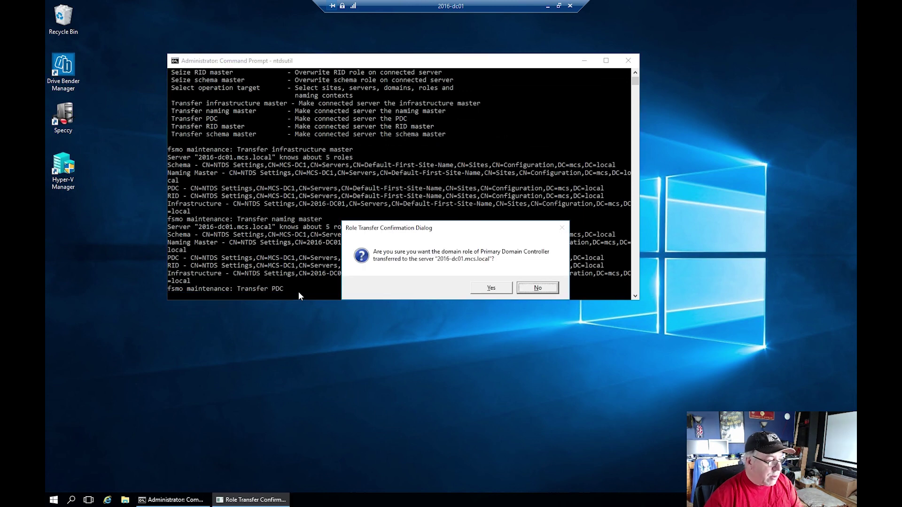
left_click(491, 288)
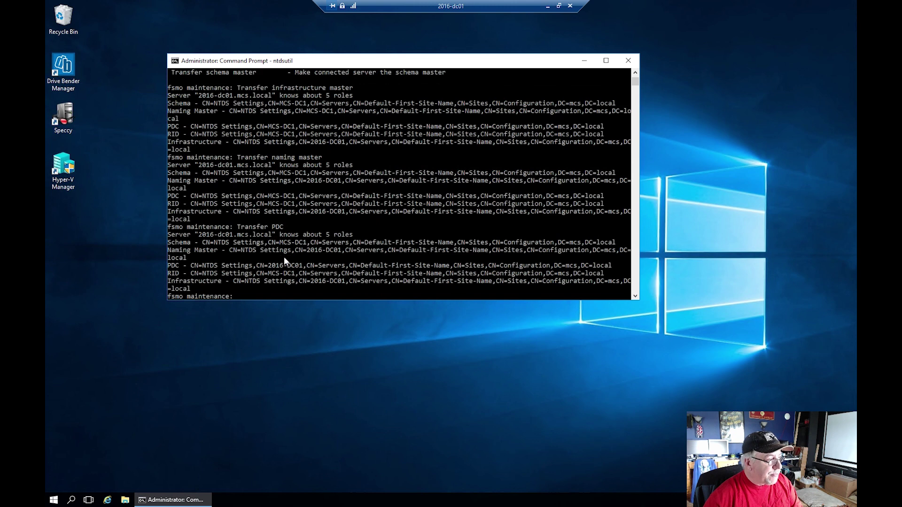
- Transfer the RID master and schema master roles to 2016-dc01, confirming each transfer
type("?")
key("Return")
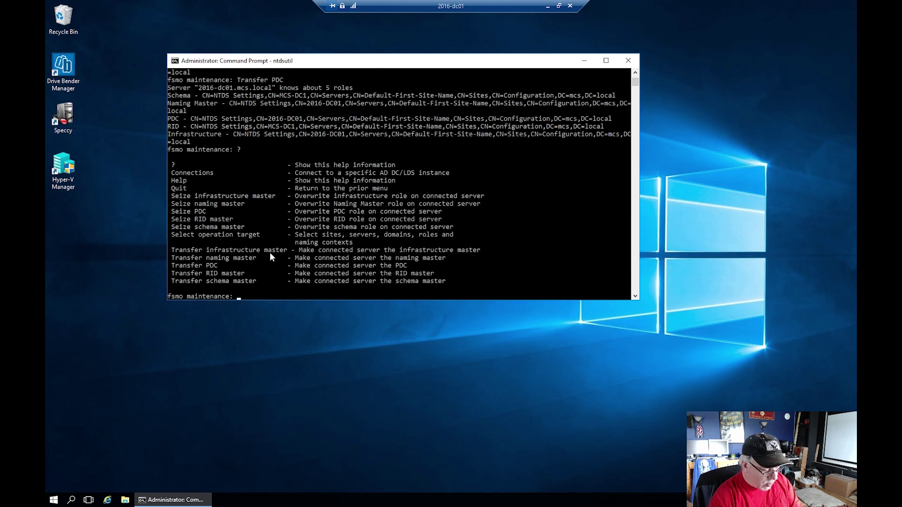
type("Transfe")
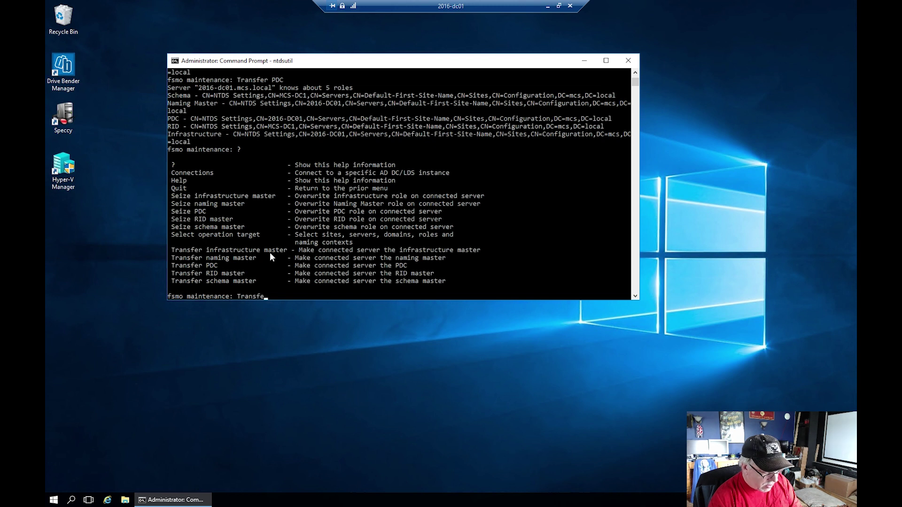
type("r RID")
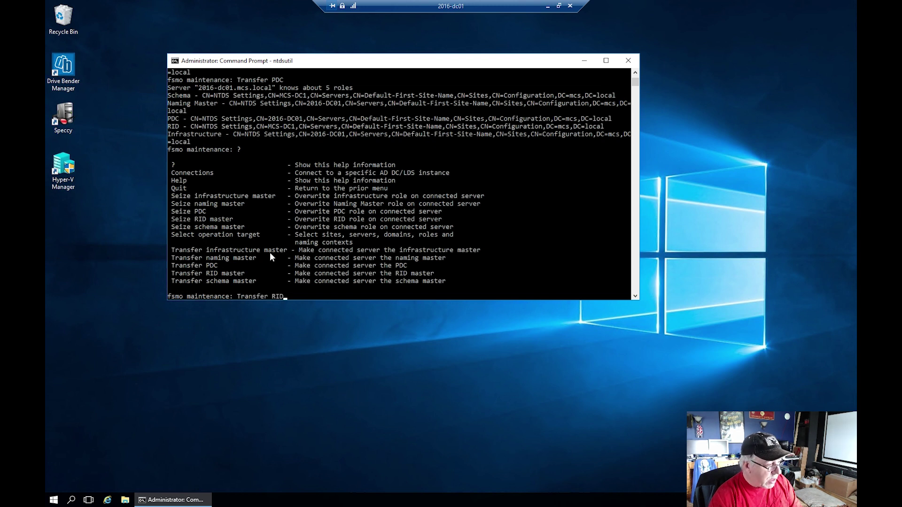
type(" master")
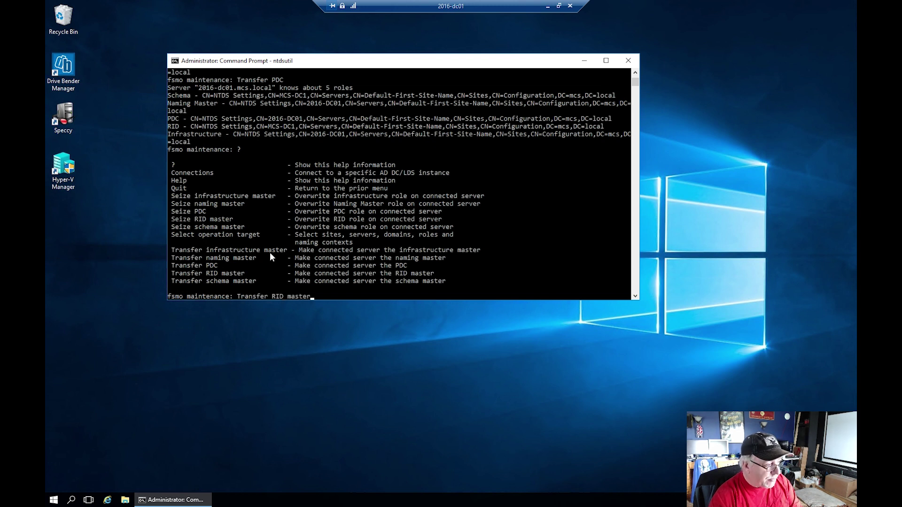
key("Return")
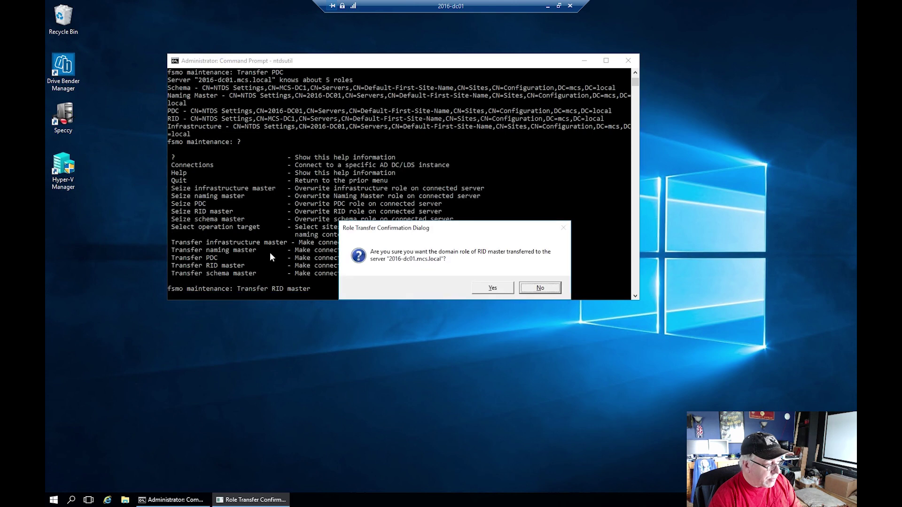
left_click(486, 289)
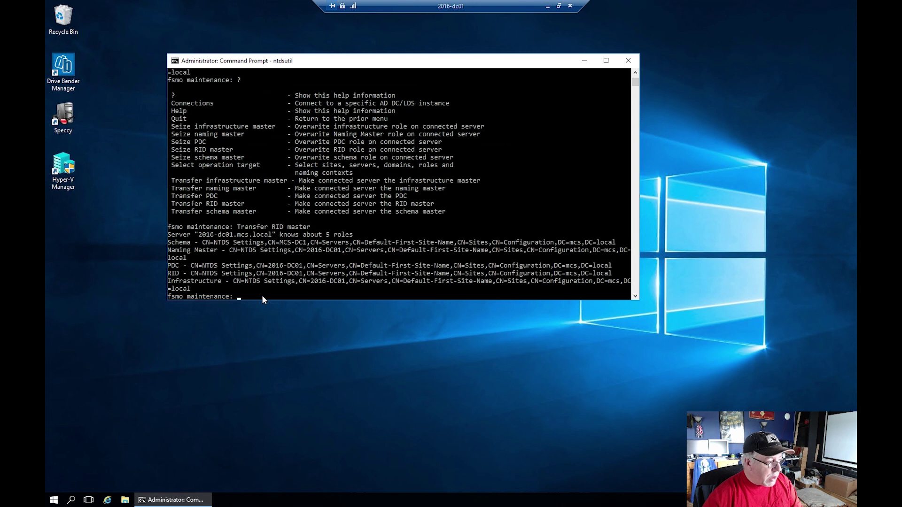
type("Transfe")
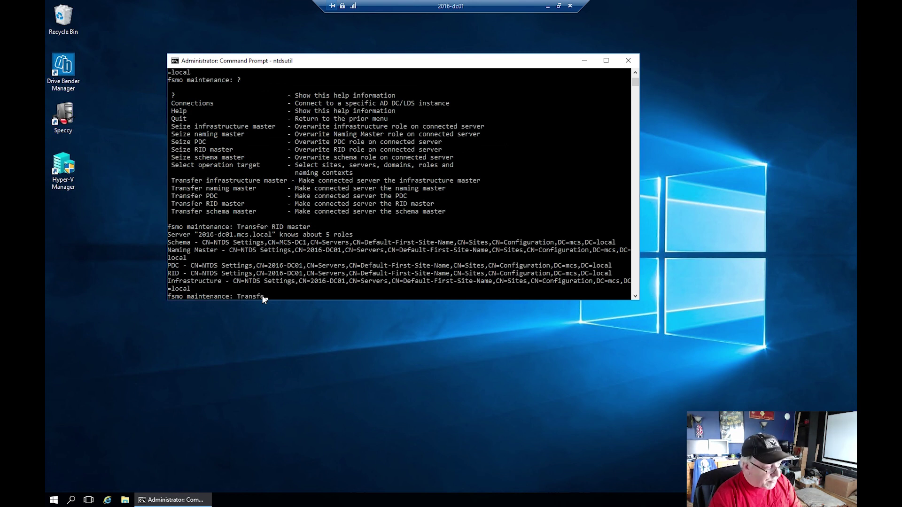
type("r schema")
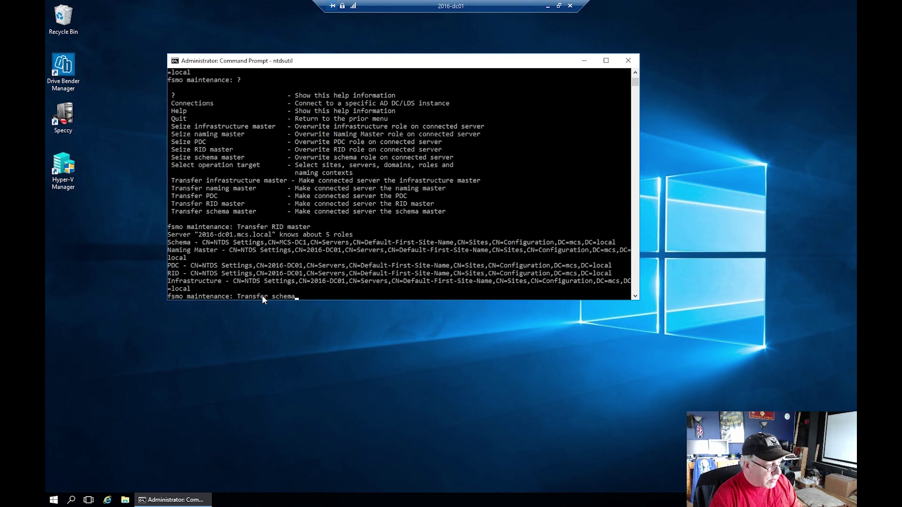
type(" master")
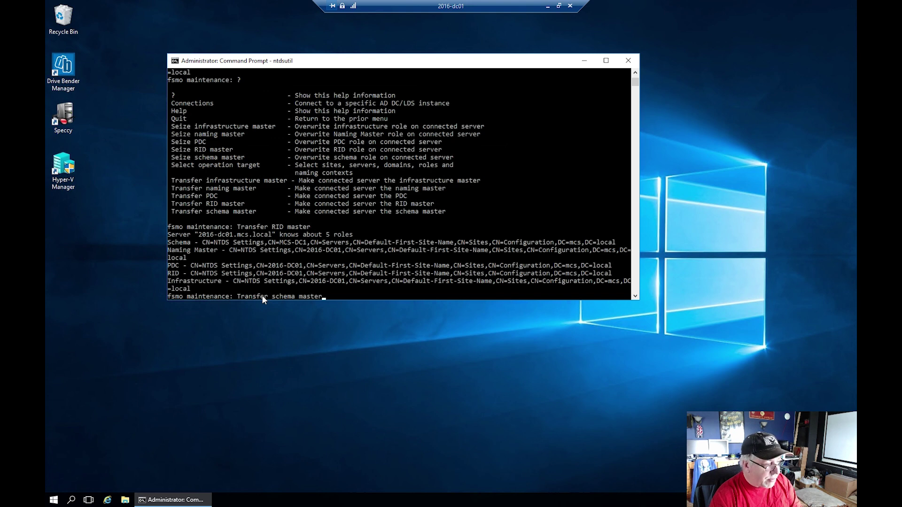
key("Return")
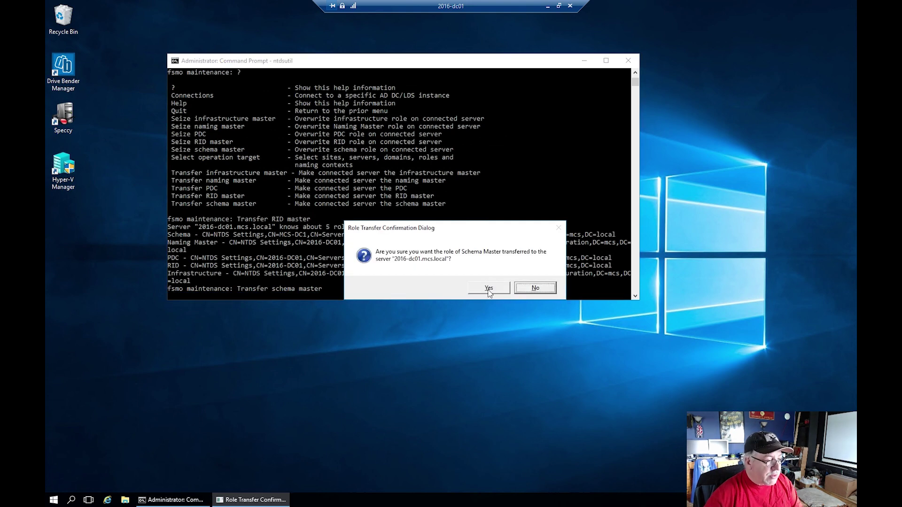
left_click(489, 288)
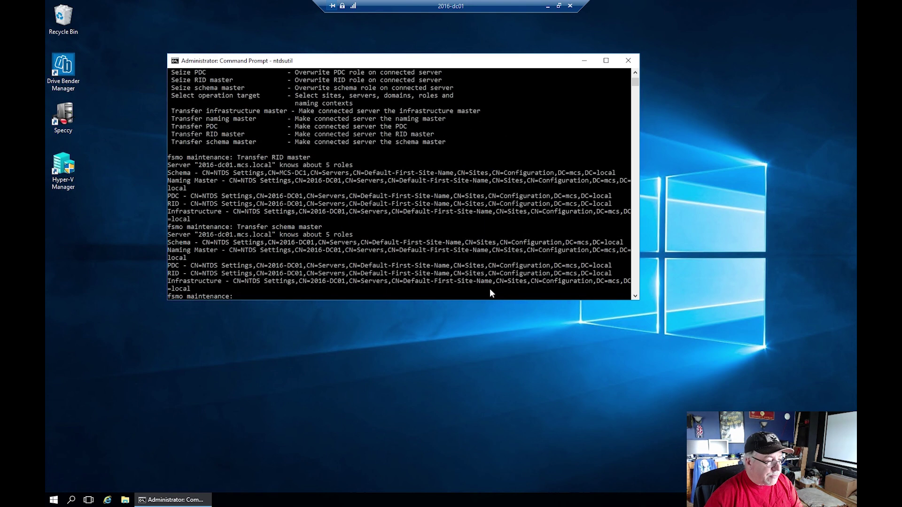
left_click(328, 296)
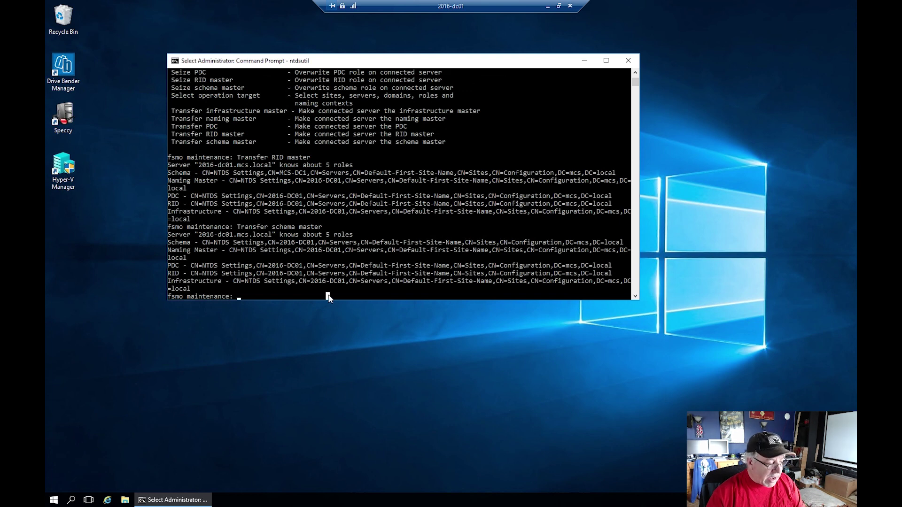
- Quit ntdsutil and rerun netdom query fsmo to confirm 2016-DC01.mcs.local holds all five roles
type("quit")
key("Return")
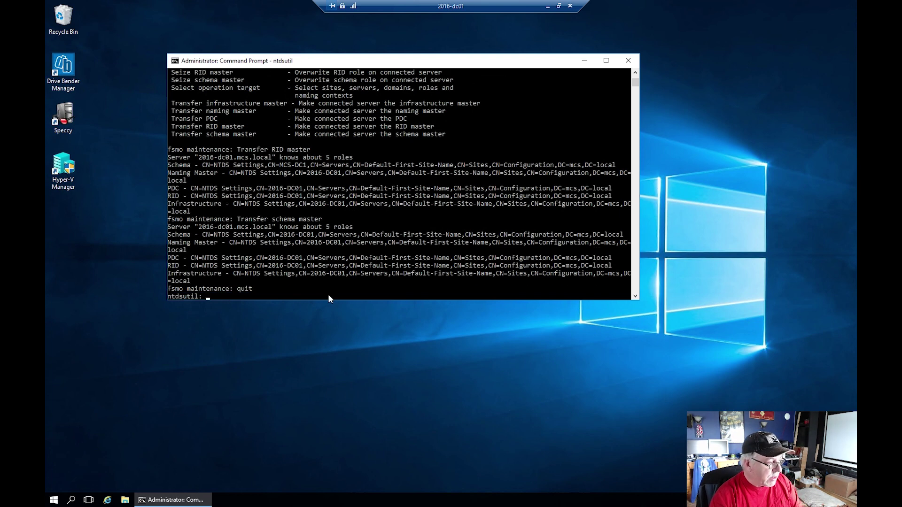
type("quit")
key("Return")
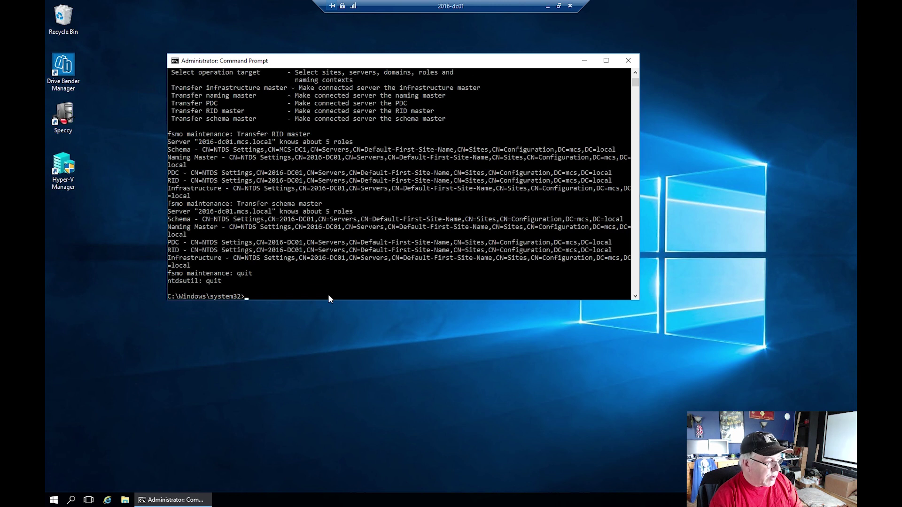
type("netdom")
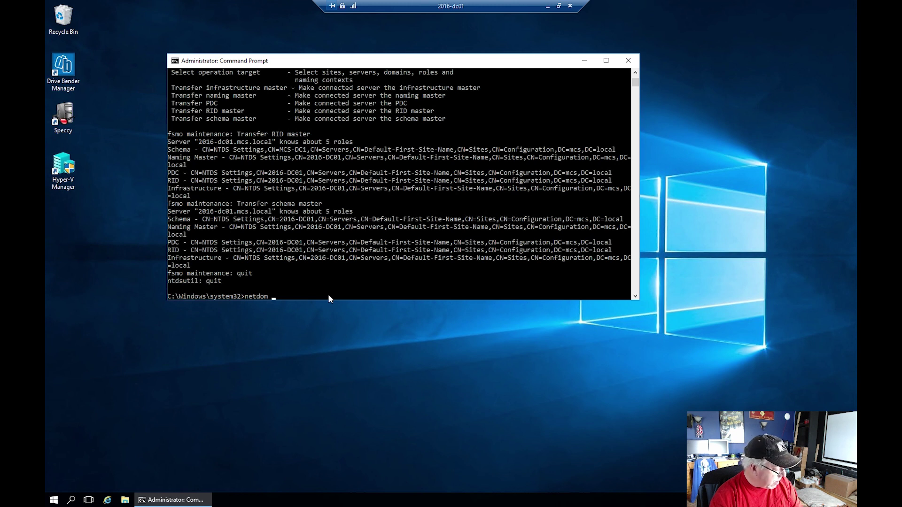
type(" q")
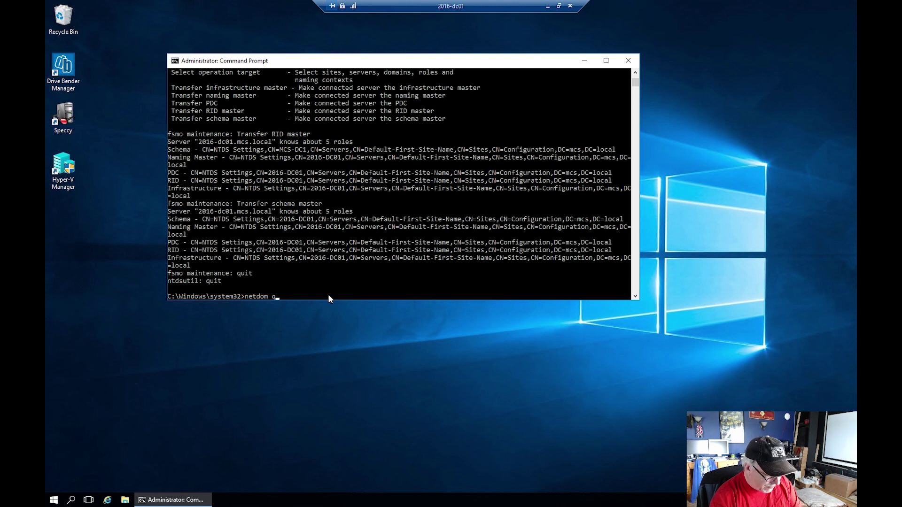
type("uery f")
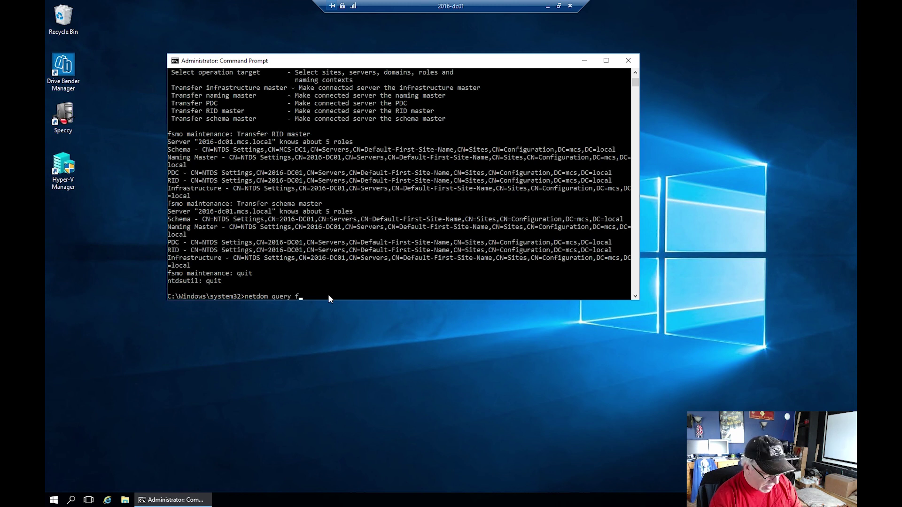
type("smo")
key("Return")
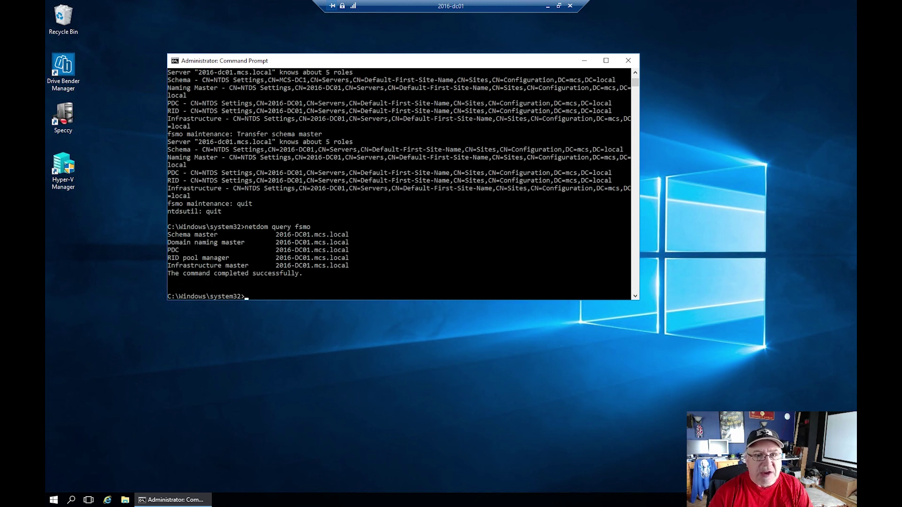
- Clear the Global Catalog option in MCS-DC1's NTDS Settings properties and save
left_click(628, 62)
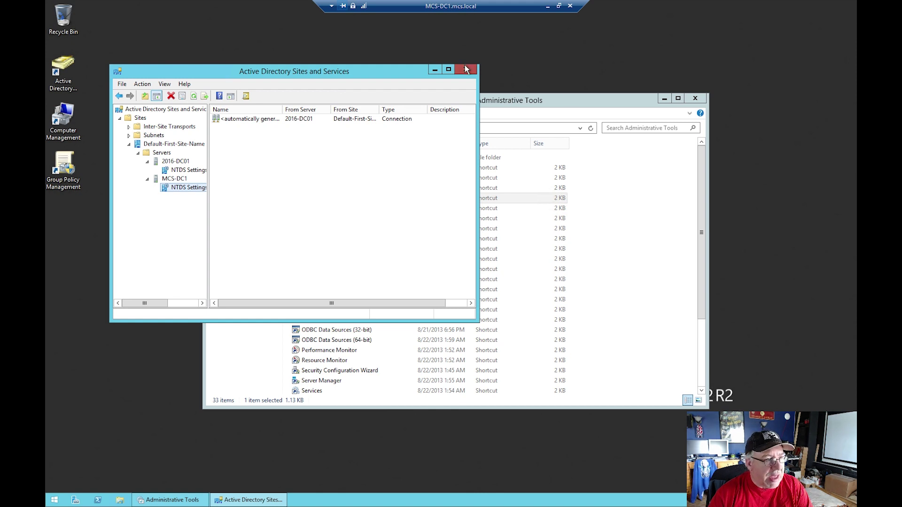
left_click(465, 69)
left_click(694, 98)
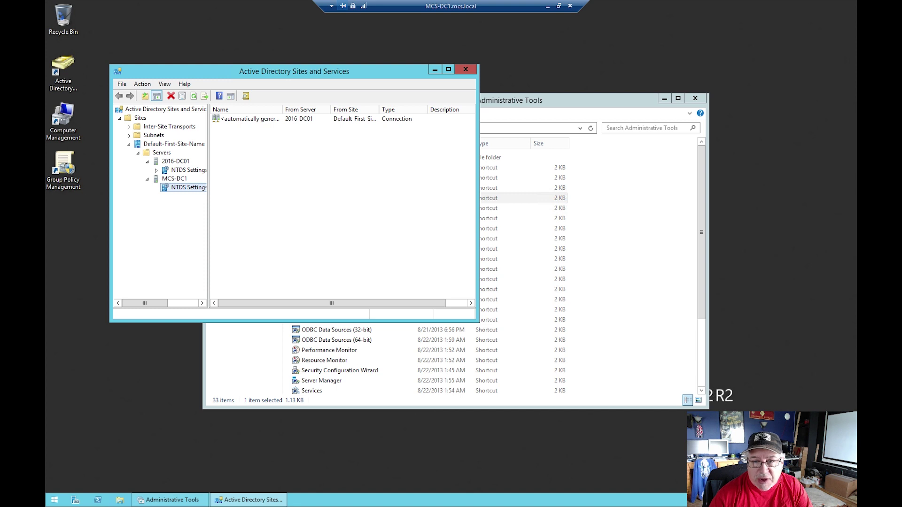
right_click(177, 190)
left_click(207, 288)
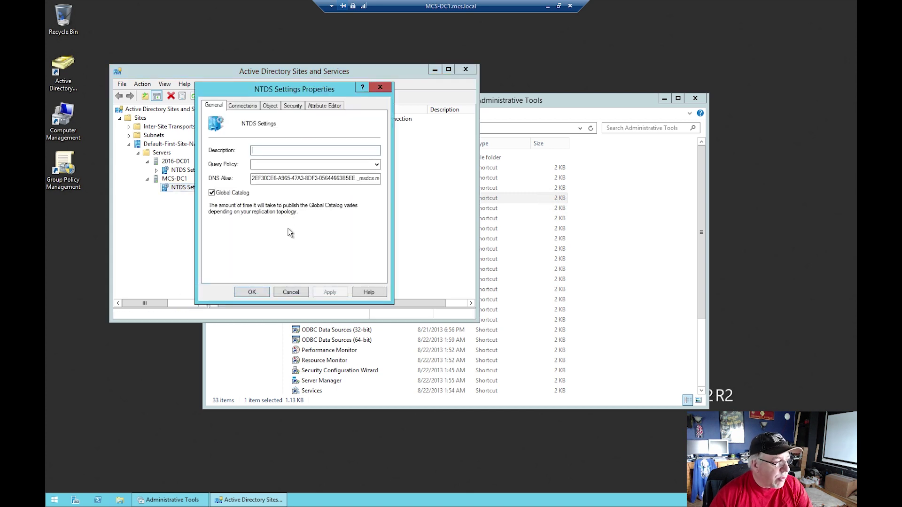
left_click(213, 193)
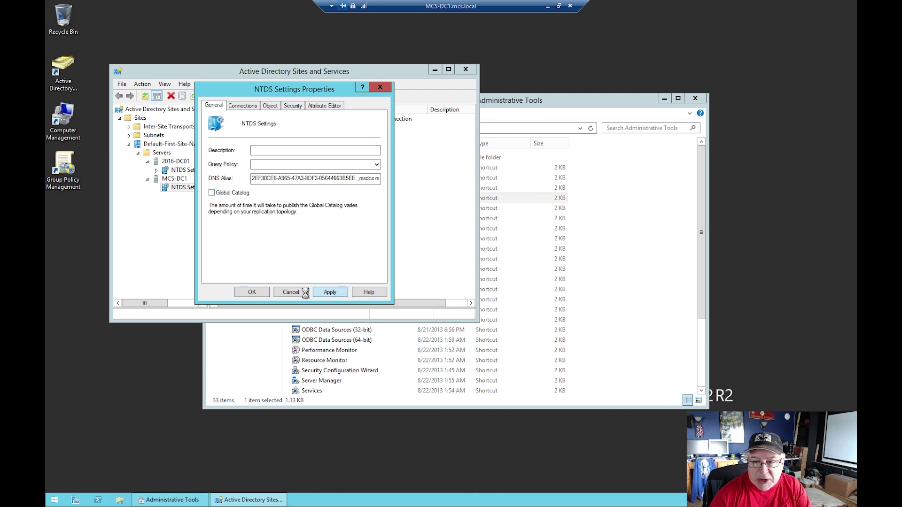
left_click(258, 290)
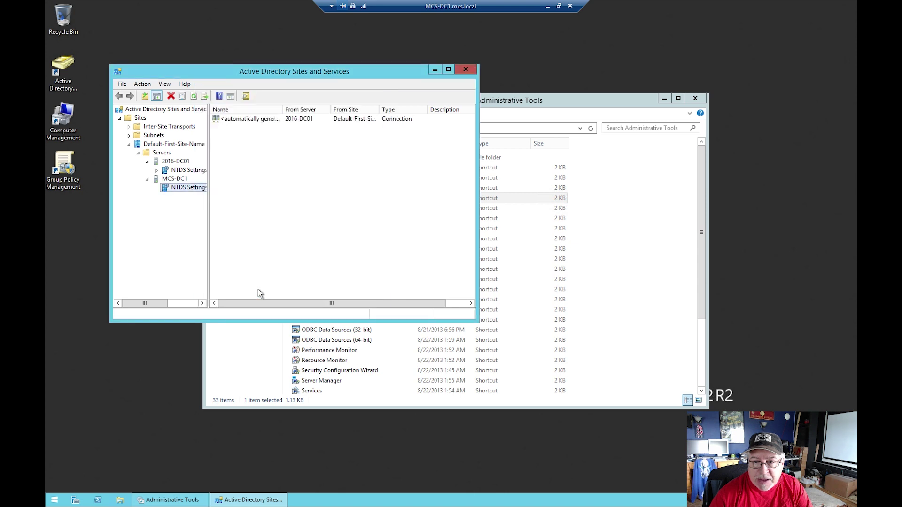
- Check the default site's Servers list to confirm only 2016-DC01 is a global catalog
left_click(162, 153)
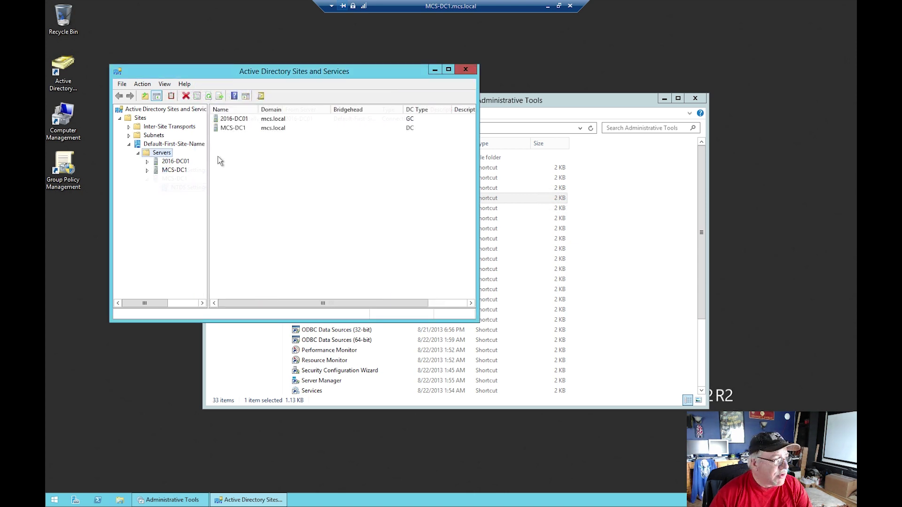
left_click(234, 120)
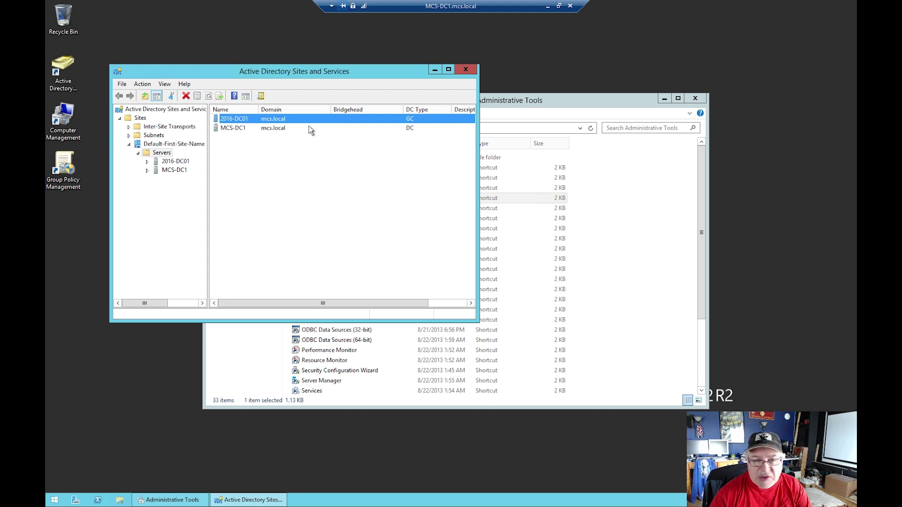
left_click(237, 130)
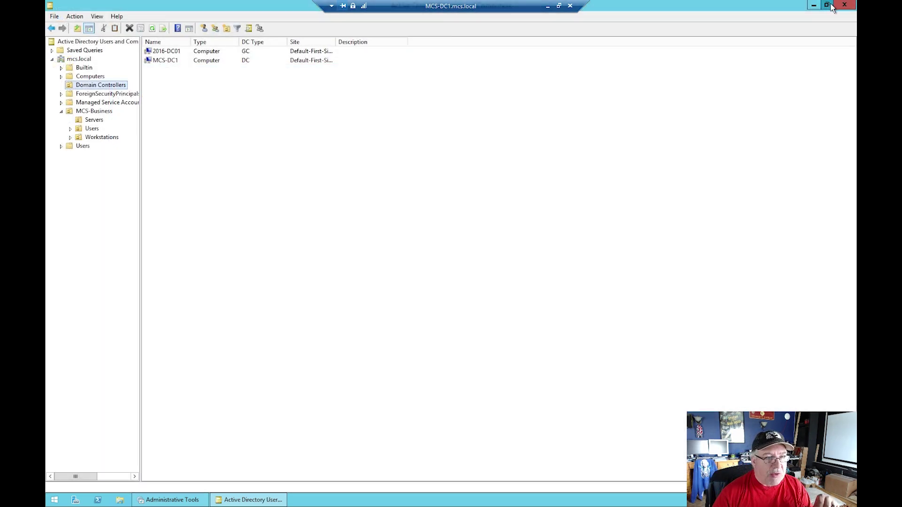
- Restore and close Active Directory Users and Computers, then close the Administrative Tools folder
left_click(825, 7)
left_click_drag(333, 51, 464, 51)
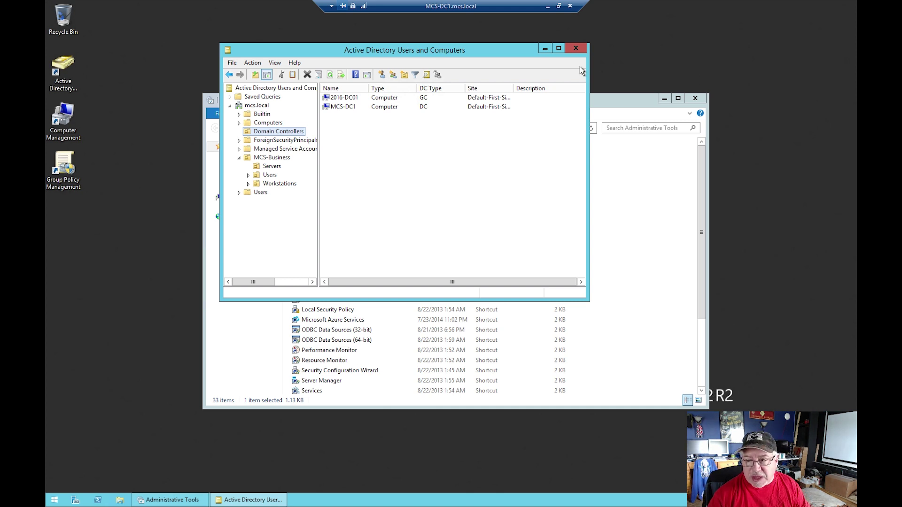
left_click(577, 48)
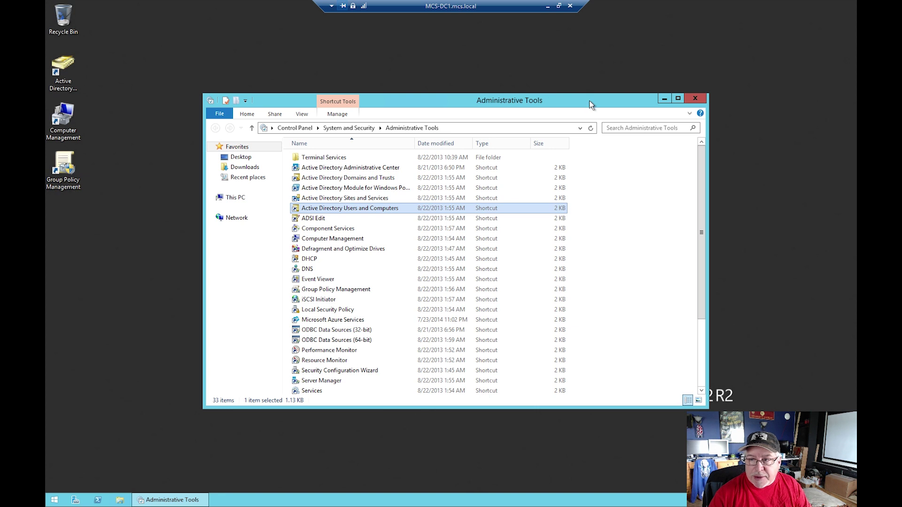
left_click(690, 101)
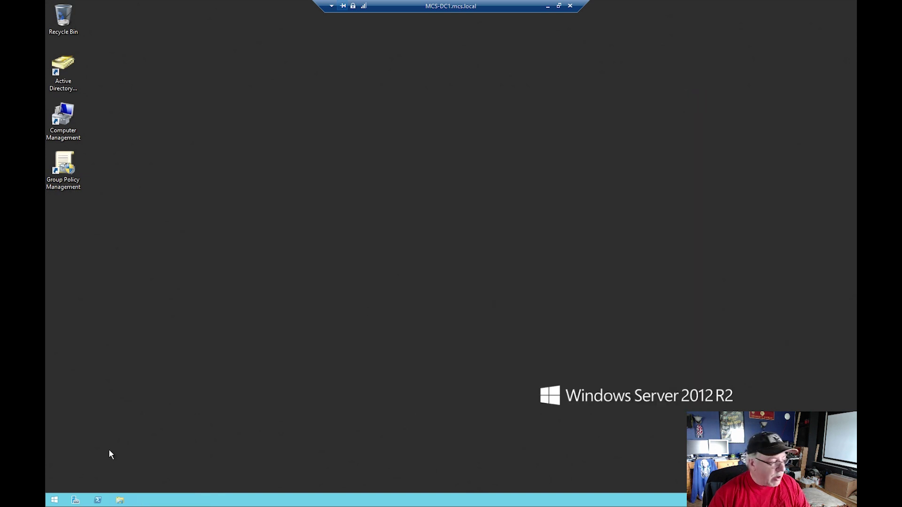
- Launch Server Manager and start the Remove Roles and Features wizard
left_click(53, 500)
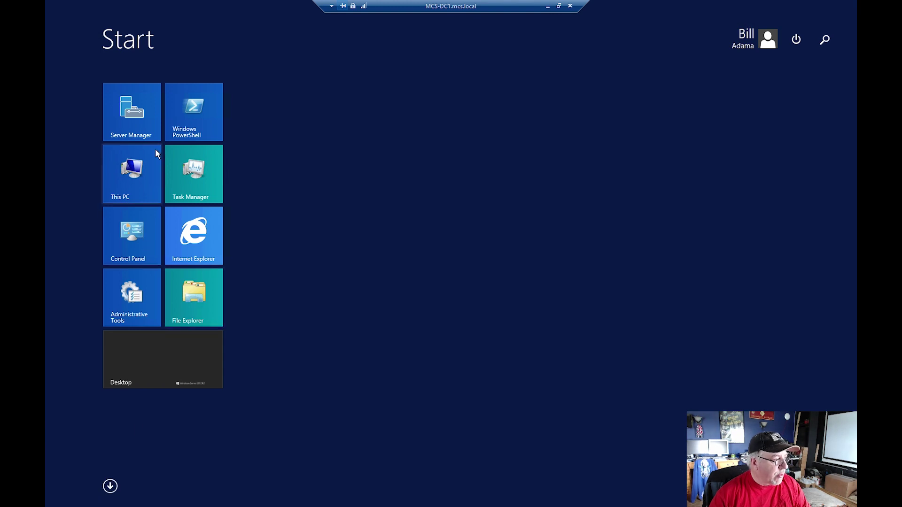
left_click(151, 131)
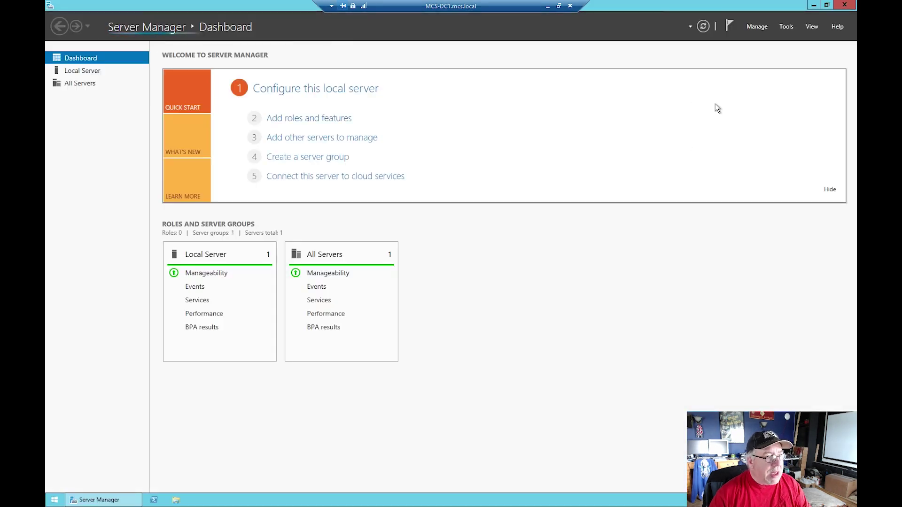
left_click(757, 30)
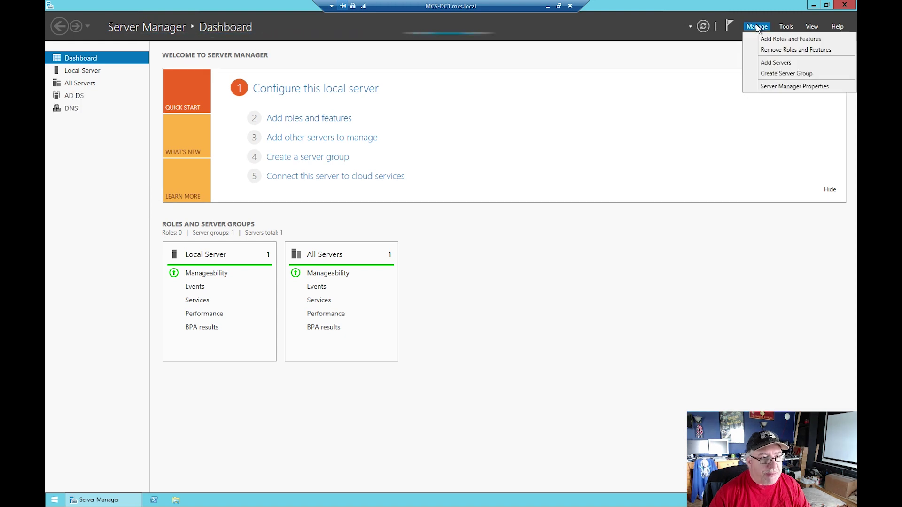
left_click(765, 50)
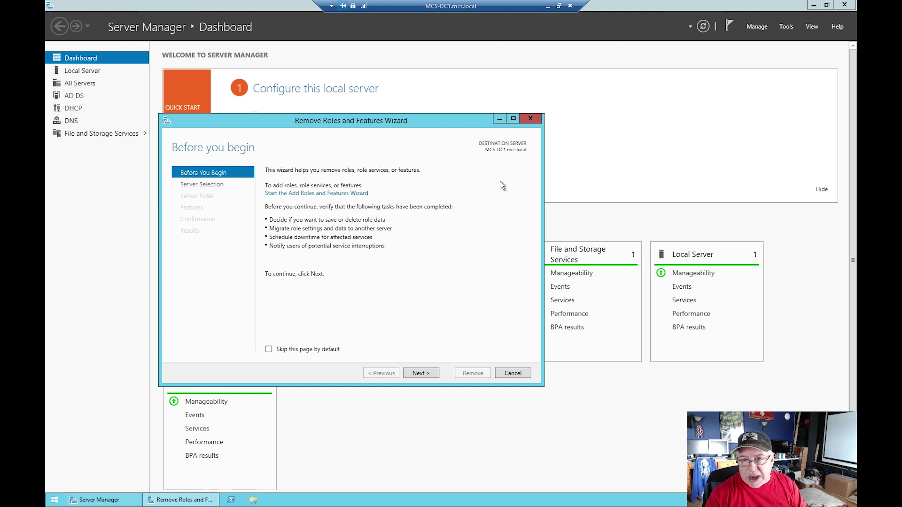
- Deselect Active Directory Domain Services and its tools on MCS-DC1, then choose to demote the controller
left_click(419, 373)
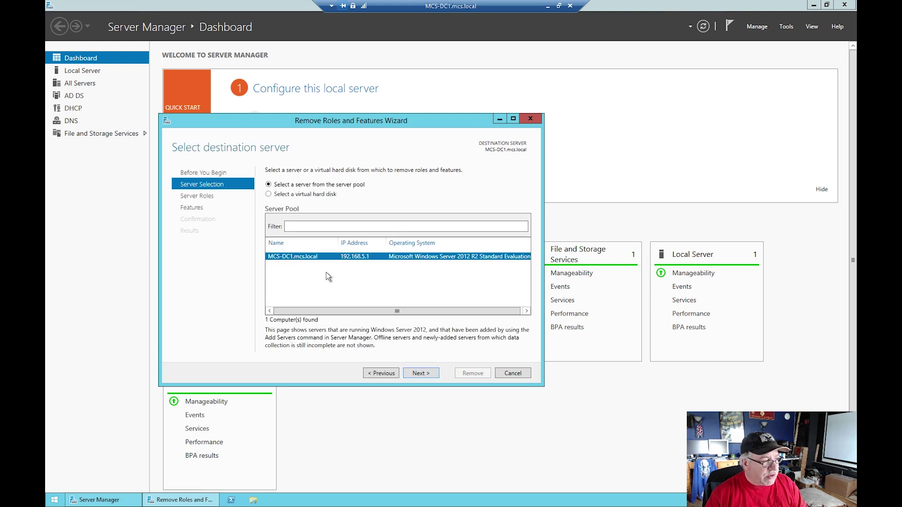
left_click(421, 373)
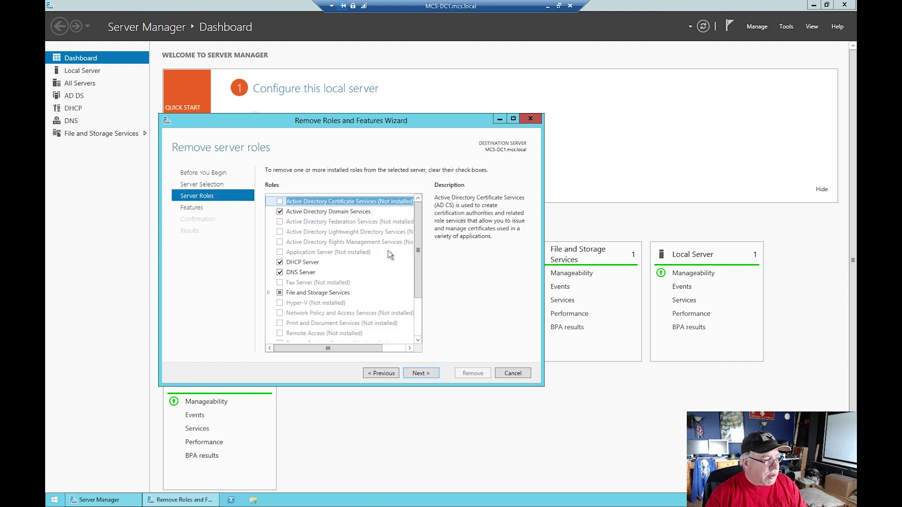
left_click(280, 212)
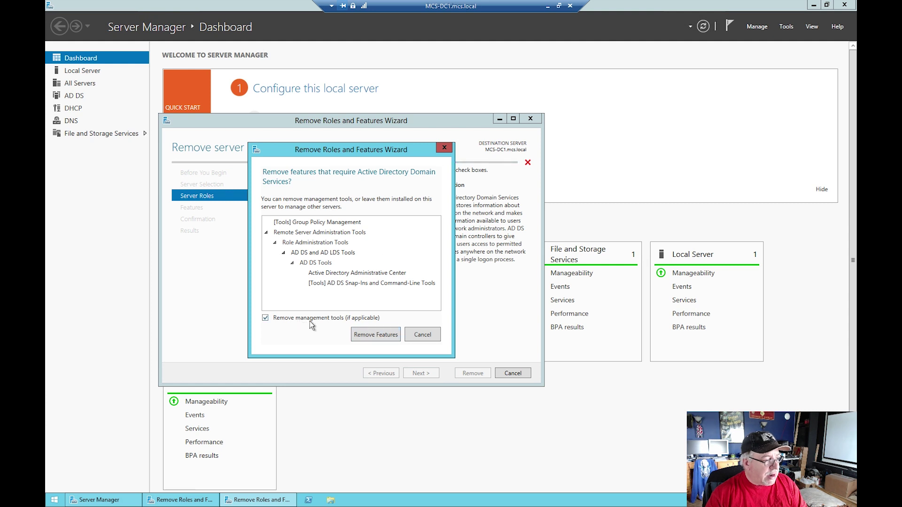
left_click(380, 335)
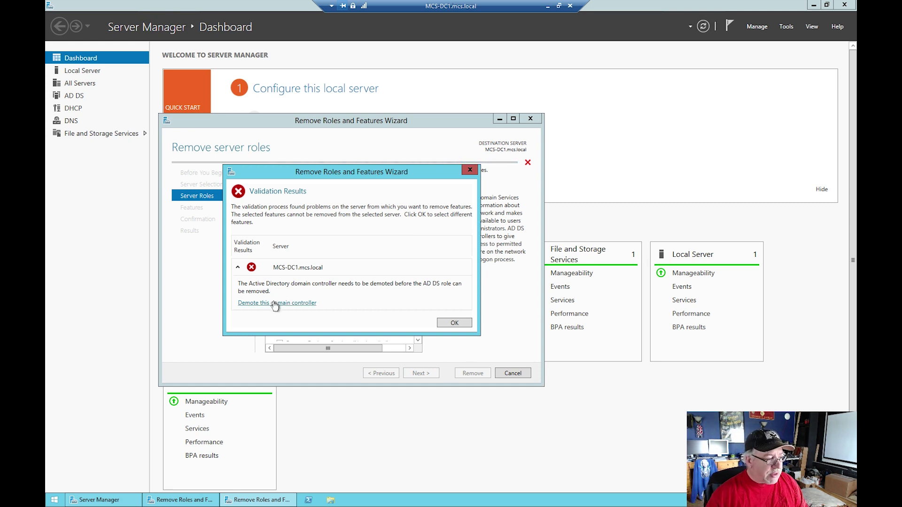
left_click(275, 303)
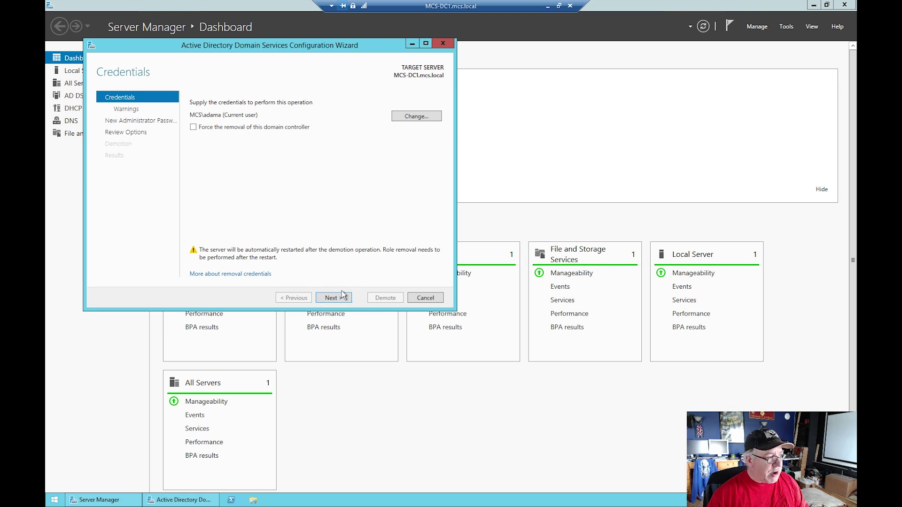
- Keep current credentials, accept the DNS removal warning, and set a new Administrator password
left_click(342, 297)
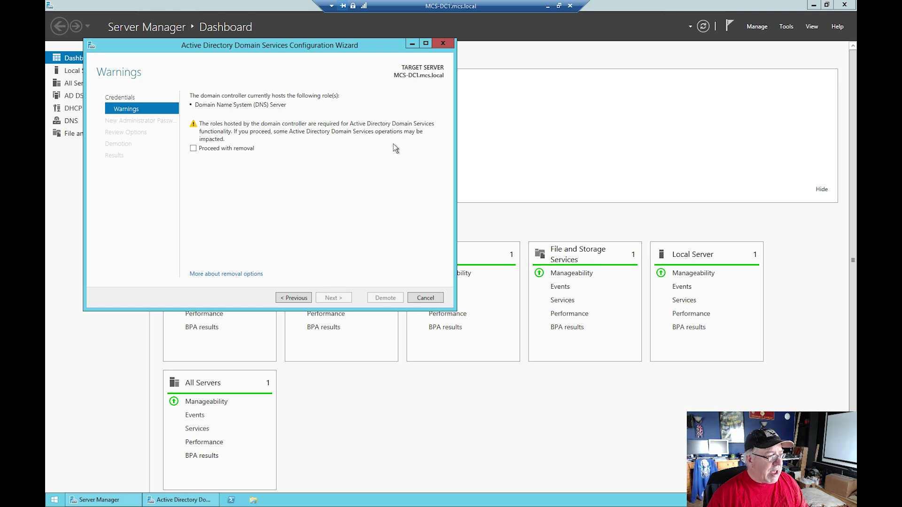
left_click(194, 148)
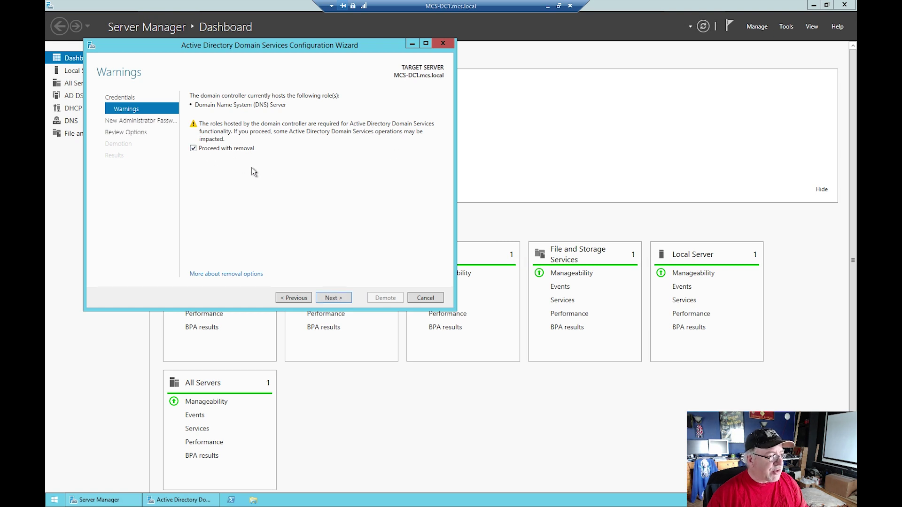
left_click(341, 298)
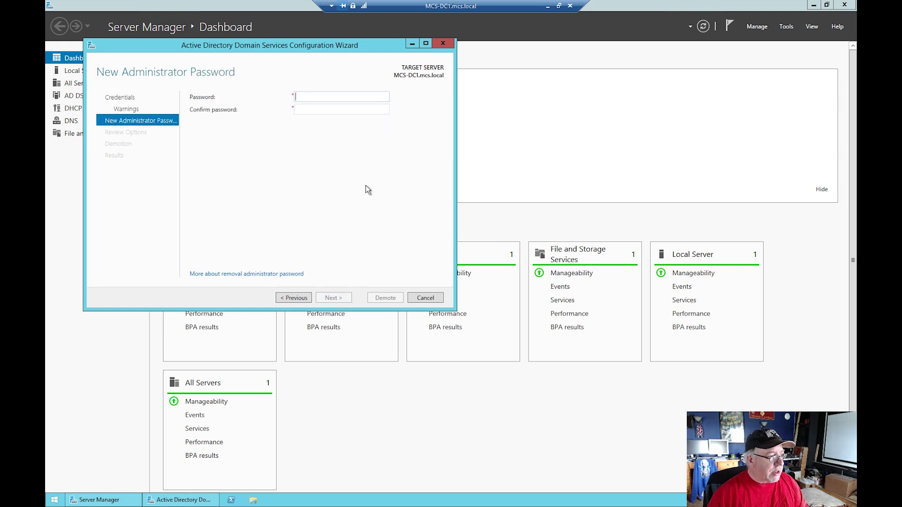
type("•••")
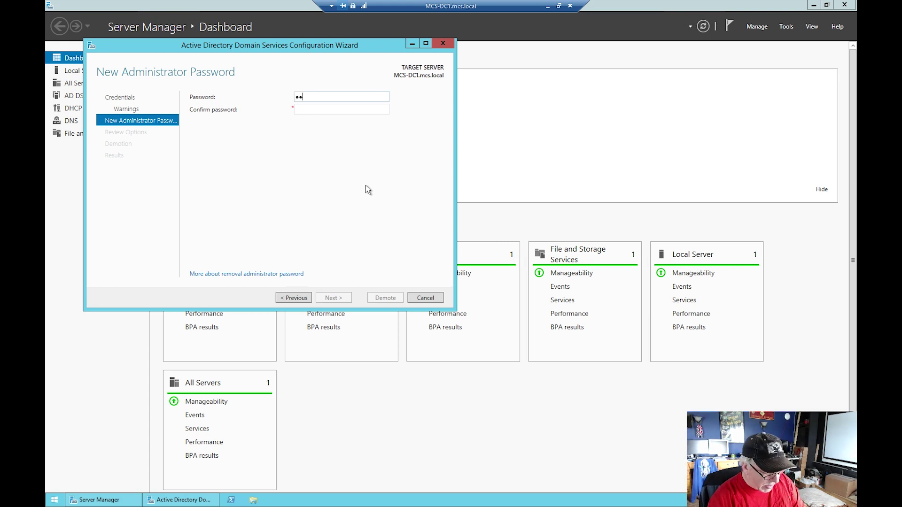
type("•••••")
key("Tab")
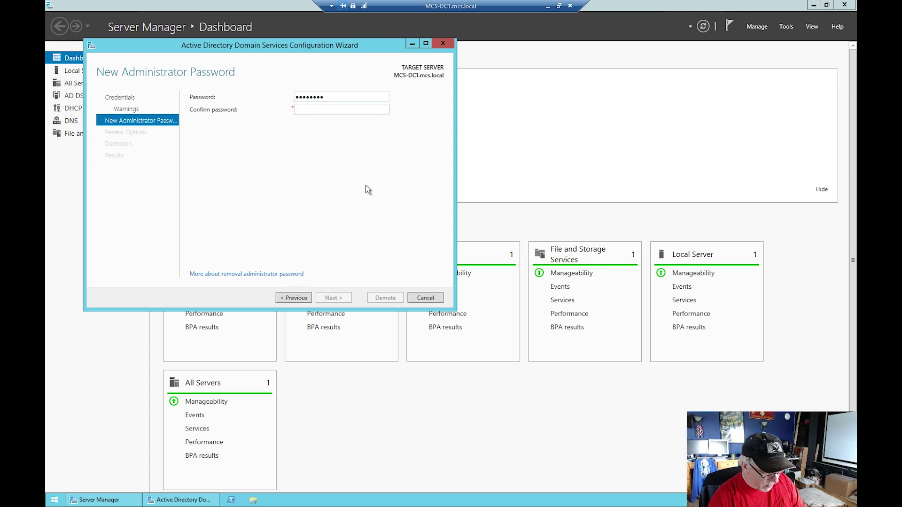
type("•••••••")
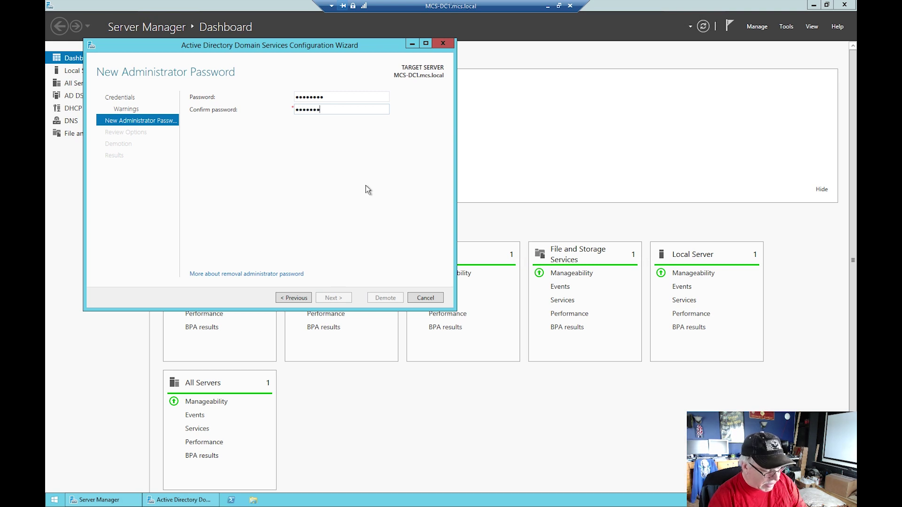
type("•")
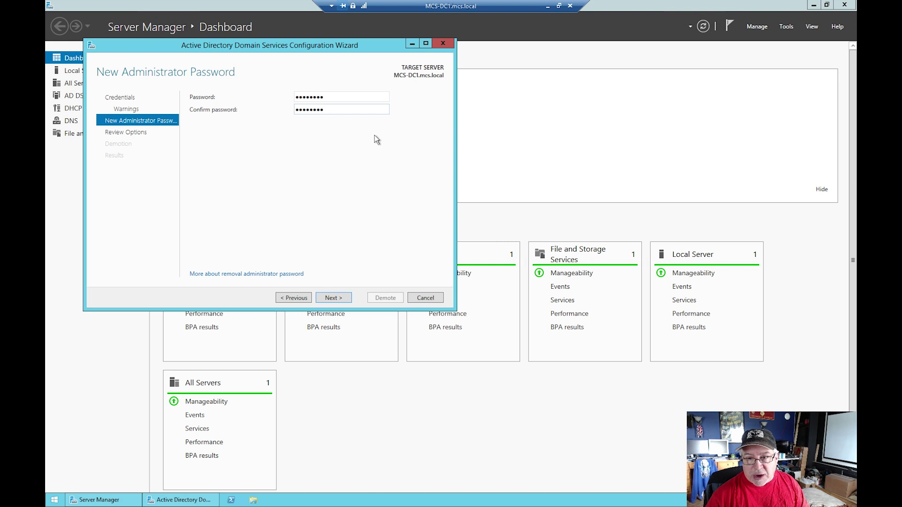
left_click(335, 298)
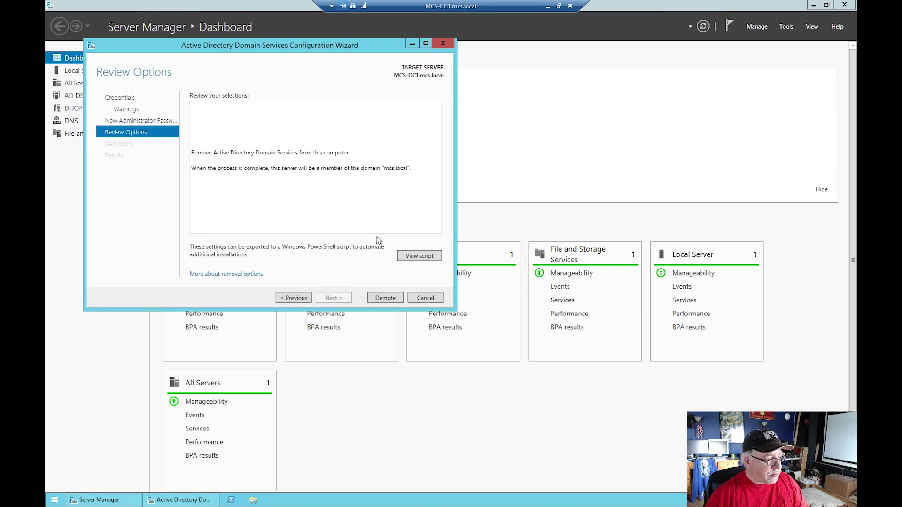
- Review the demotion PowerShell script, close it, and demote MCS-DC1
left_click(413, 256)
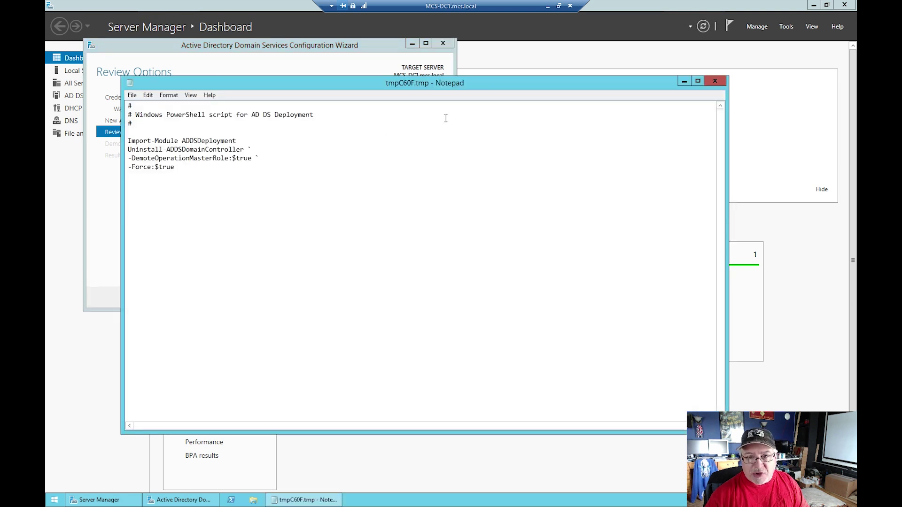
left_click(715, 81)
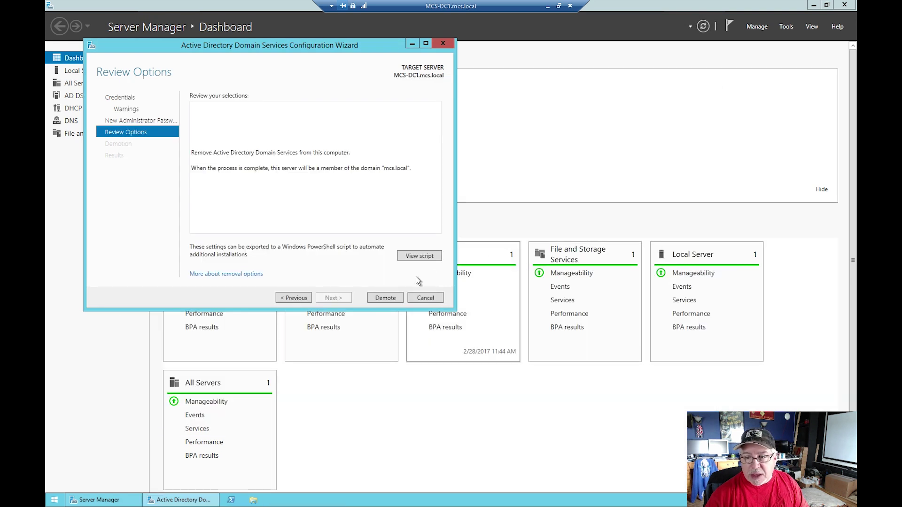
left_click(380, 298)
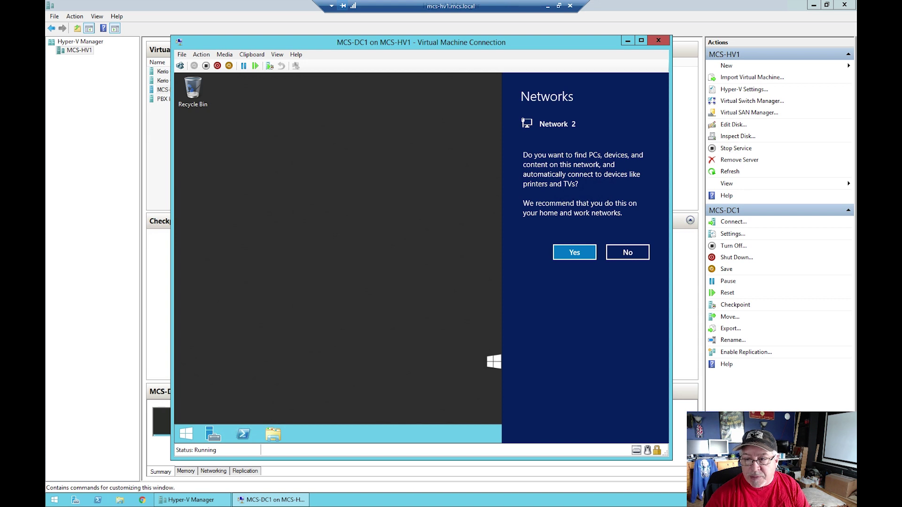
- Allow MCS-DC1 to discover devices on Network 2
left_click(593, 256)
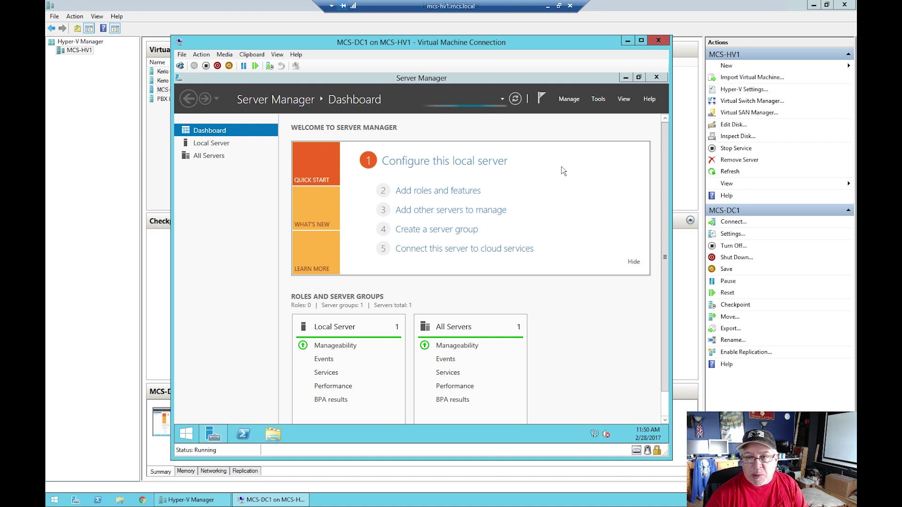
- Start Remove Roles and Features and clear AD DS and DNS Server, including their management tools
left_click(570, 102)
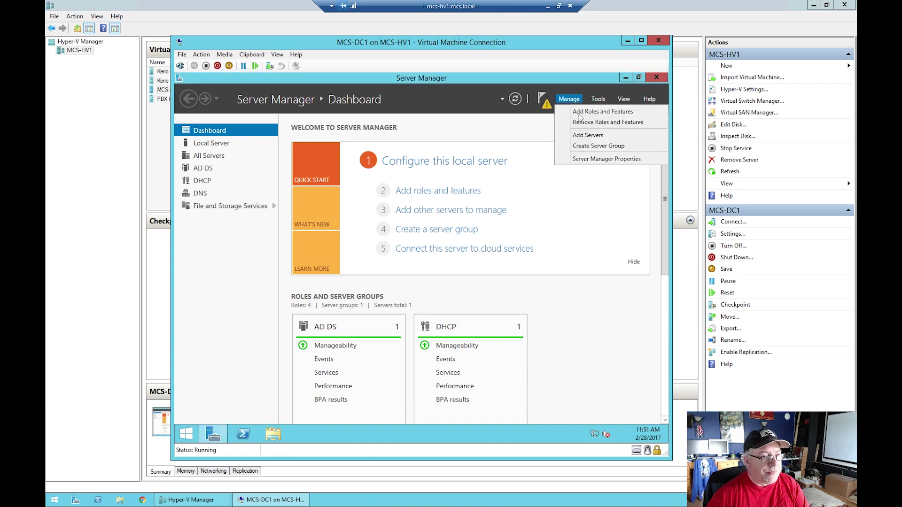
left_click(587, 123)
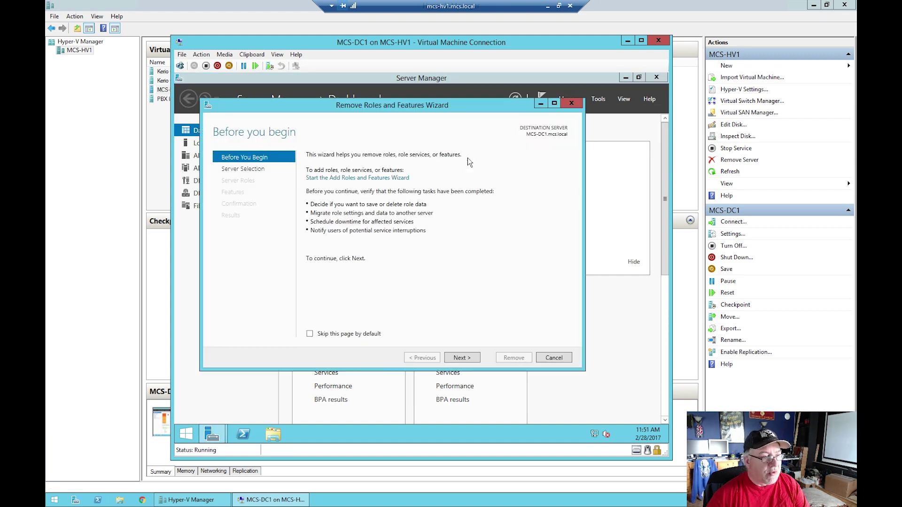
left_click(463, 359)
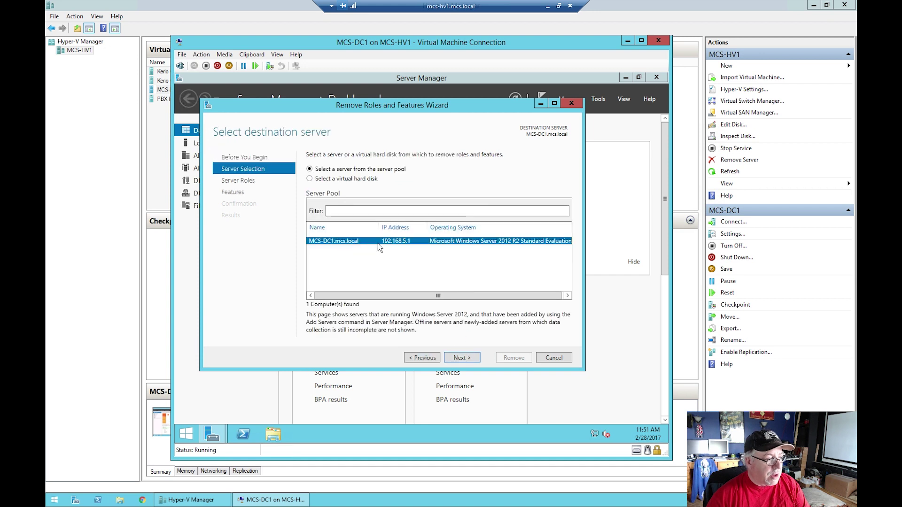
left_click(463, 359)
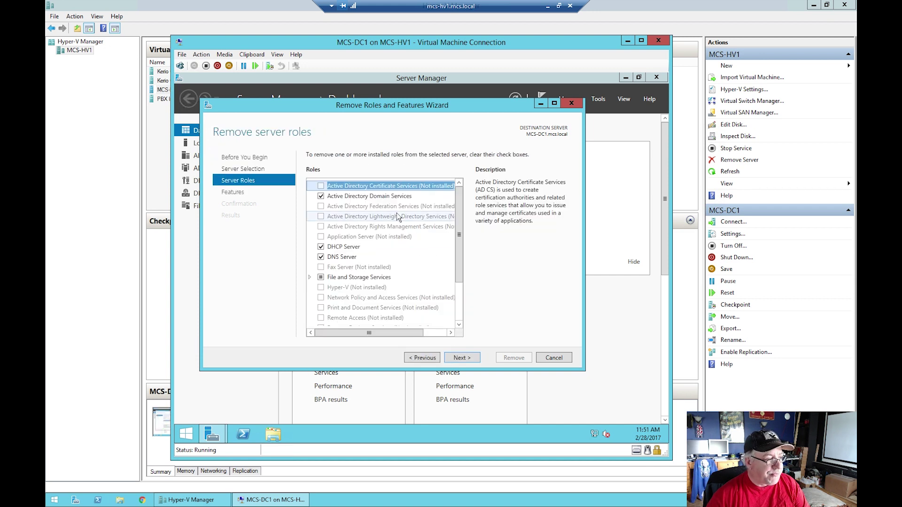
left_click(320, 196)
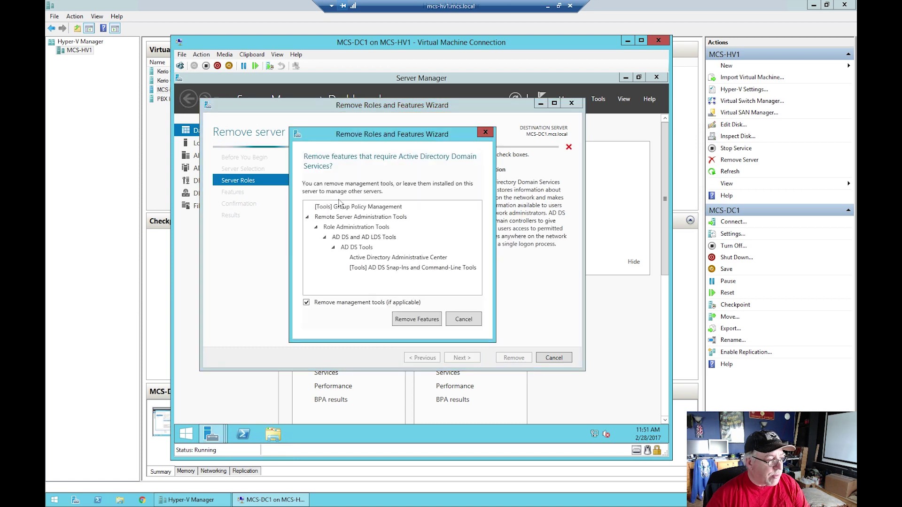
left_click(418, 318)
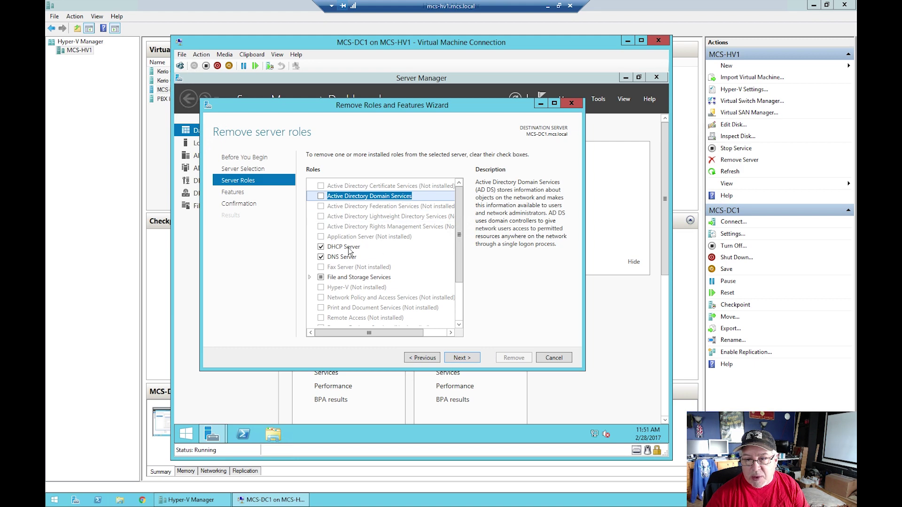
left_click(322, 257)
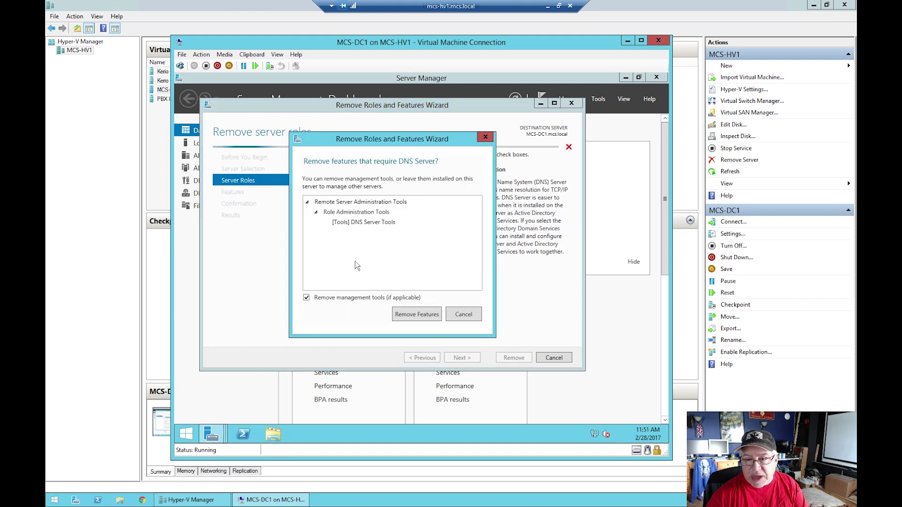
left_click(420, 315)
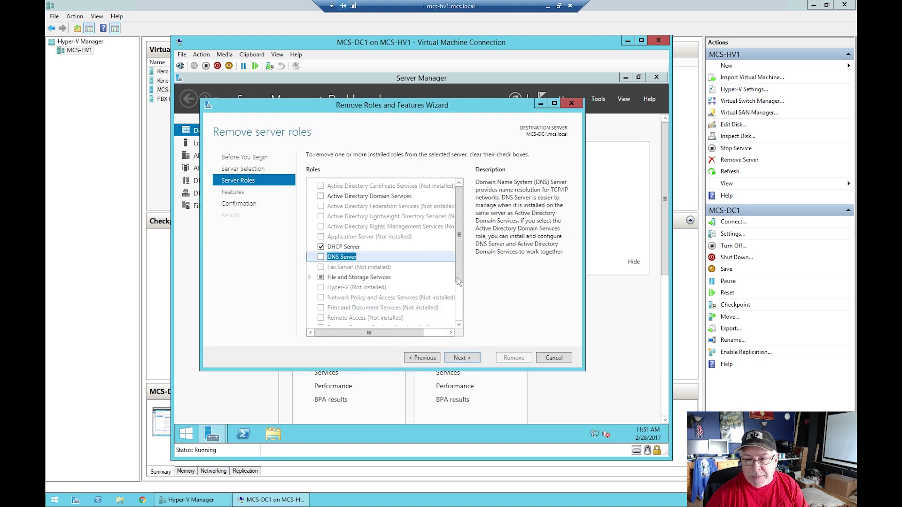
- Confirm and run the role removal, then close the wizard and Server Manager
left_click(464, 357)
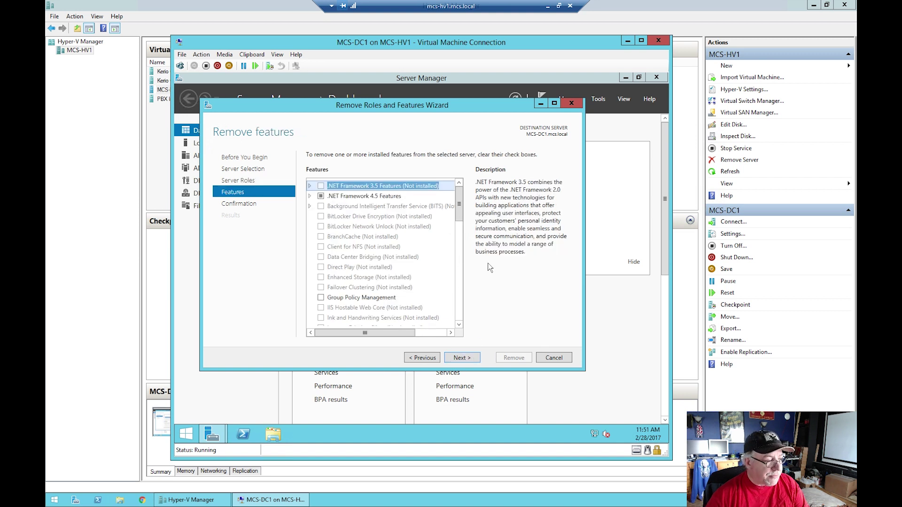
left_click(463, 358)
left_click(517, 356)
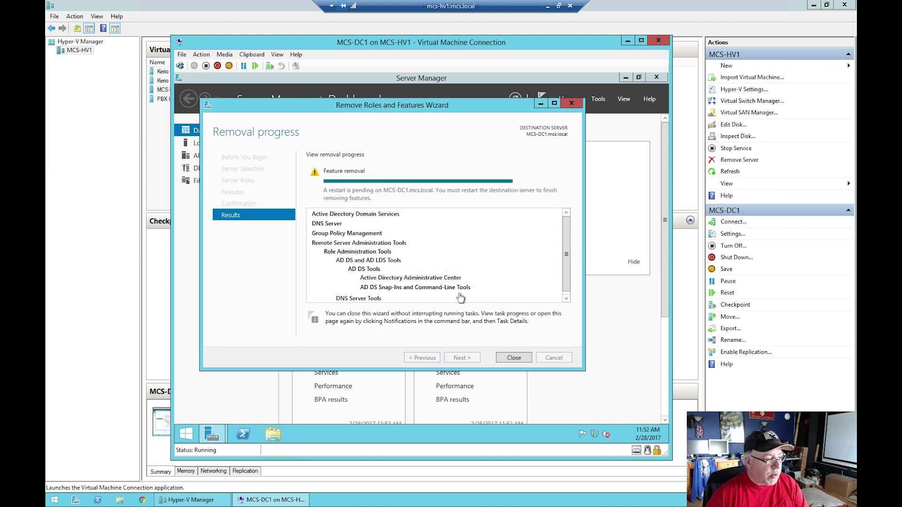
left_click(514, 358)
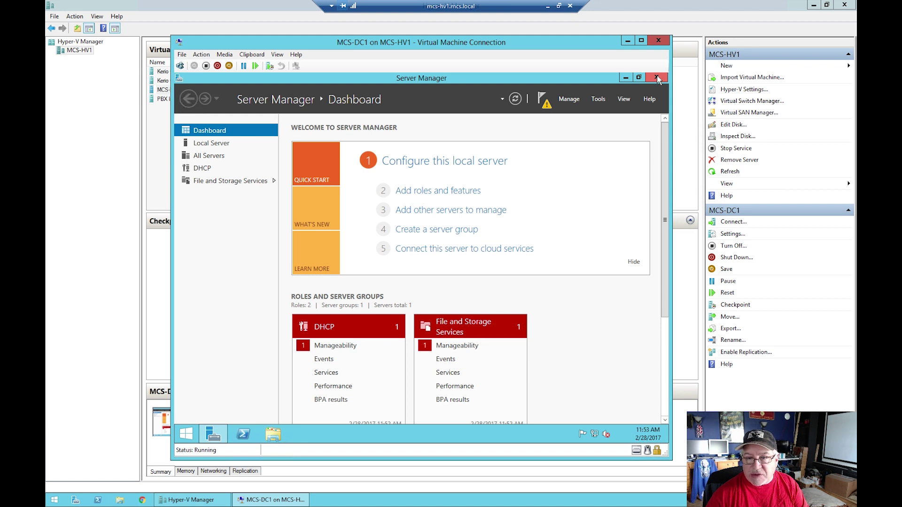
left_click(657, 78)
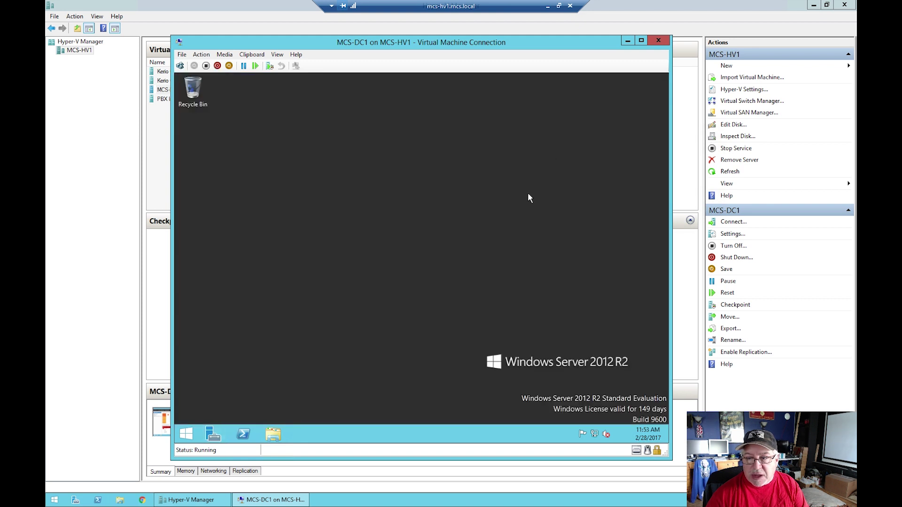
- Open the Ethernet adapter's IPv4 settings and select the preferred DNS address's last octet
right_click(594, 433)
left_click(606, 423)
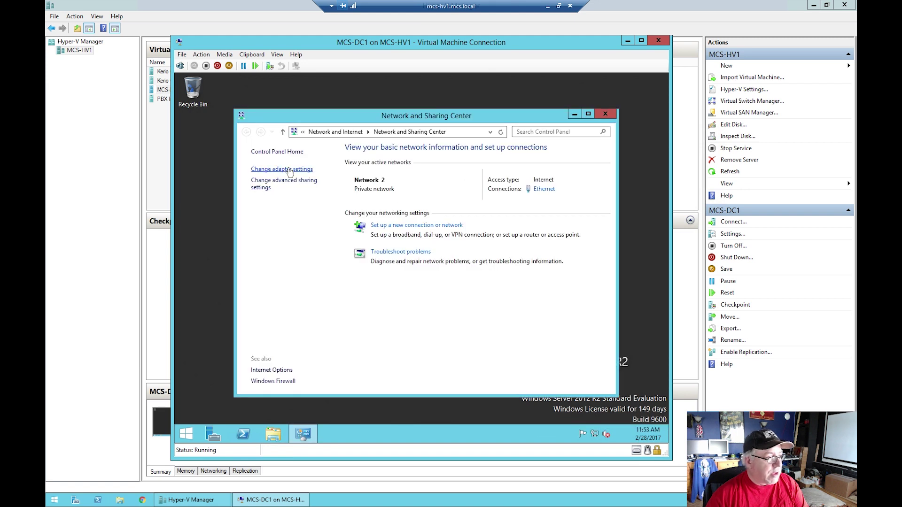
left_click(289, 170)
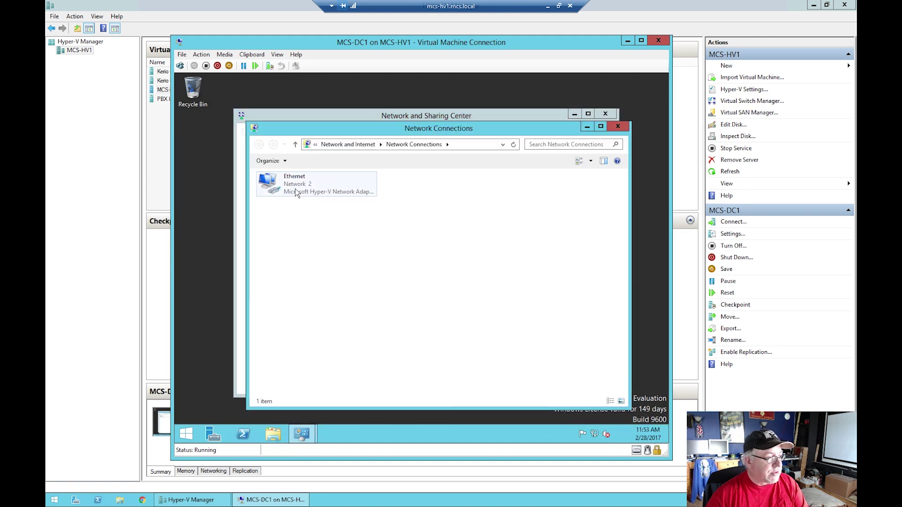
right_click(295, 188)
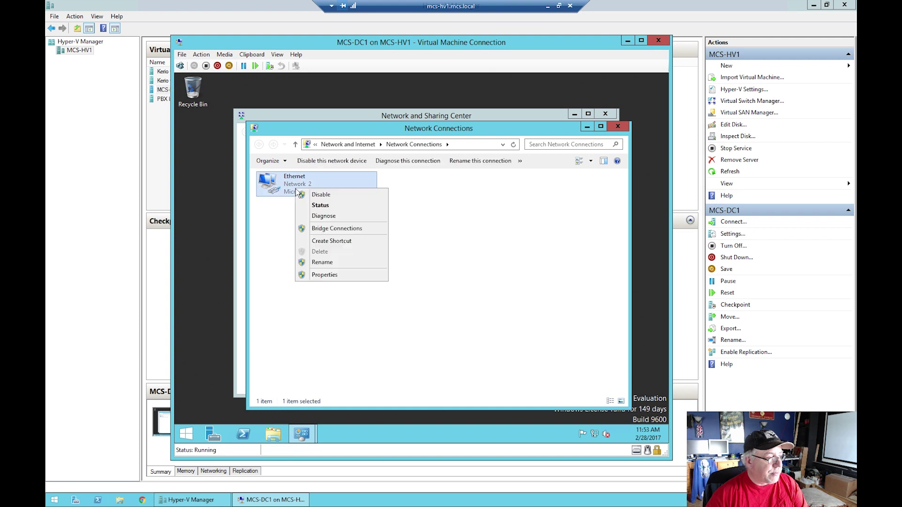
left_click(331, 274)
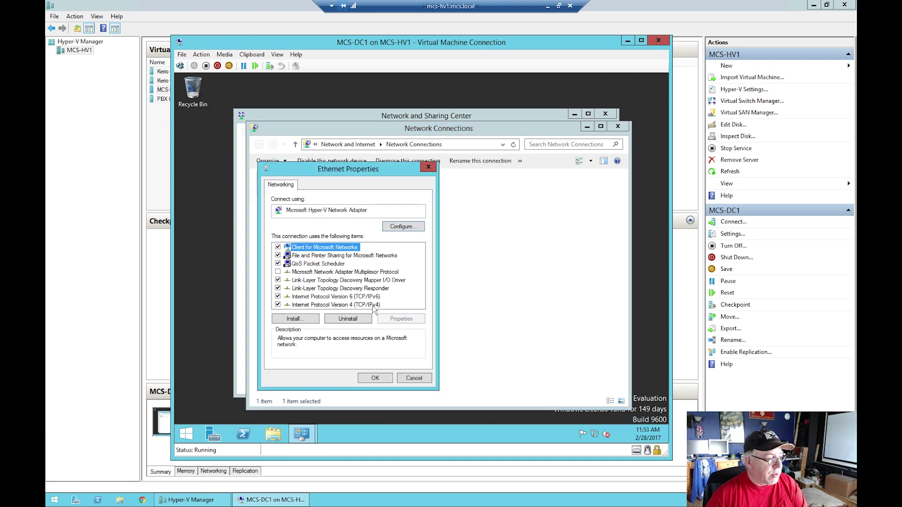
double_click(374, 305)
double_click(430, 353)
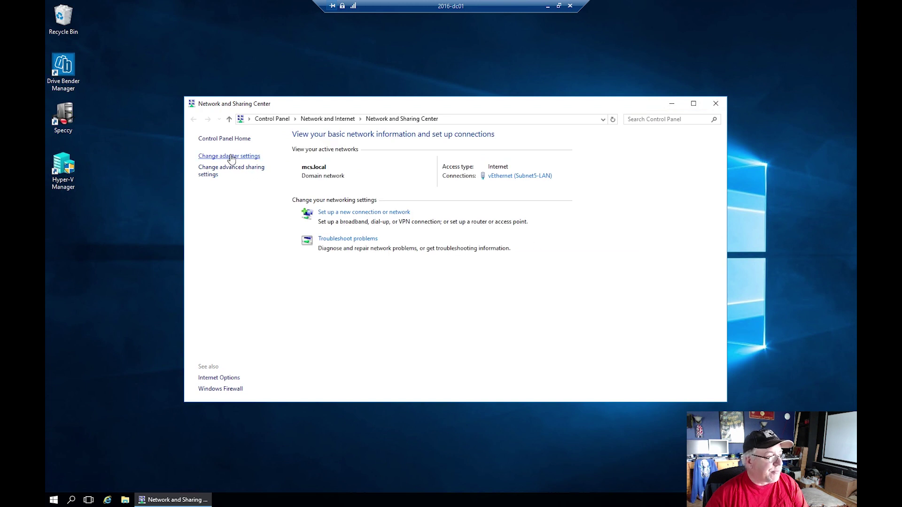
left_click(230, 157)
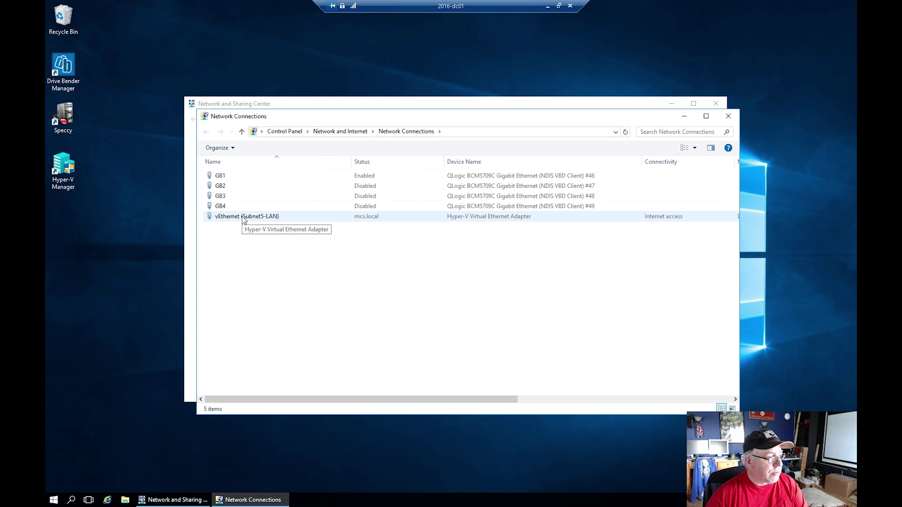
right_click(243, 220)
left_click(265, 236)
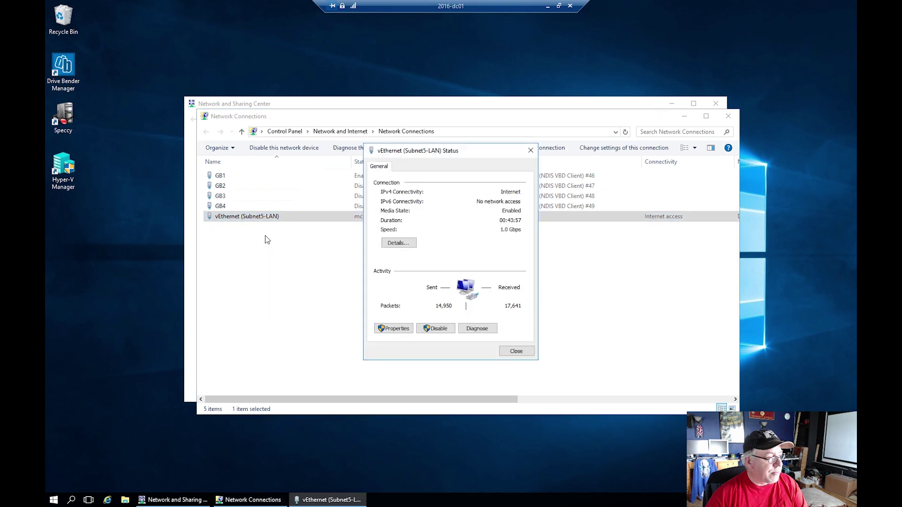
left_click(394, 243)
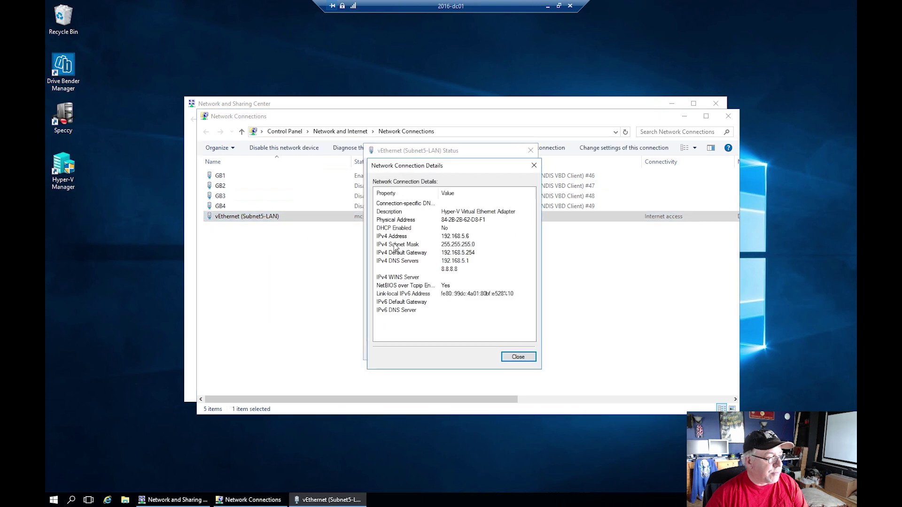
left_click(533, 358)
left_click(525, 356)
left_click(725, 116)
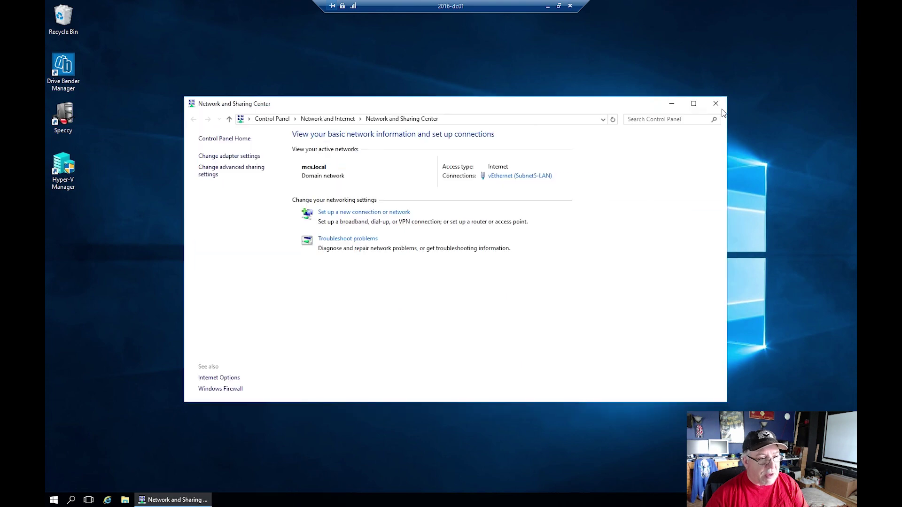
left_click(715, 103)
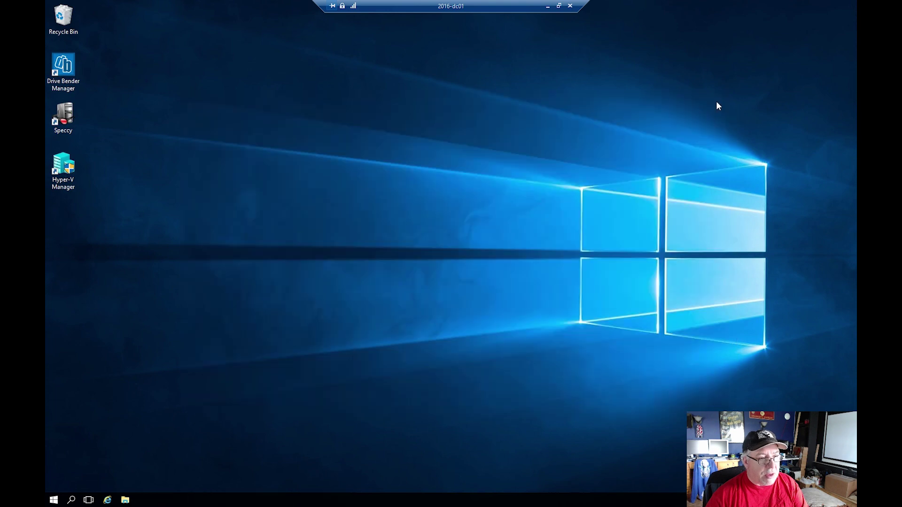
left_click(547, 6)
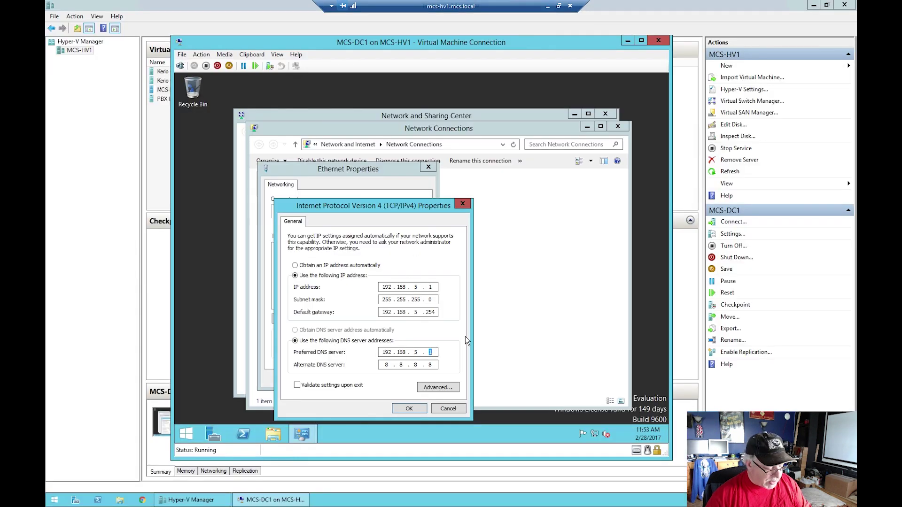
- Change the preferred DNS to 192.168.5.6, save it, and close the network windows
type("6")
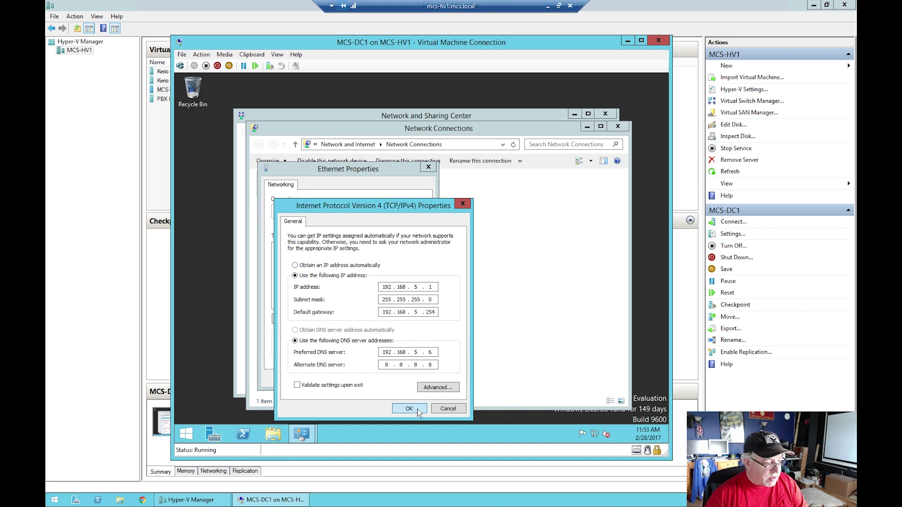
left_click(417, 409)
left_click(380, 376)
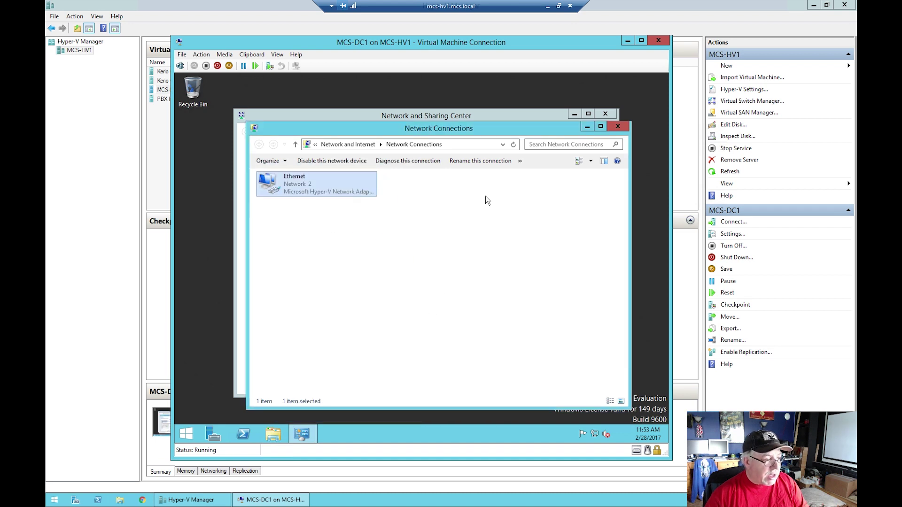
left_click(618, 127)
left_click(605, 114)
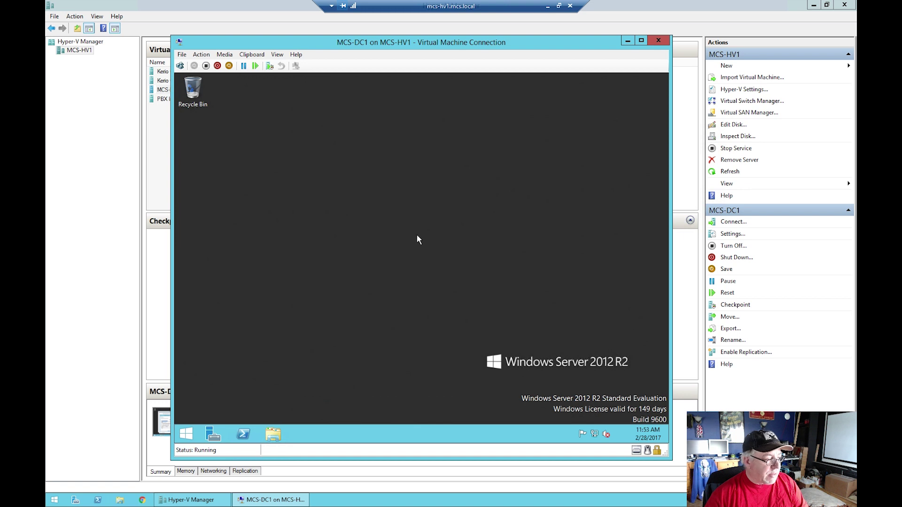
- Restart MCS-DC1 with the shutdown reason Other (Planned)
left_click(186, 434)
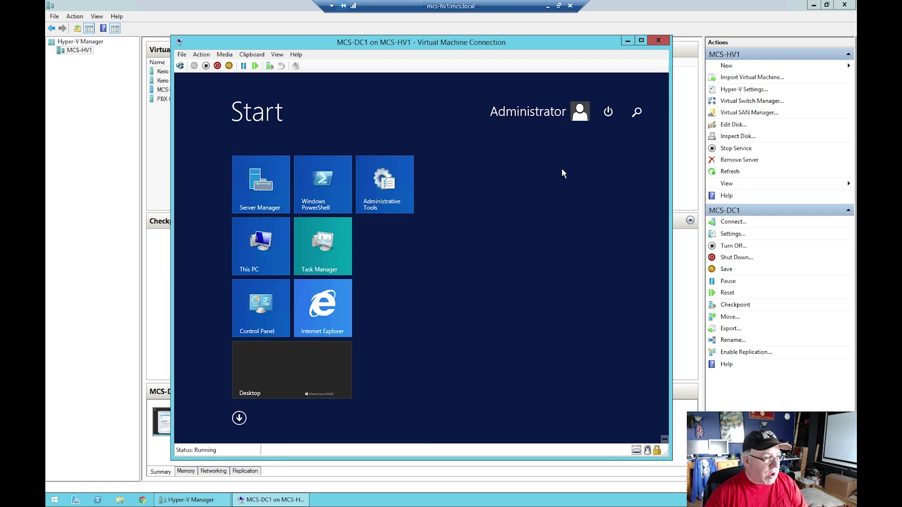
left_click(607, 118)
left_click(602, 156)
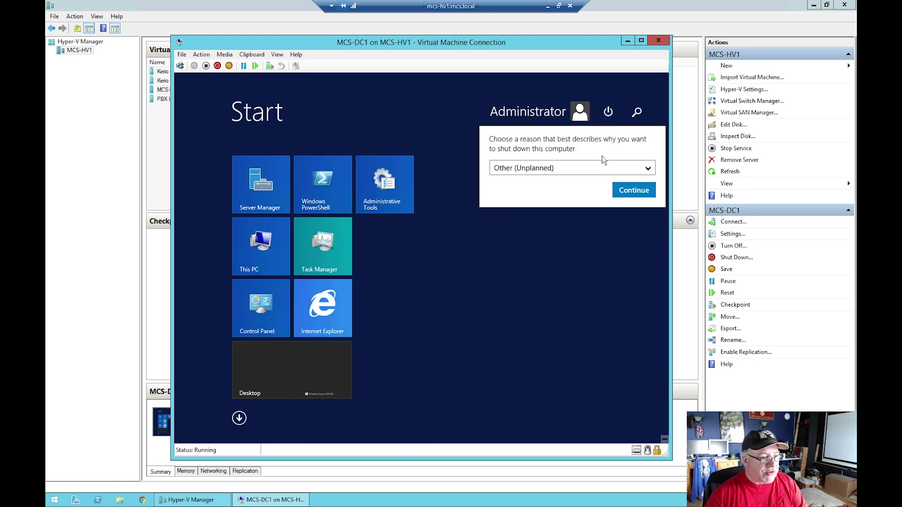
left_click(649, 168)
left_click(547, 185)
left_click(619, 191)
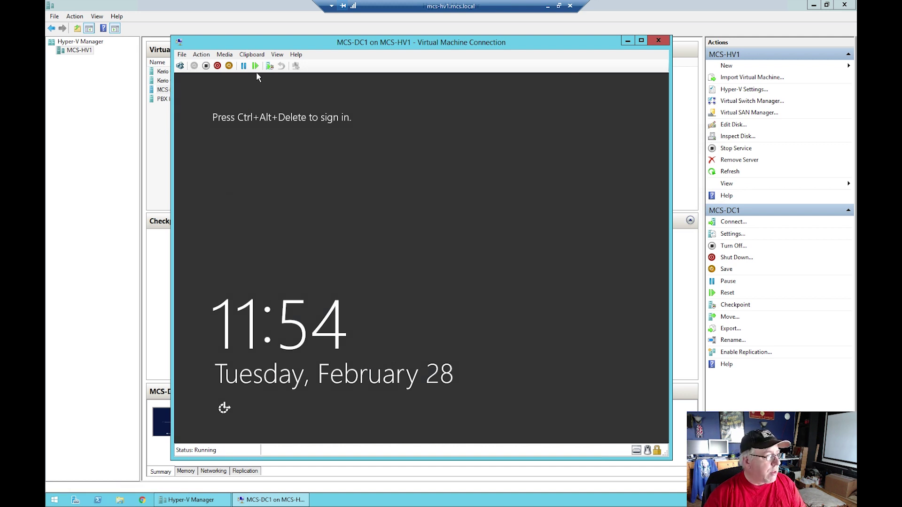
- Sign in to MCS-DC1 as another user with the domain account's e-mail and password
left_click(179, 65)
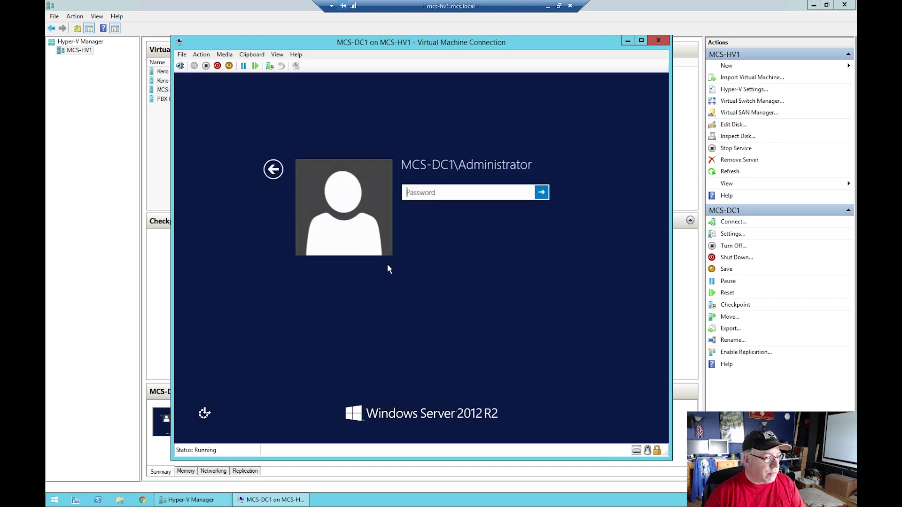
left_click(273, 170)
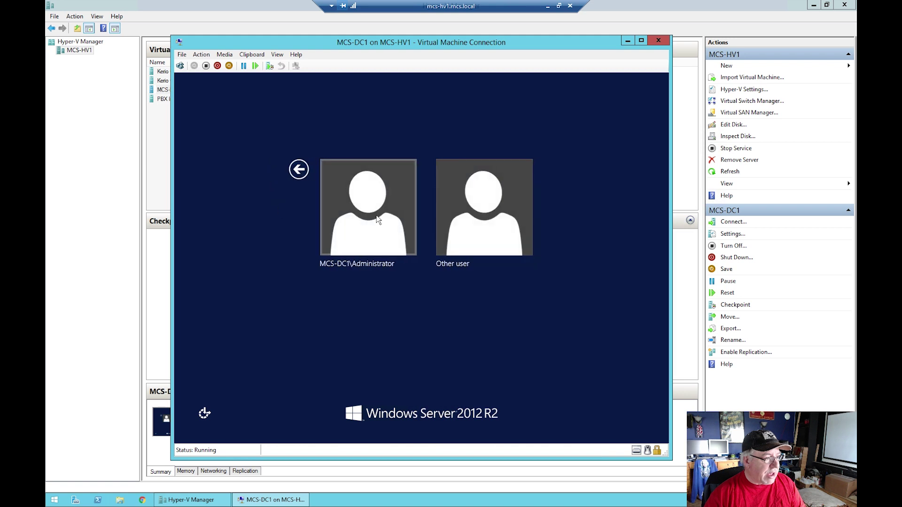
left_click(464, 215)
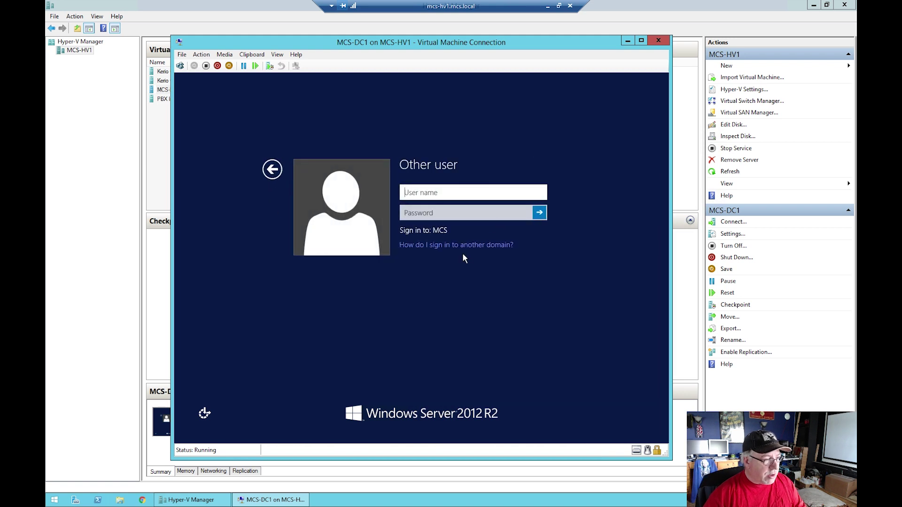
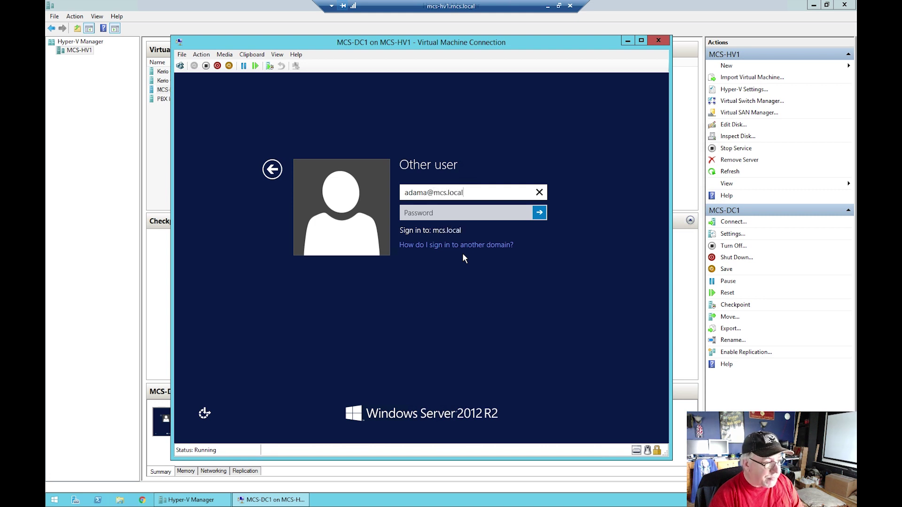
key("Tab")
type("******")
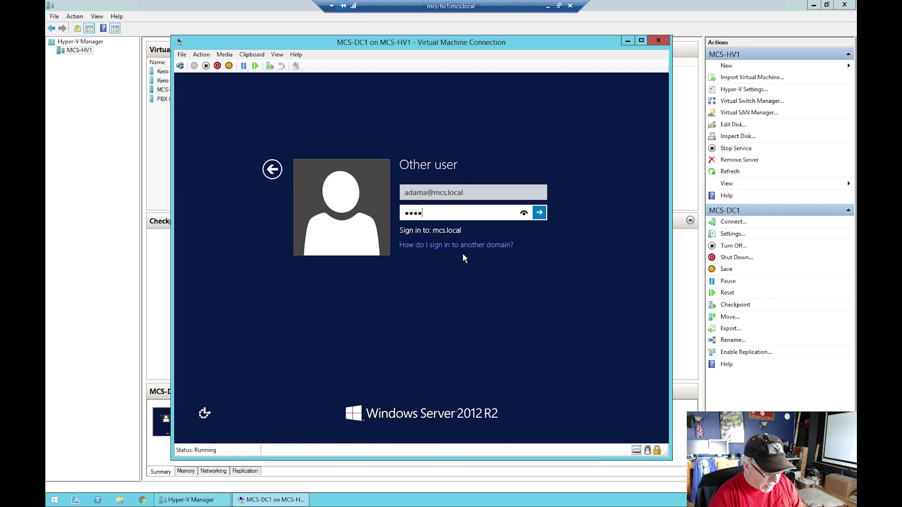
type("**")
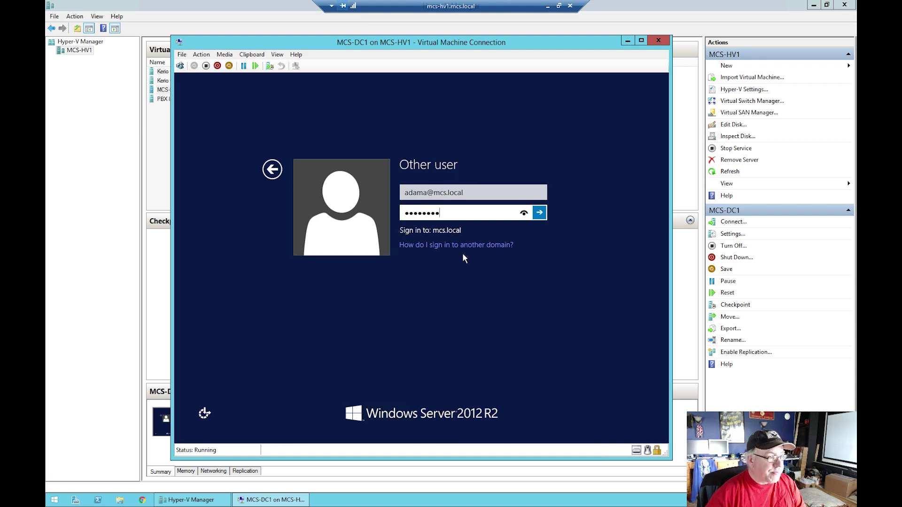
left_click(539, 213)
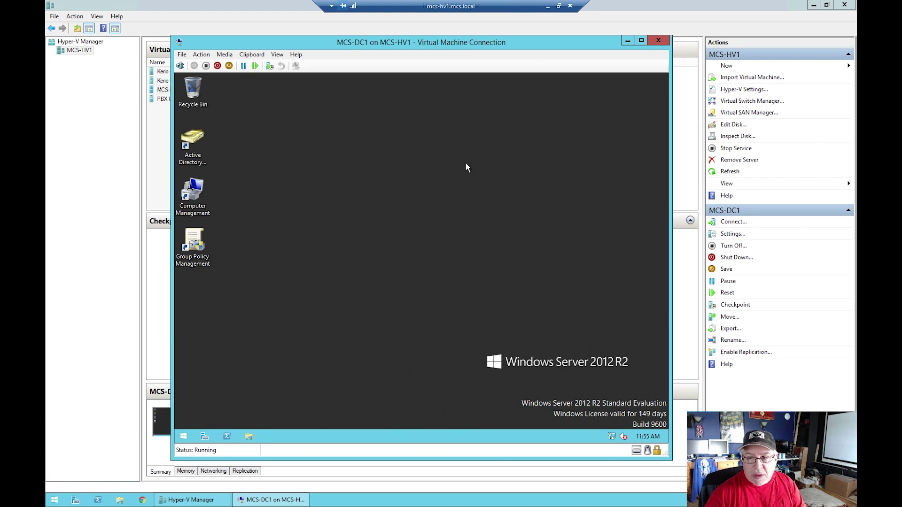
- Minimize the VM console and return to the full-screen 2016-dc01 remote desktop
left_click(548, 6)
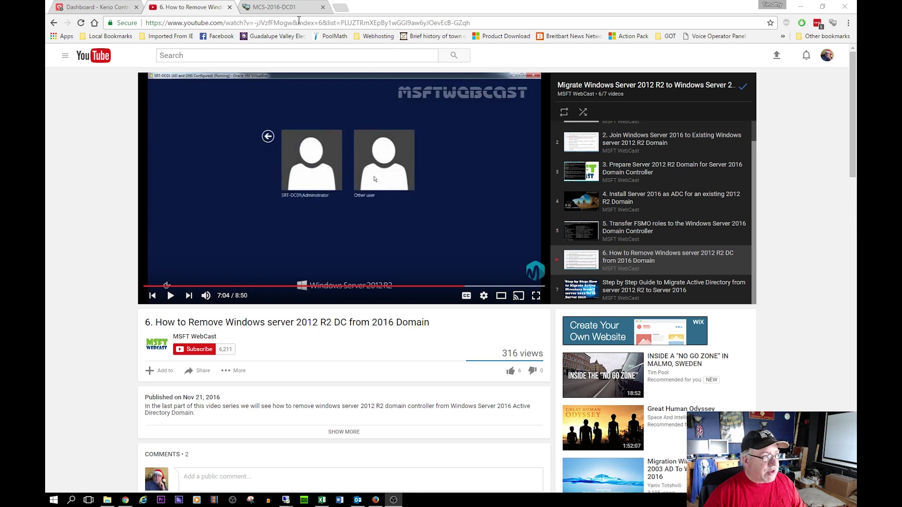
left_click(275, 6)
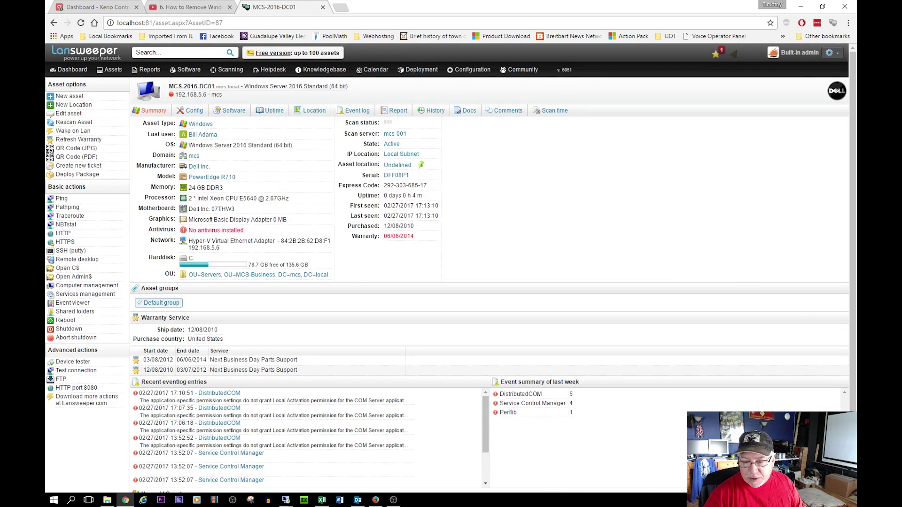
key("alt+Tab")
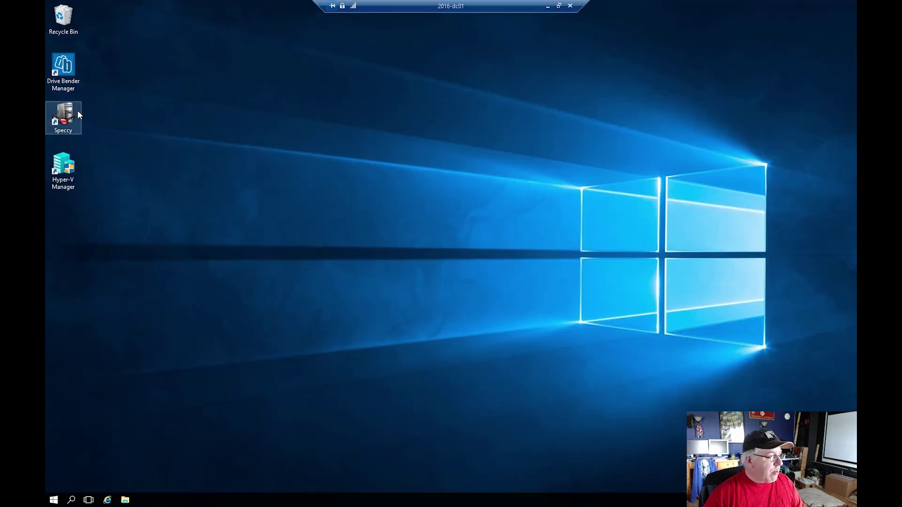
- Launch Active Directory Users and Computers from Administrative Tools and list the Computers container
left_click(54, 500)
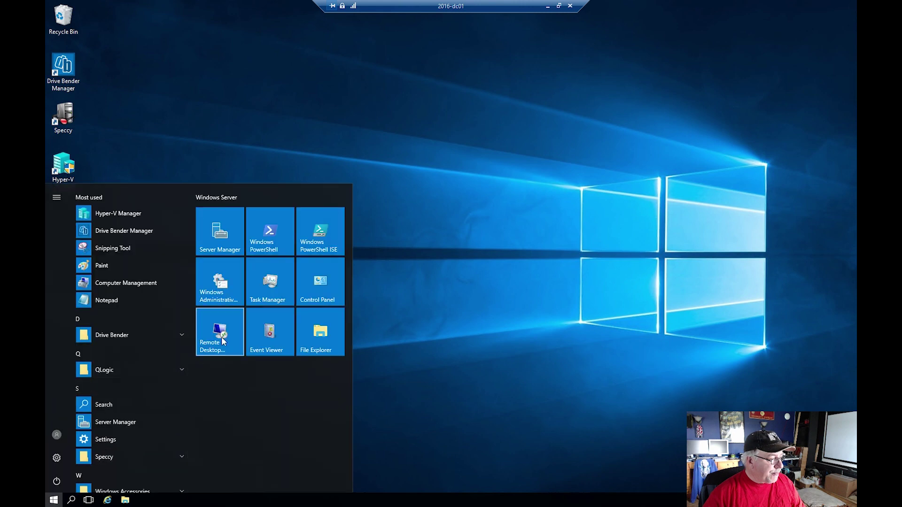
left_click(280, 277)
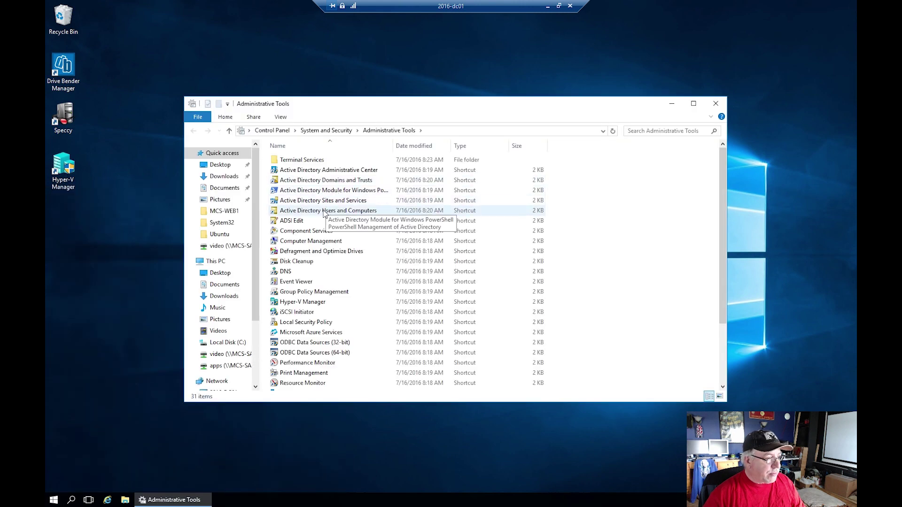
double_click(324, 212)
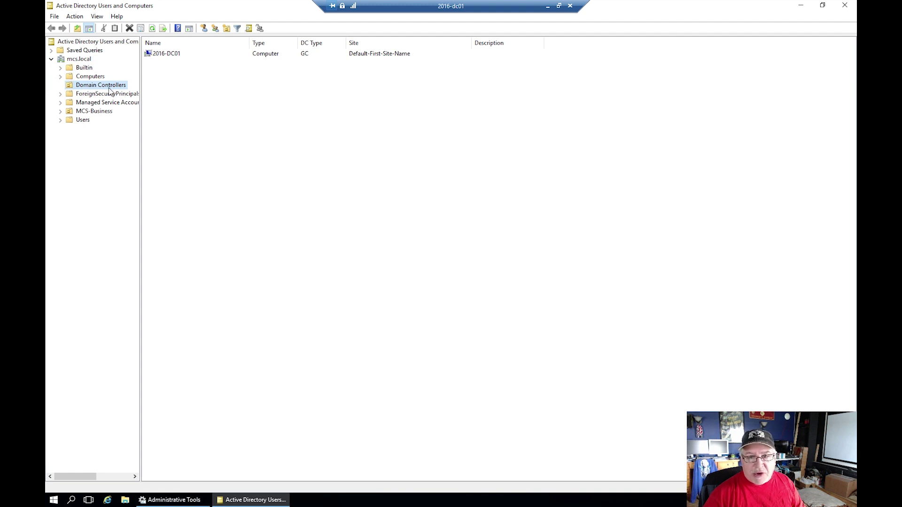
left_click(89, 78)
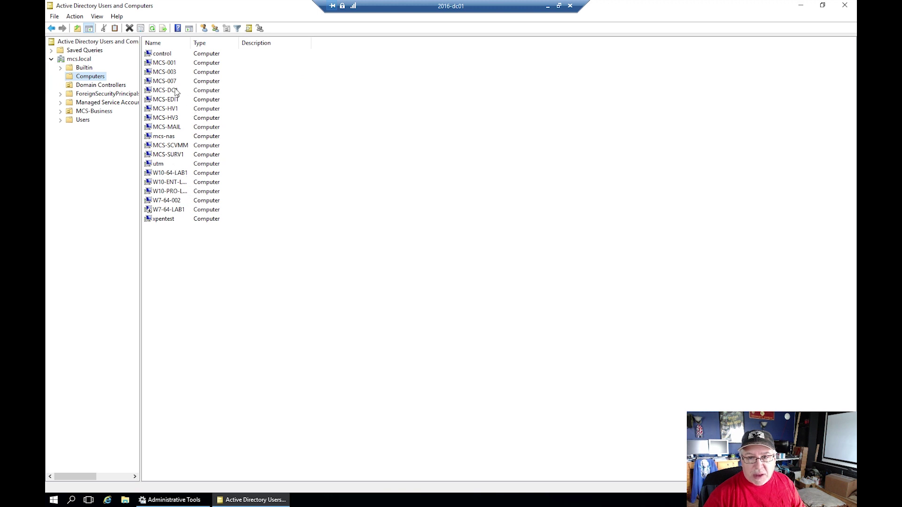
- Inspect MCS-DC1's properties, including operating system and group membership, then cancel and close the console
left_click(168, 91)
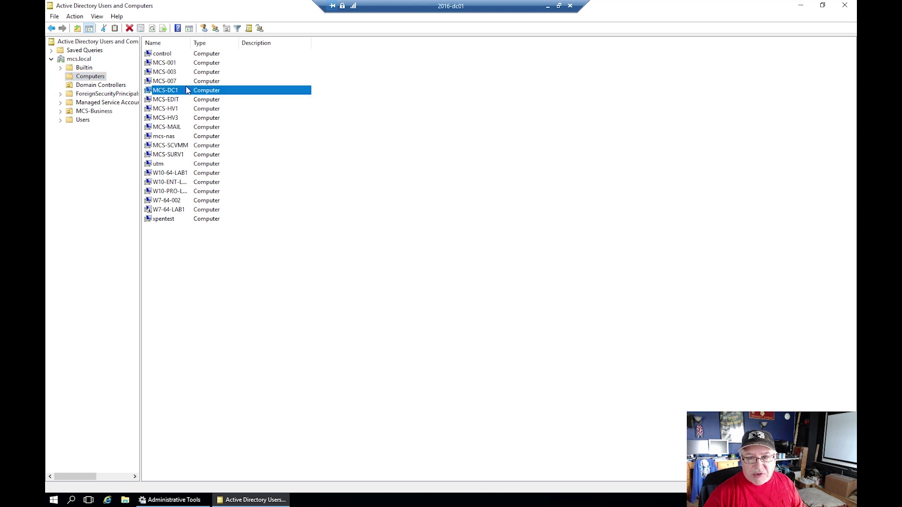
right_click(187, 91)
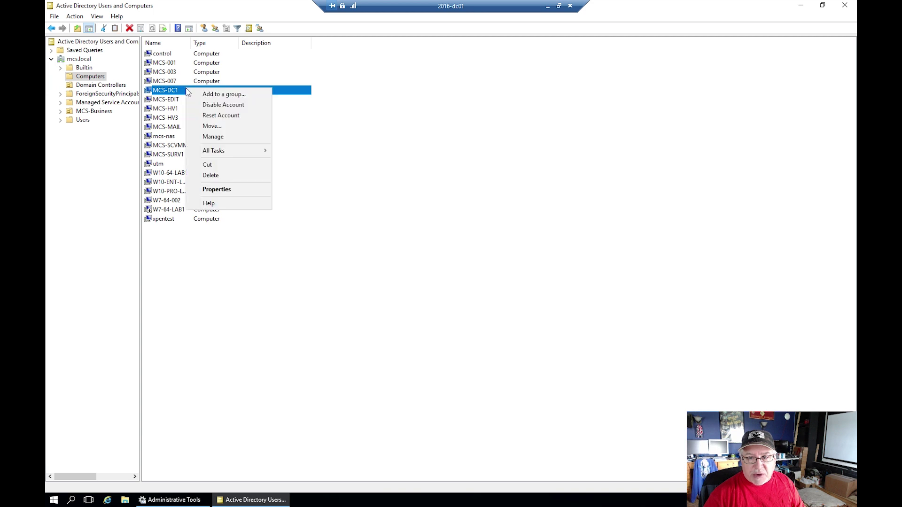
left_click(212, 188)
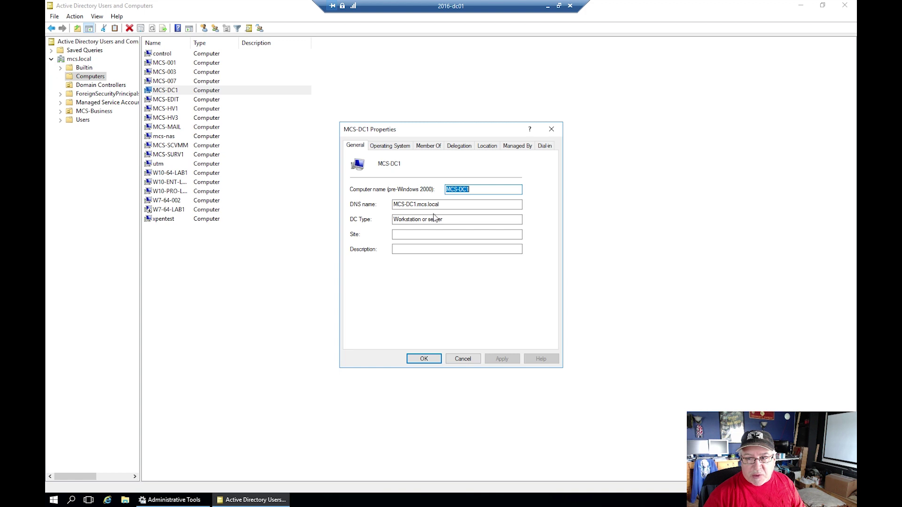
left_click(397, 147)
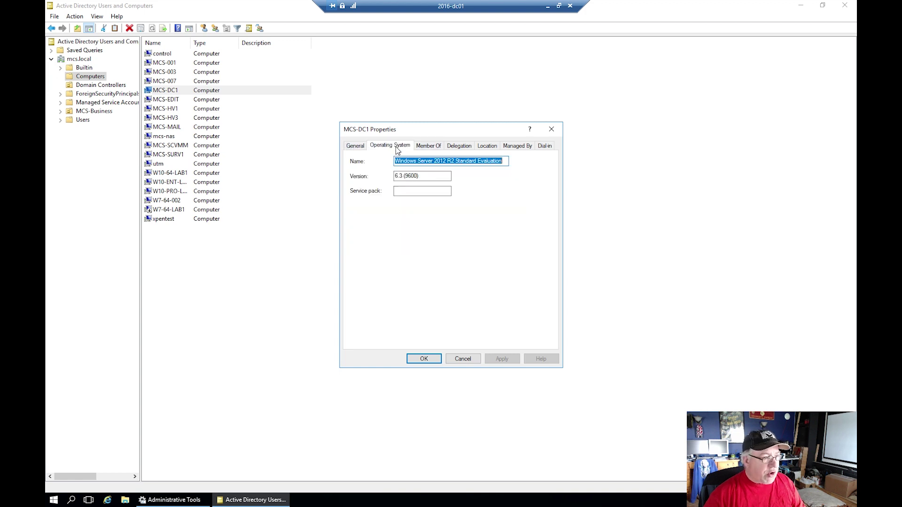
left_click(434, 147)
left_click(472, 359)
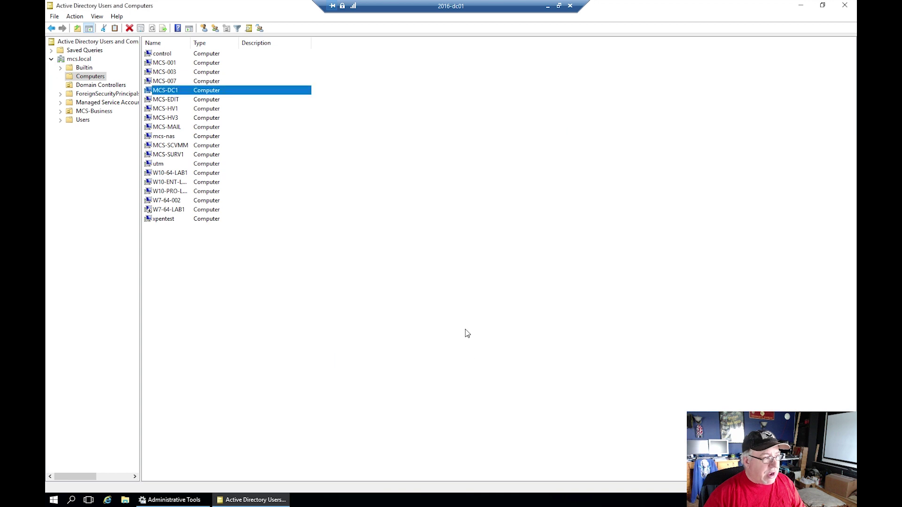
left_click(844, 5)
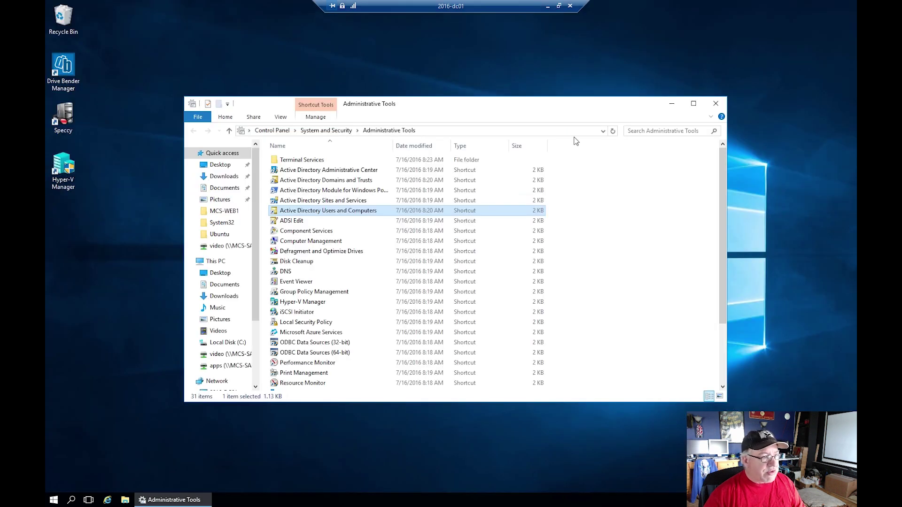
- Check vEthernet (Subnet5-LAN) IPv4 DNS: preferred 192.168.5.1, alternate 8.8.8.8. Accept and close all network windows
left_click(715, 103)
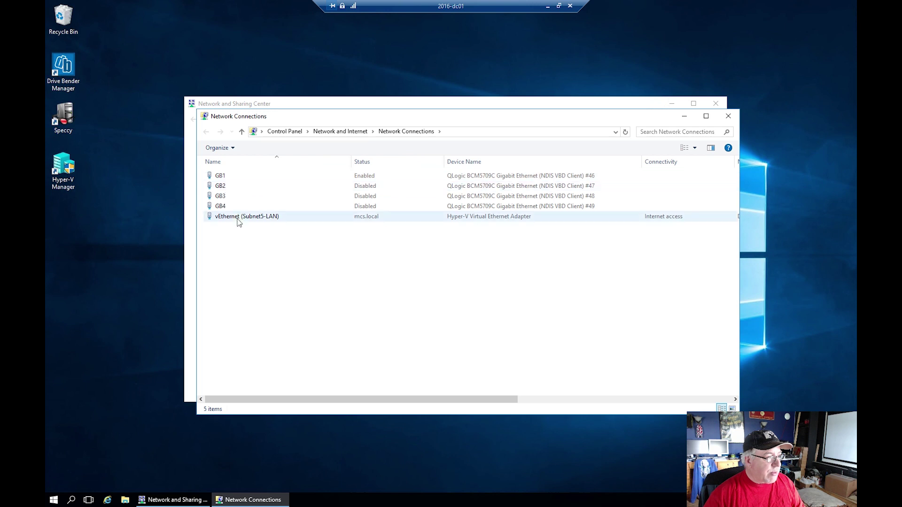
right_click(238, 219)
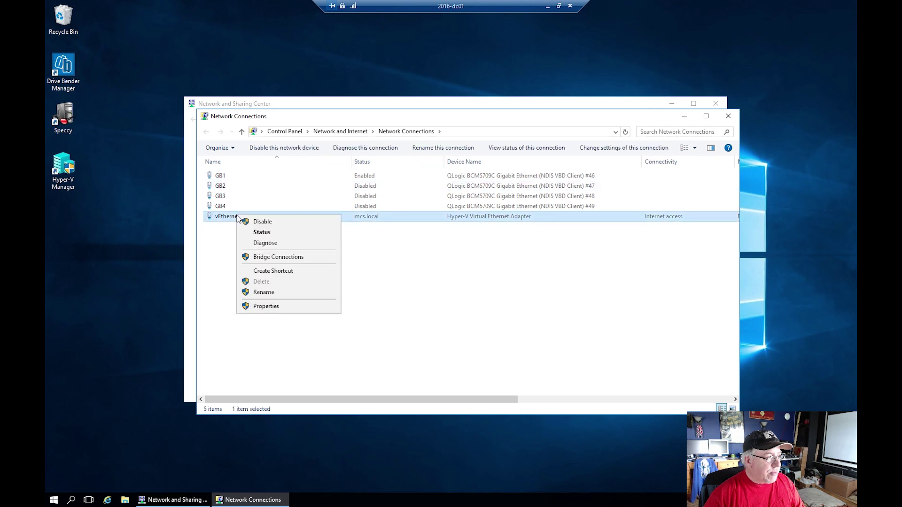
left_click(277, 308)
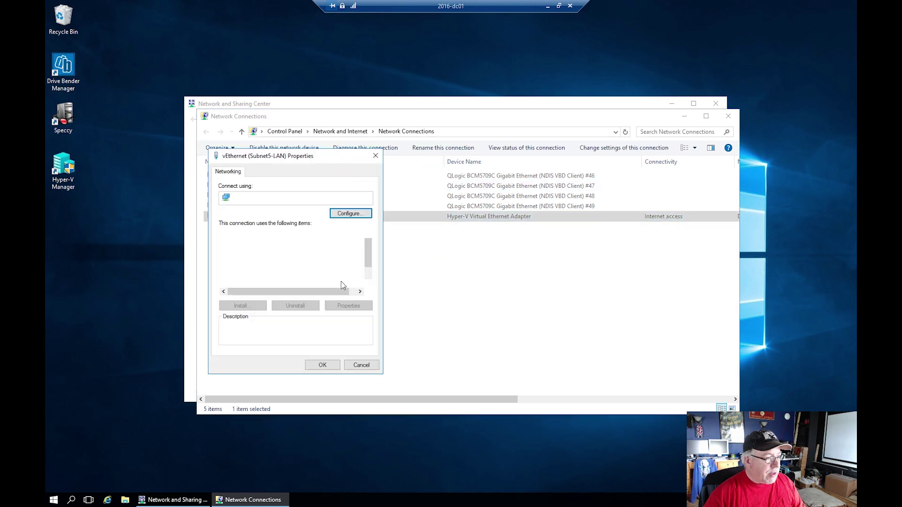
double_click(304, 259)
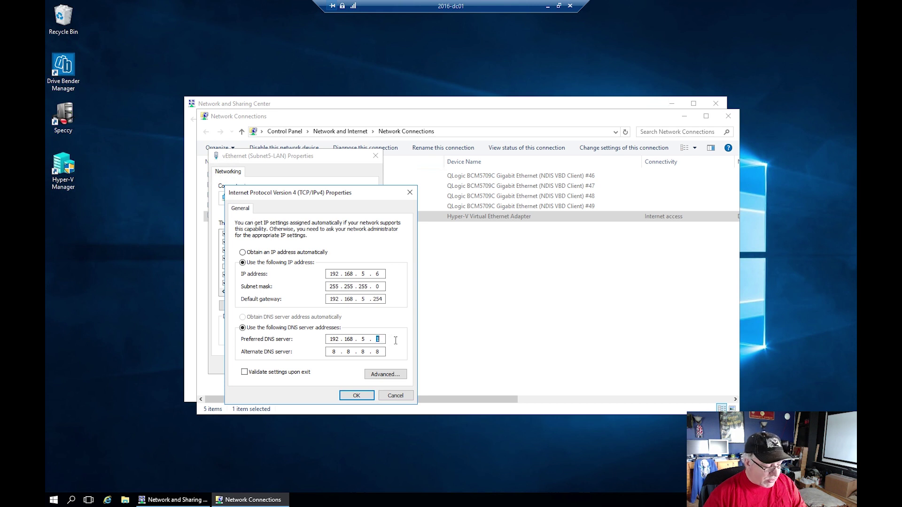
left_click(358, 396)
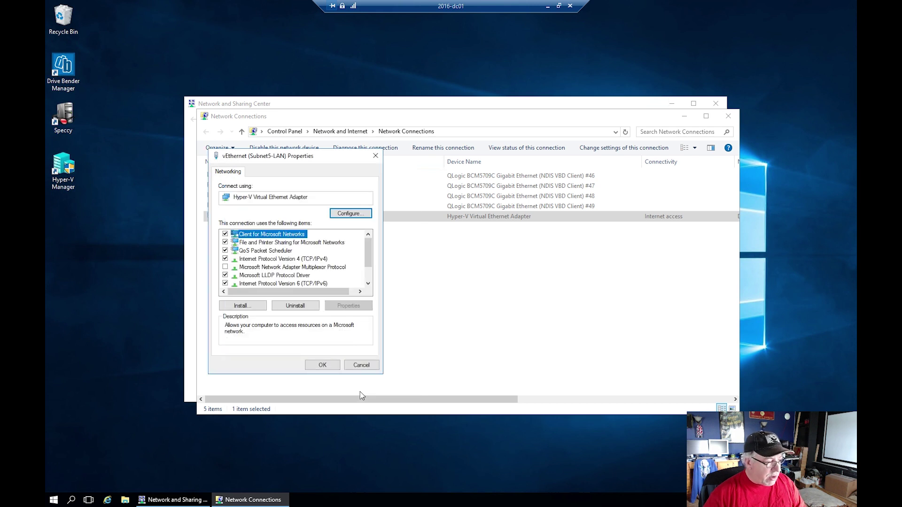
left_click(323, 366)
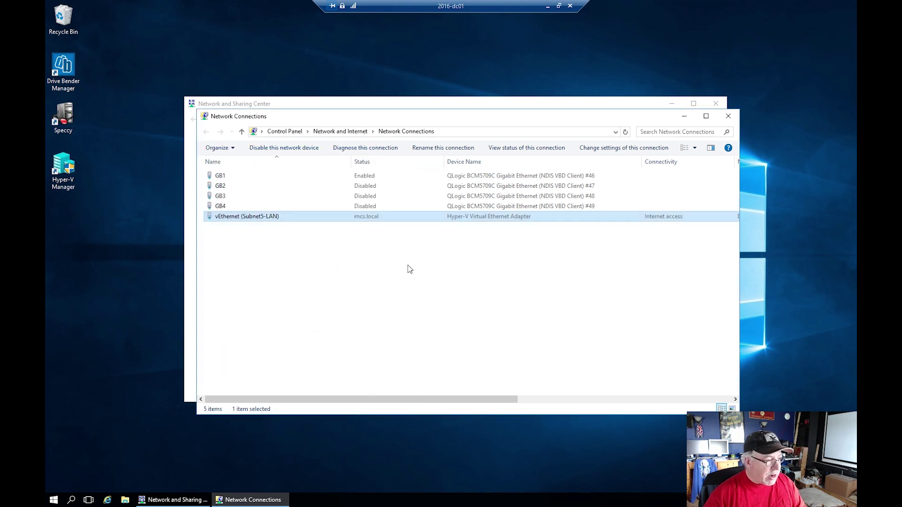
left_click(727, 116)
left_click(721, 105)
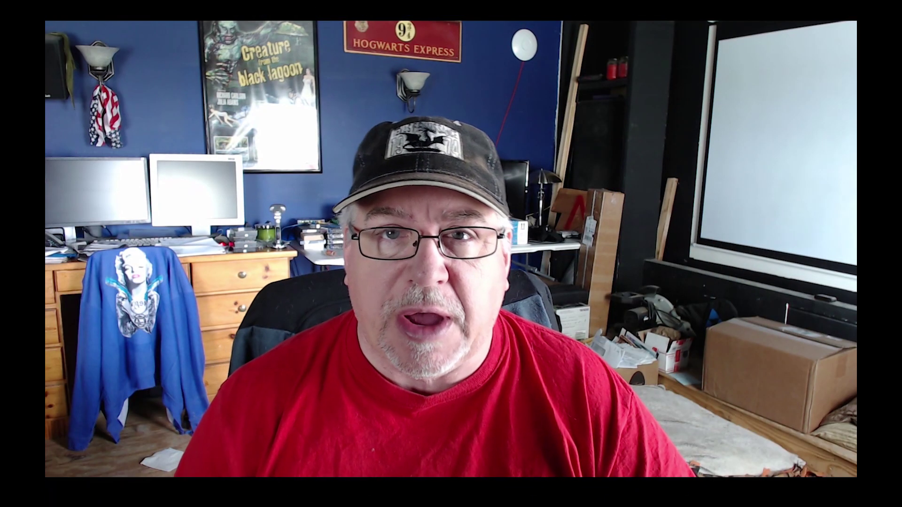